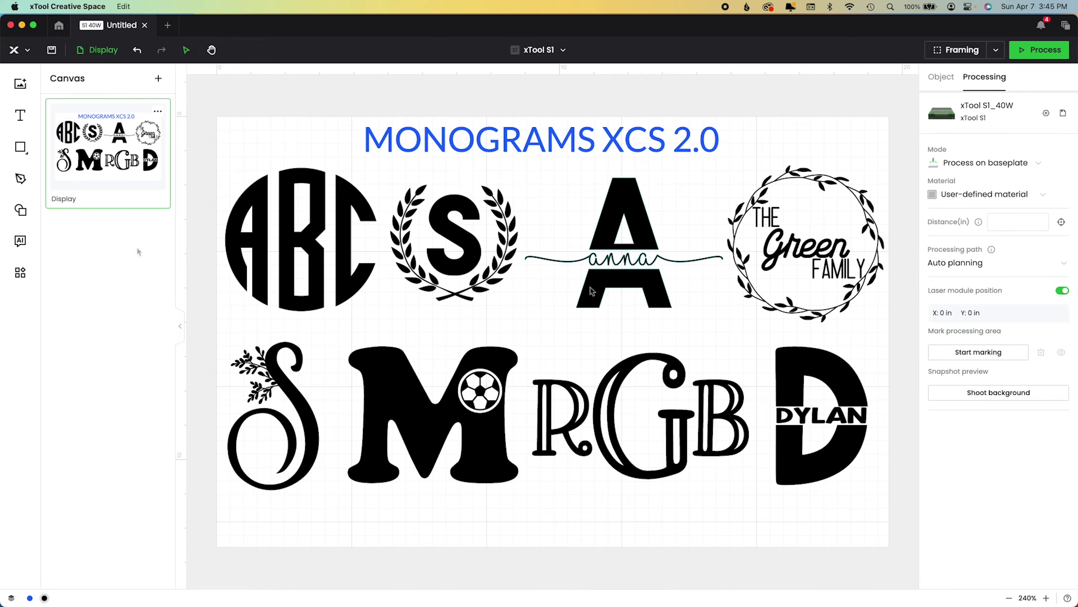
- Add a new blank canvas to the project and name it Working
left_click(159, 79)
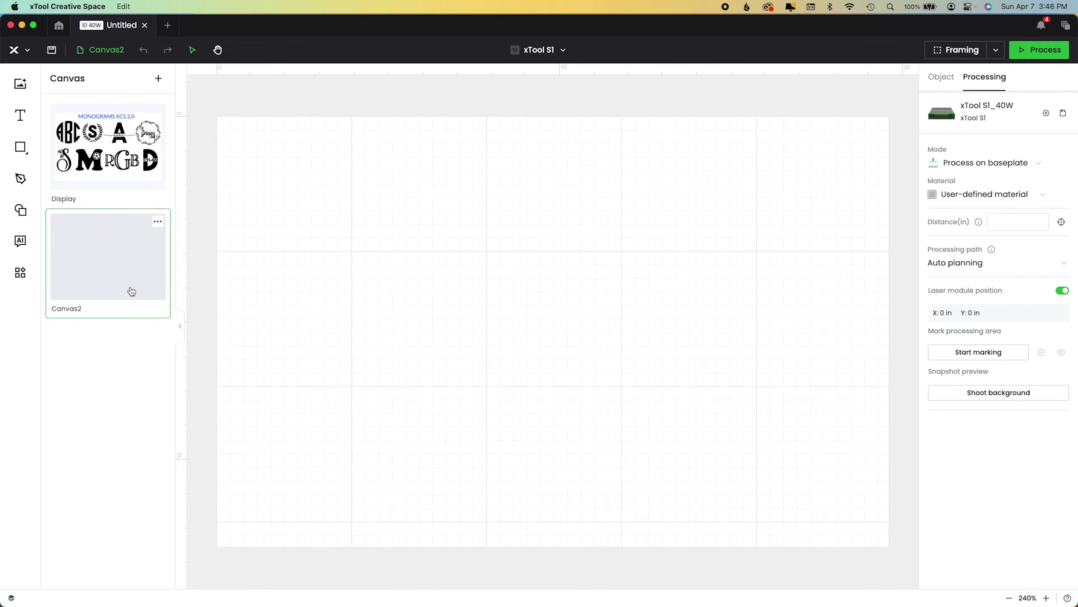
double_click(75, 313)
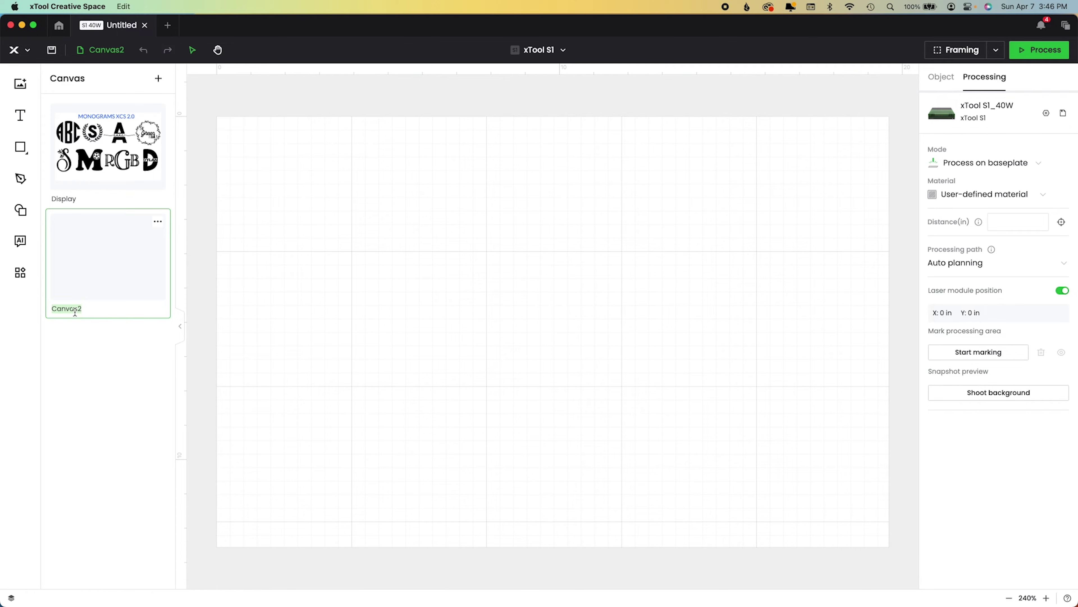
type("Working")
key("Return")
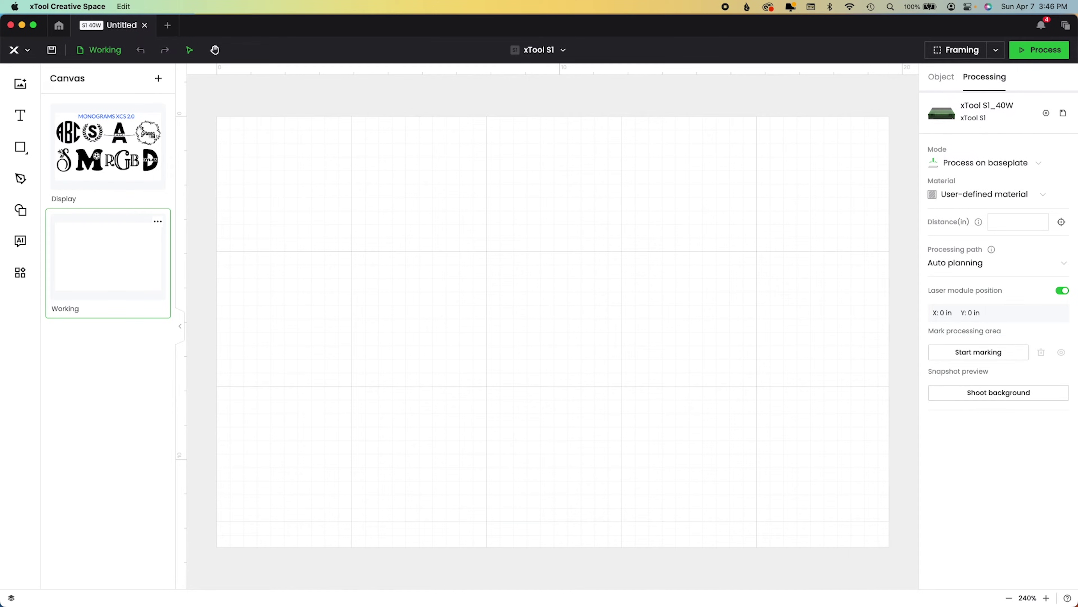
- Switch to the Finder window with the monogram font files and open its SVG folder
mouse_move(204, 604)
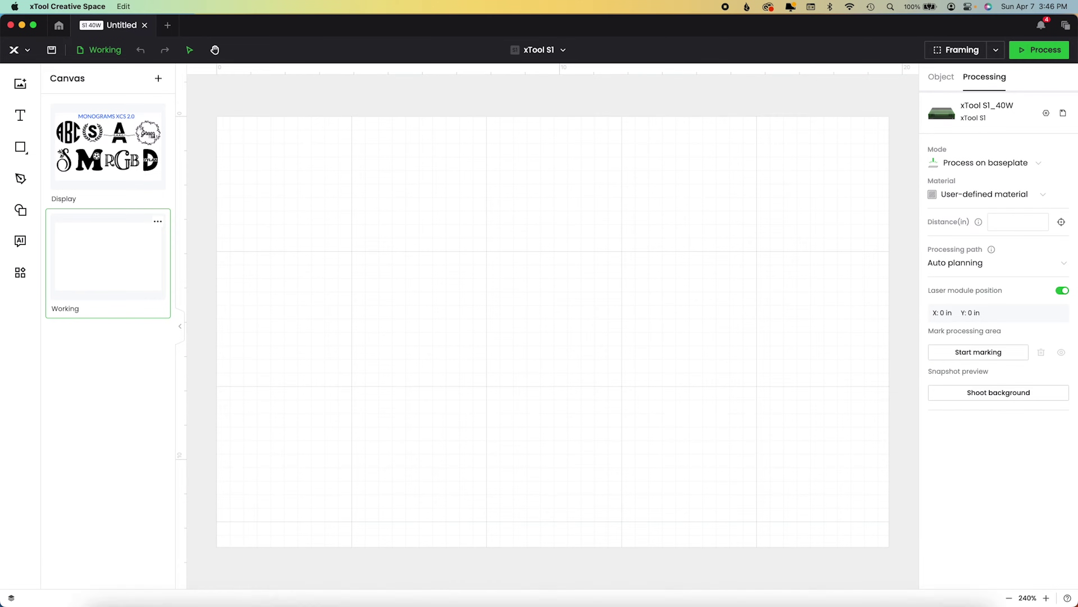
right_click(98, 590)
left_click(194, 301)
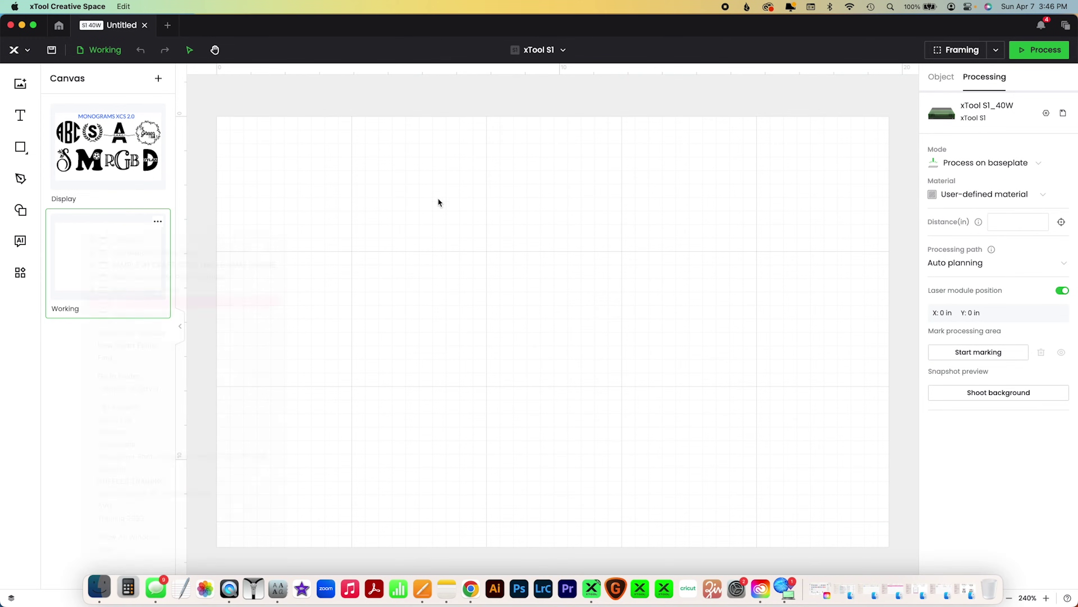
left_click(409, 214)
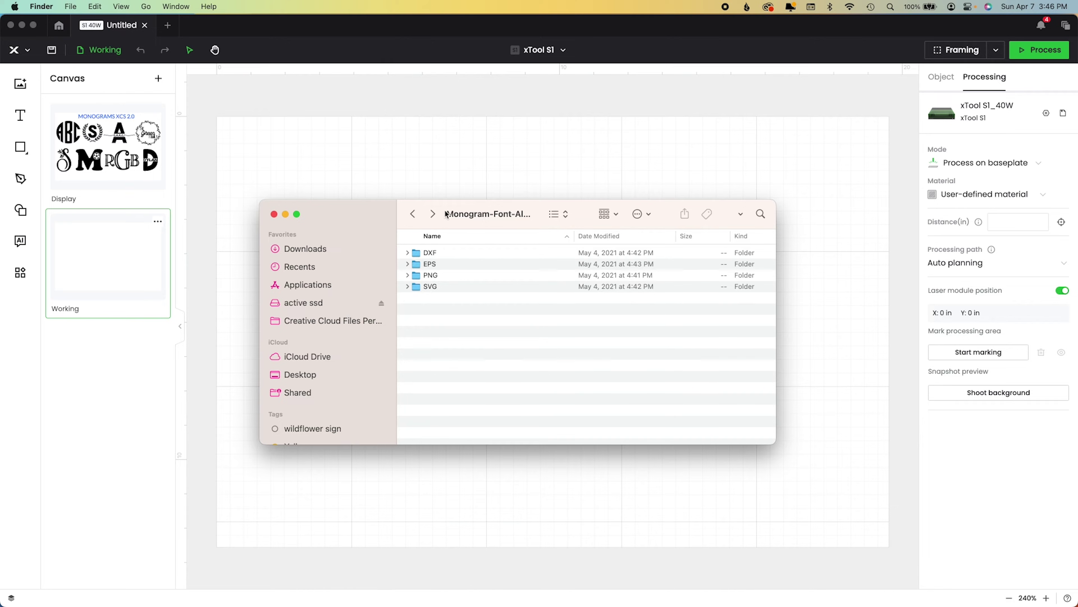
left_click(407, 288)
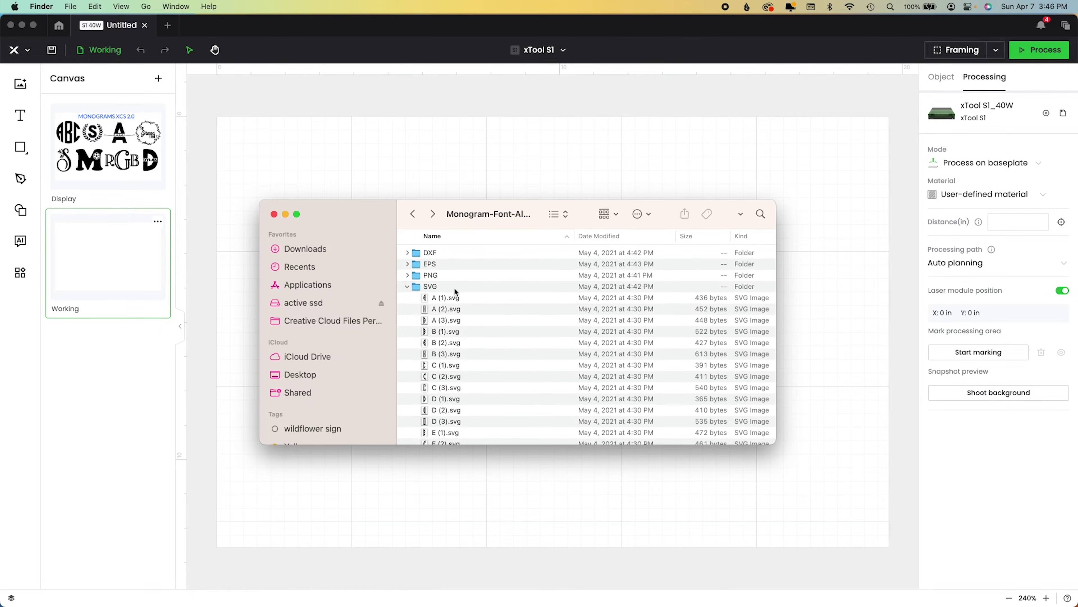
double_click(459, 286)
scroll(561, 329, "up", 10)
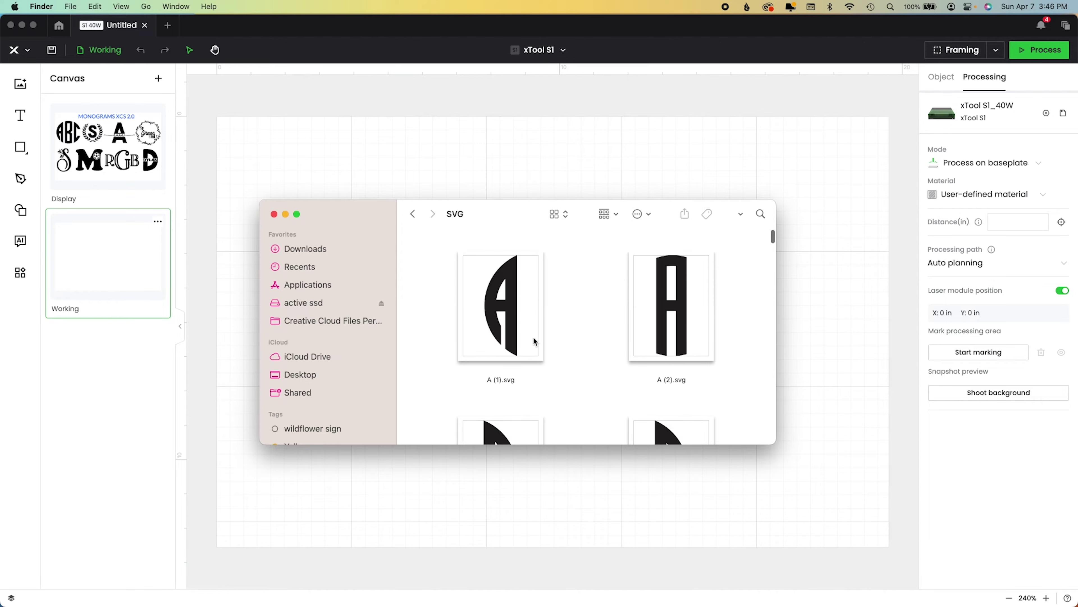
- Import A (1).svg, B (3).svg and the right-curved C file from the folder, and place the letters side by side as ABC
left_click_drag(509, 310, 421, 162)
scroll(631, 333, "down", 5)
scroll(672, 336, "down", 3)
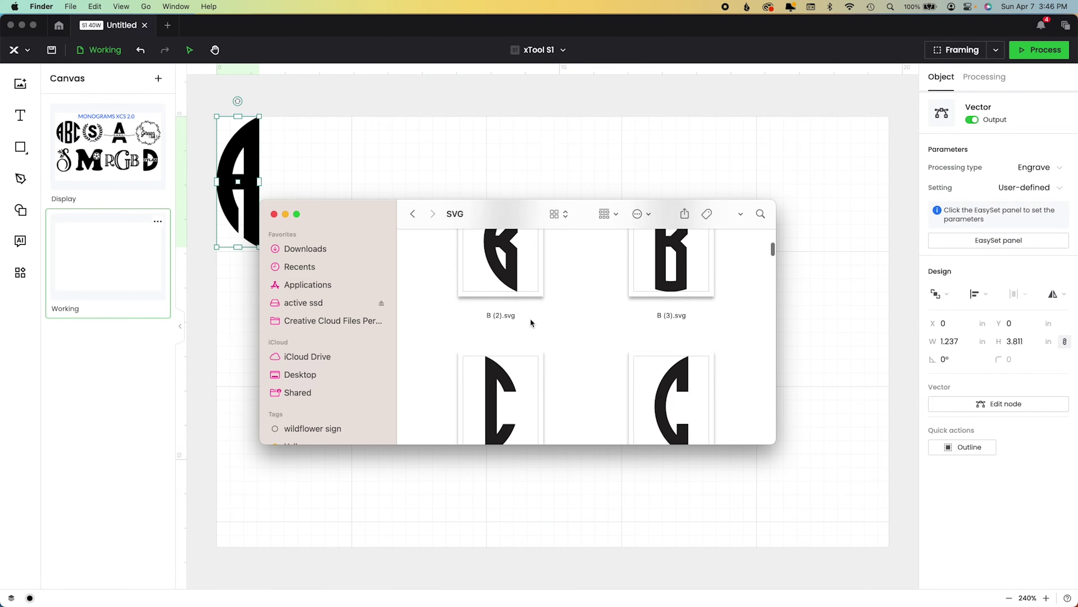
left_click_drag(653, 270, 465, 156)
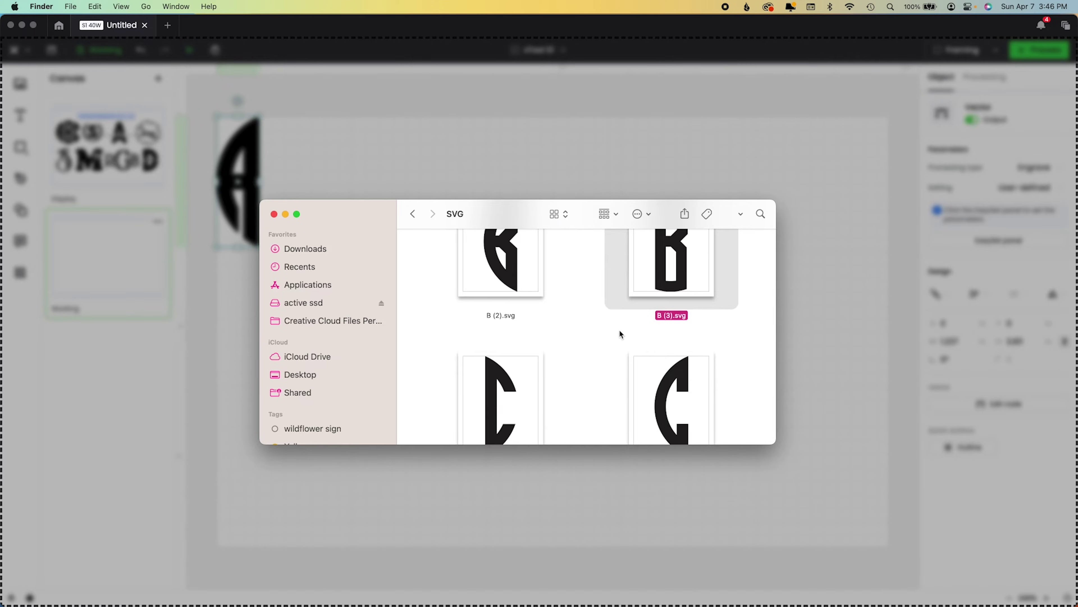
scroll(585, 396, "down", 3)
left_click_drag(481, 263, 359, 146)
left_click_drag(260, 149, 324, 159)
- Select the three monogram letters and align them to their vertical center
key("super+a")
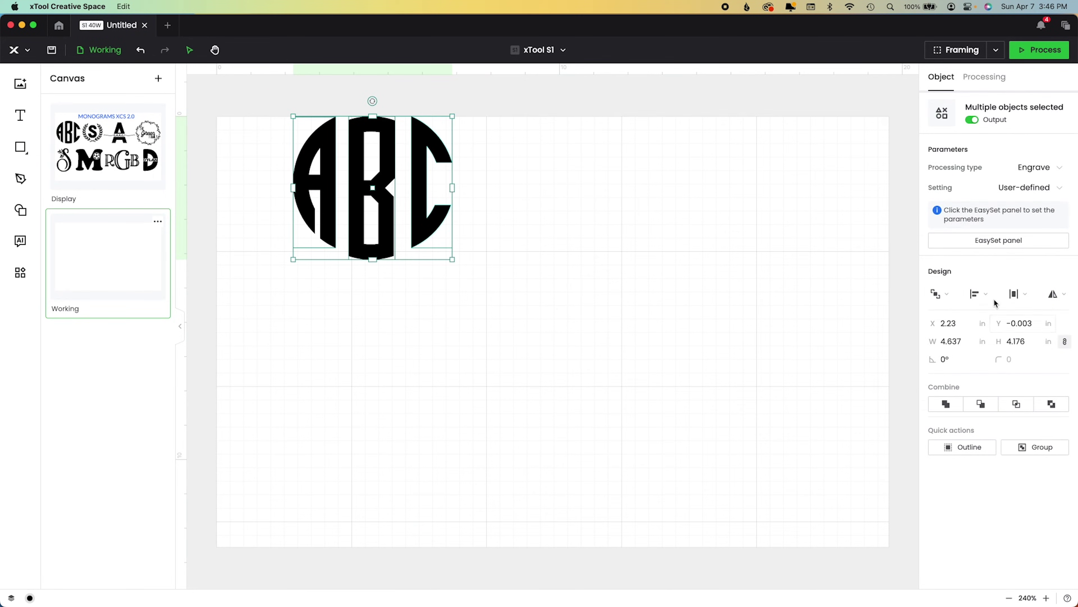
left_click(978, 295)
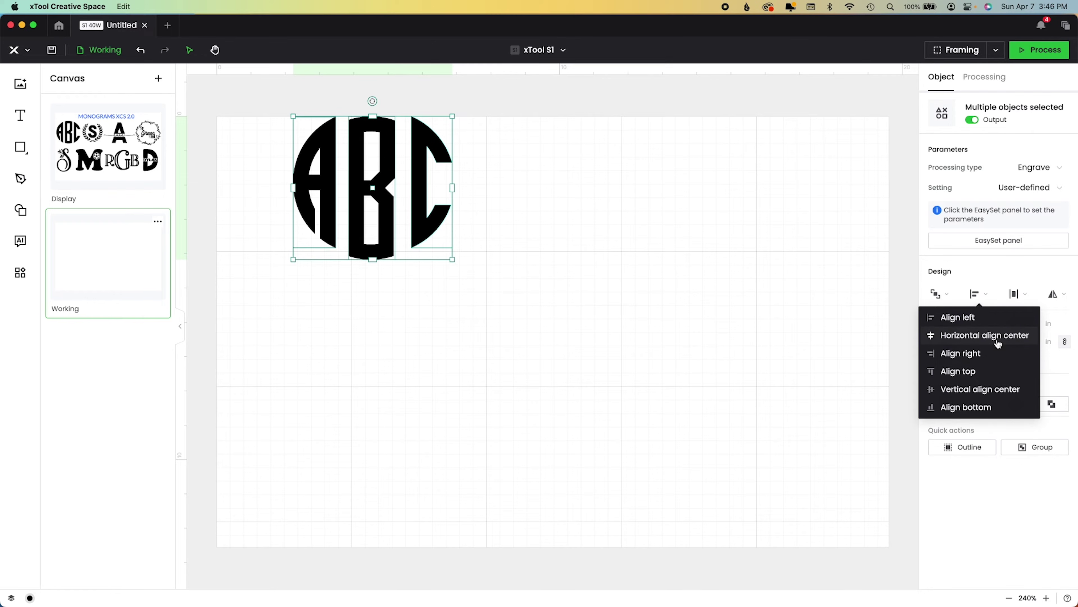
left_click(993, 390)
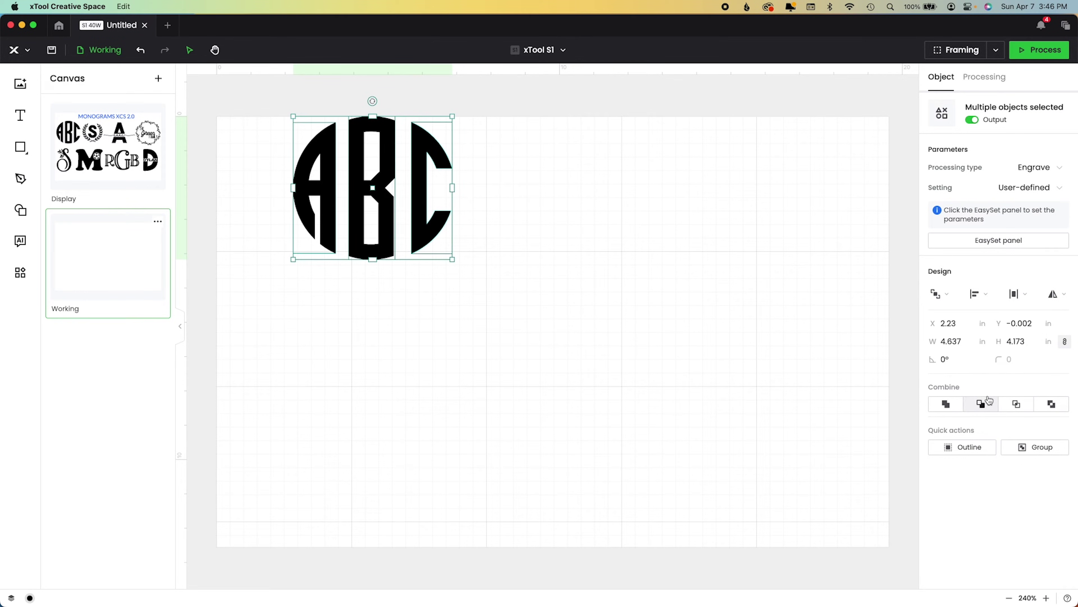
- Try to distribute the three monogram letters vertically
left_click(1014, 297)
left_click(1014, 335)
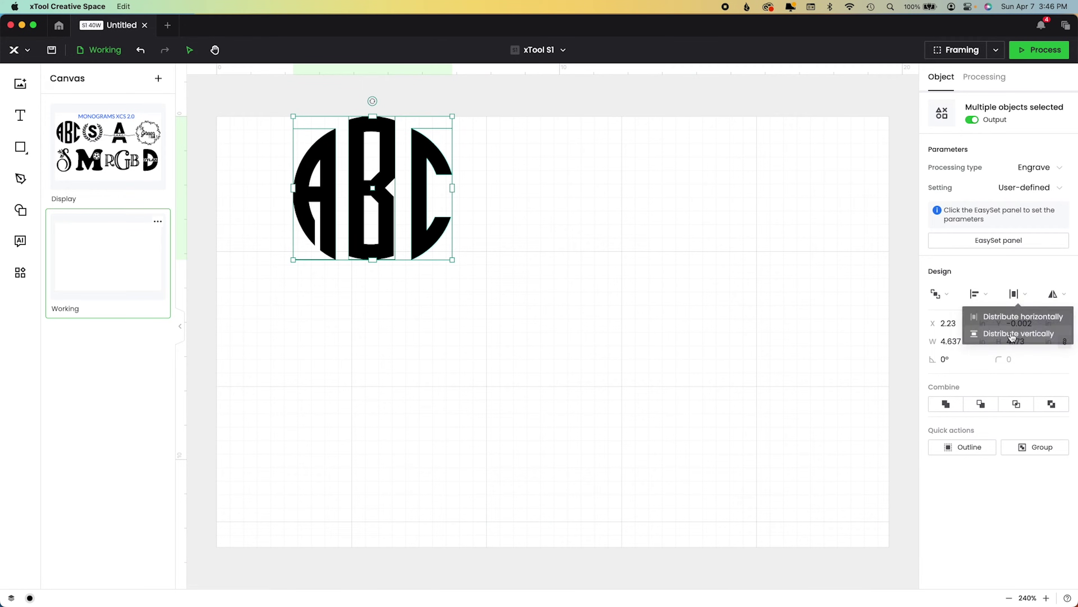
key("Escape")
- Move the B and C closer to the A to leave narrow gaps, and vertically center all three letters
mouse_move(392, 210)
left_mouse_down()
mouse_move(383, 209)
mouse_move(405, 217)
left_mouse_up()
left_click(428, 216)
left_click(402, 265)
mouse_move(286, 111)
left_mouse_down()
mouse_move(368, 163)
mouse_move(460, 281)
left_mouse_up()
left_click(978, 294)
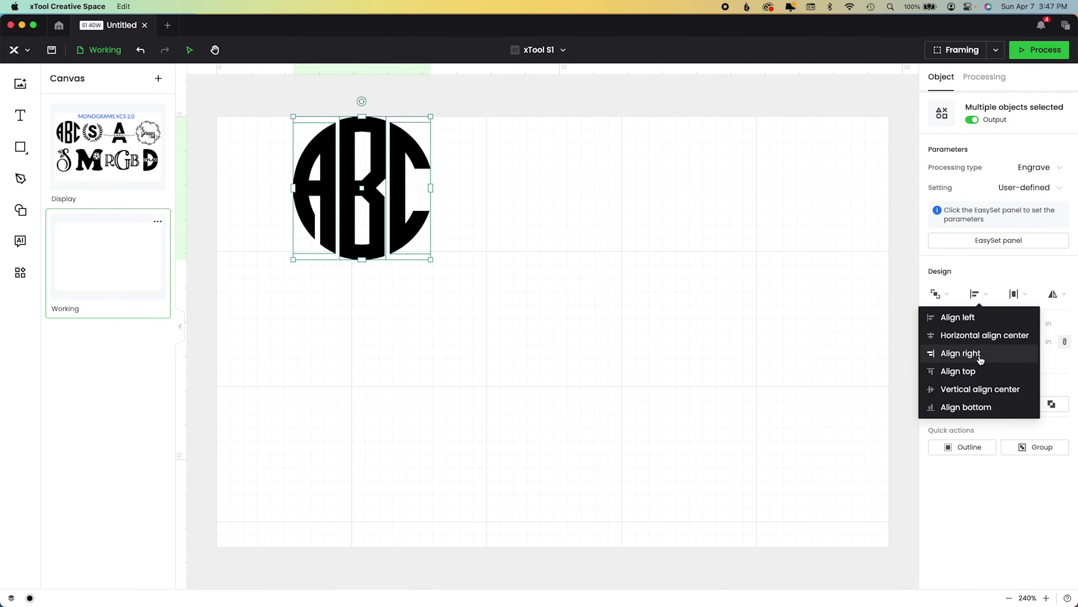
left_click(983, 393)
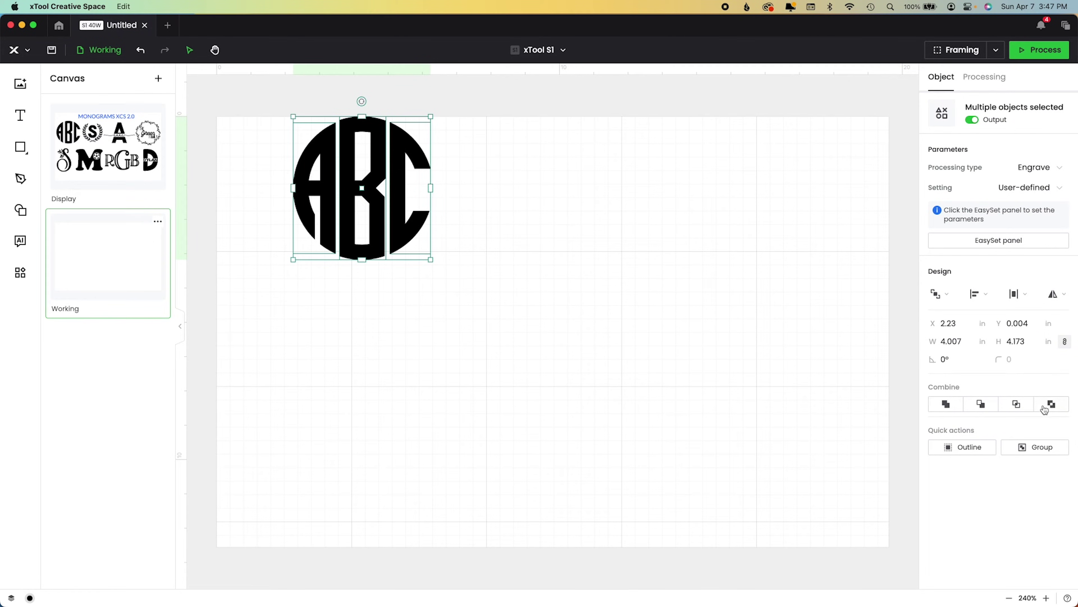
- Group the ABC letters and move the monogram to the canvas's upper-left corner
left_click(1034, 447)
left_click(784, 445)
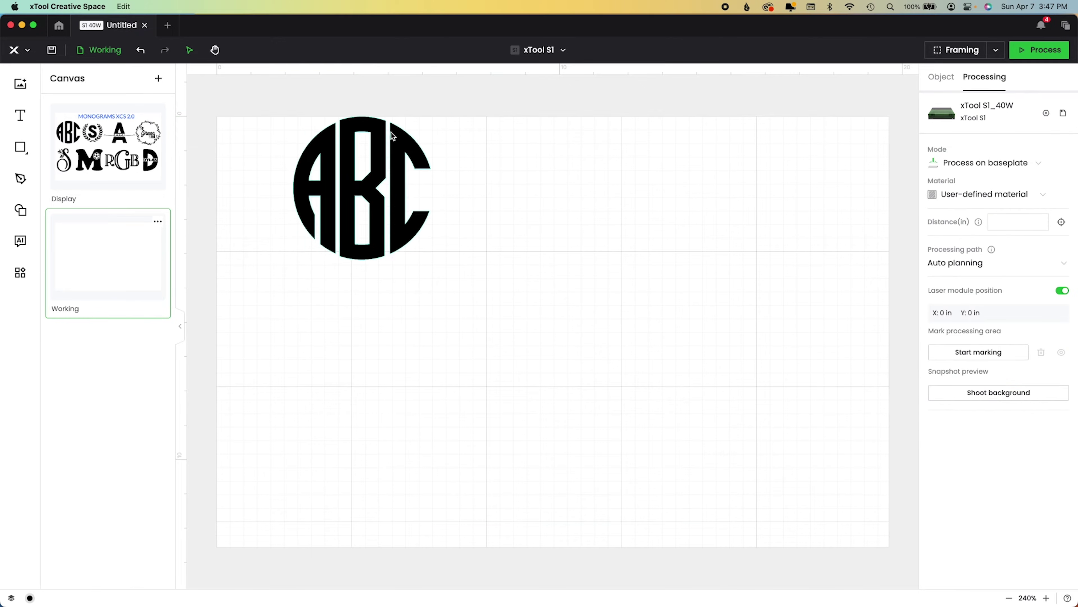
left_click_drag(335, 206, 320, 222)
left_click(401, 234)
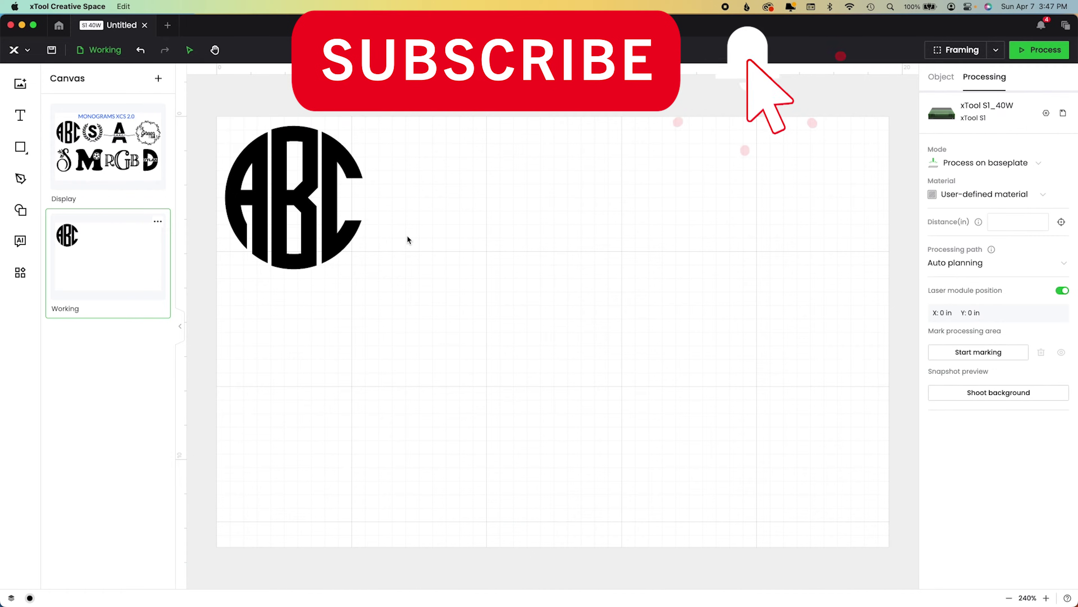
- Insert an open laurel wreath from the Border shapes and enlarge it to about 3.12 in wide beside the ABC monogram
left_click(19, 209)
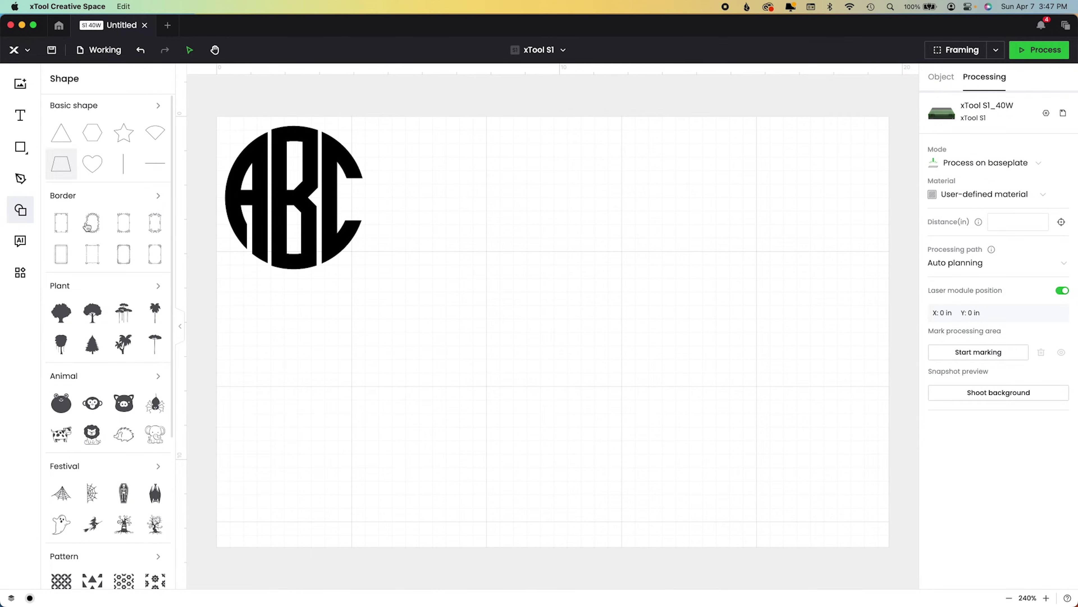
scroll(87, 226, "down", 5)
scroll(89, 376, "up", 5)
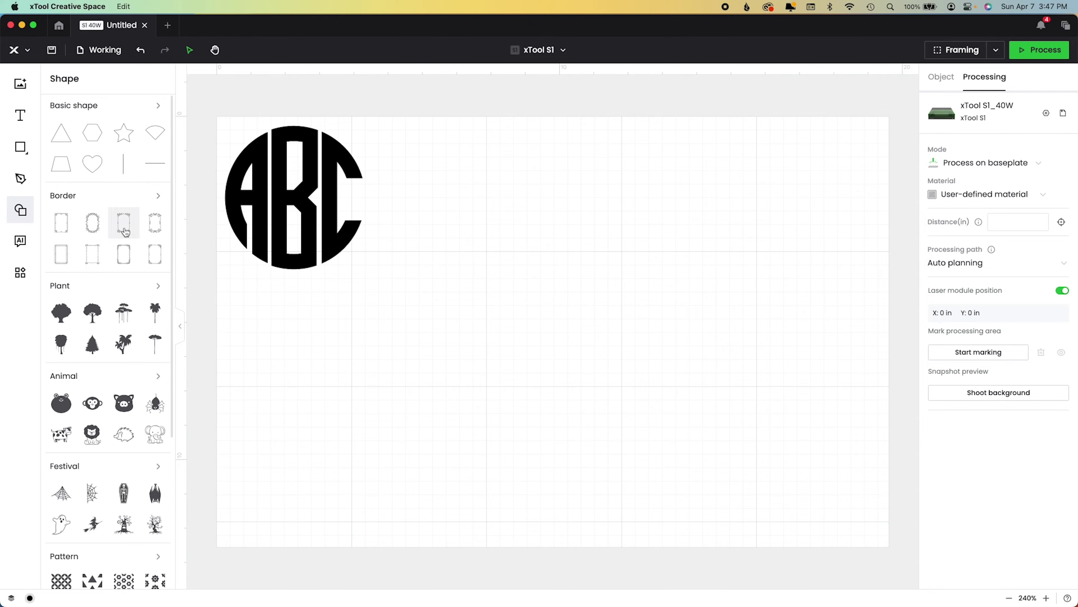
left_click(161, 200)
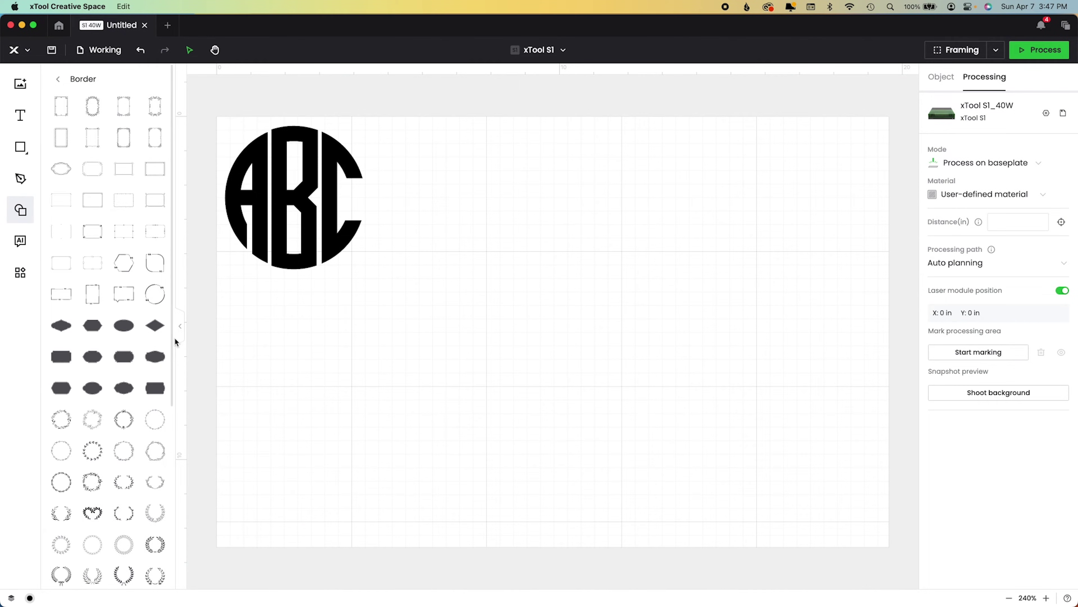
scroll(173, 342, "down", 10)
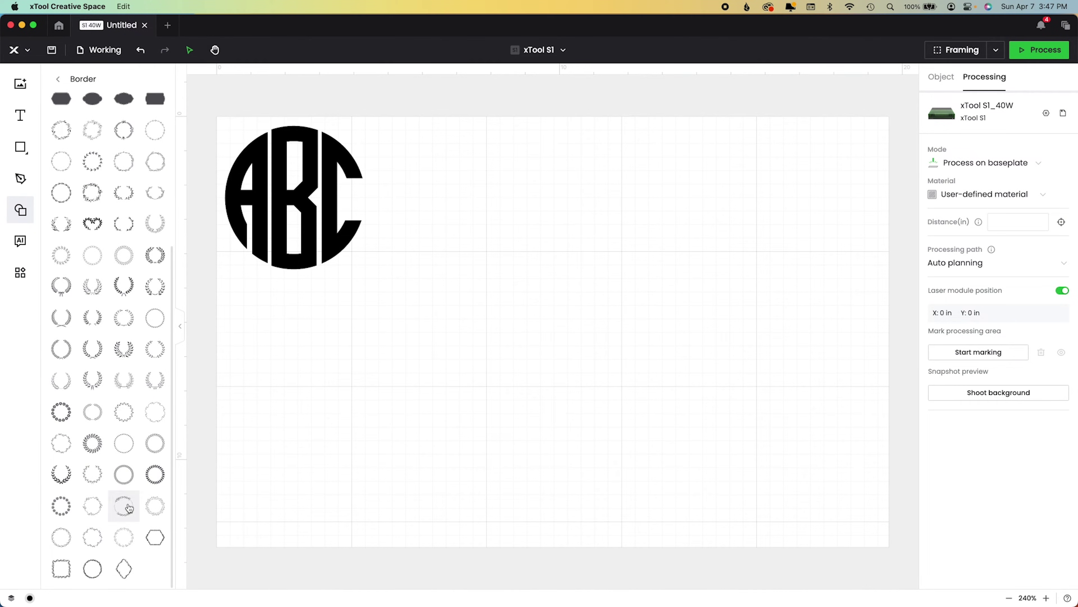
left_click(59, 478)
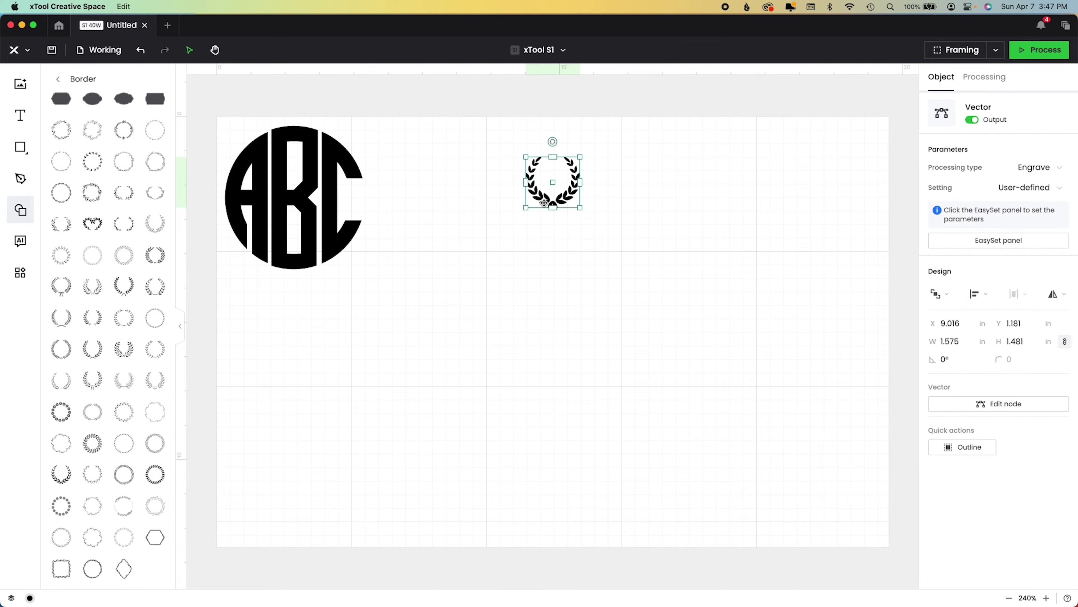
left_click_drag(580, 207, 475, 215)
left_click(467, 325)
- Add the text "S" to the blank area of the canvas and set its font to Victoria
key("t")
left_click(583, 322)
type("S")
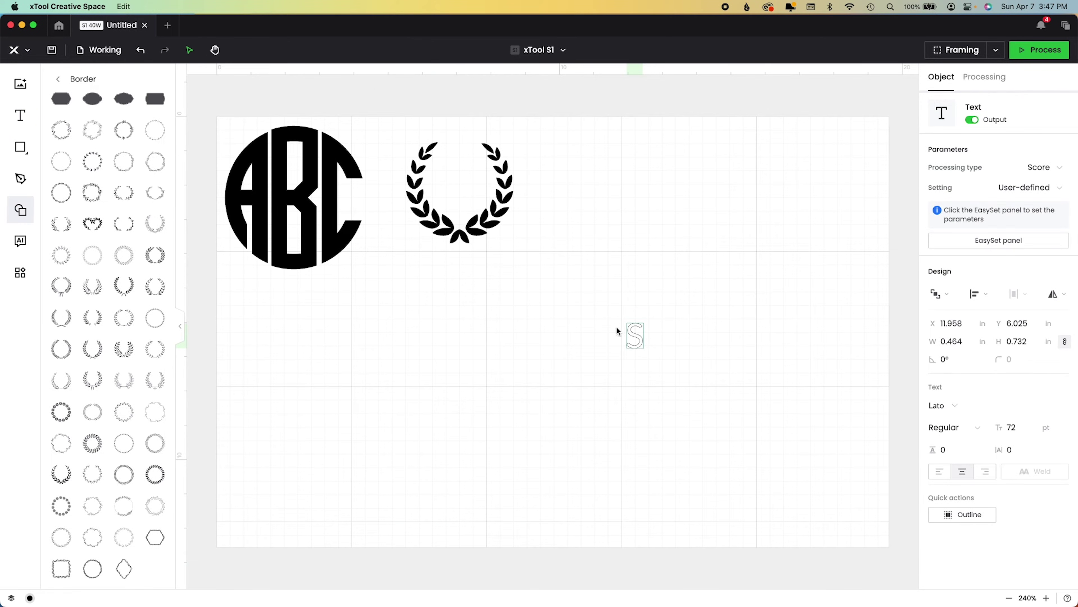
key("Escape")
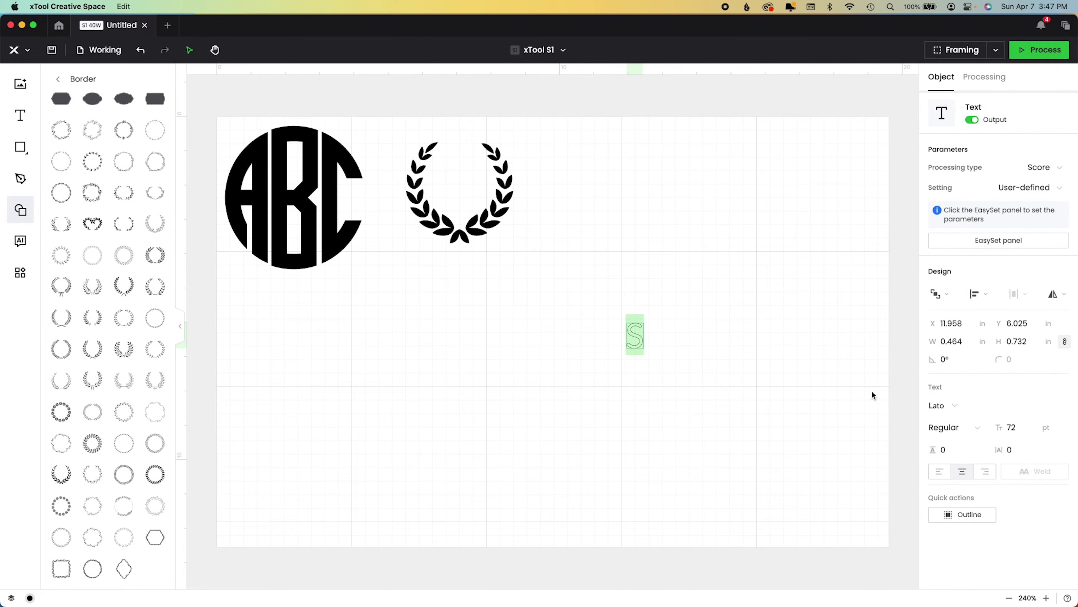
left_click(942, 406)
type("V")
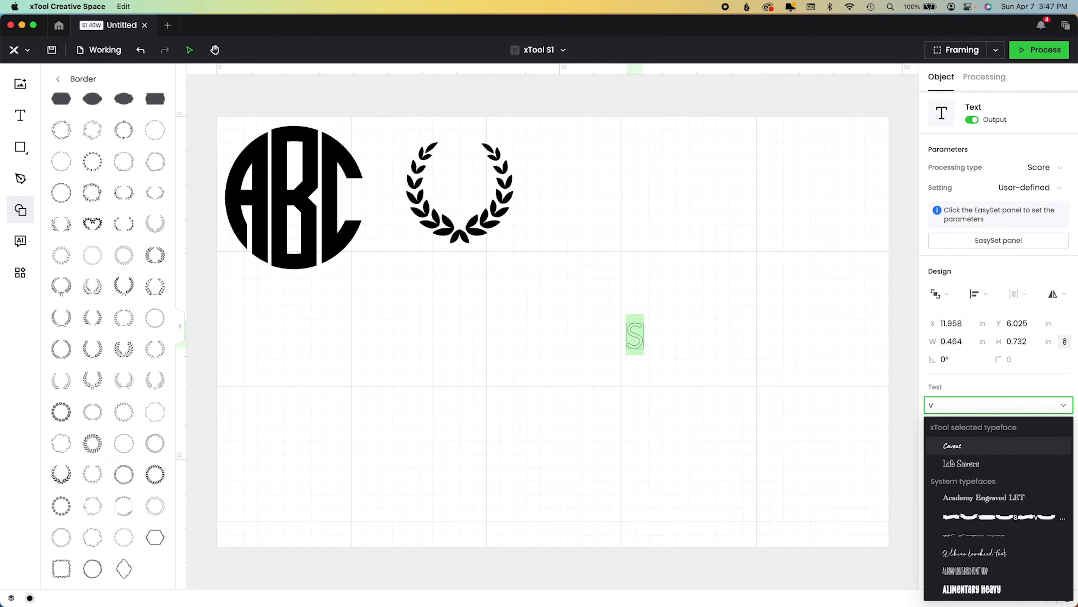
type("ic")
left_click(990, 463)
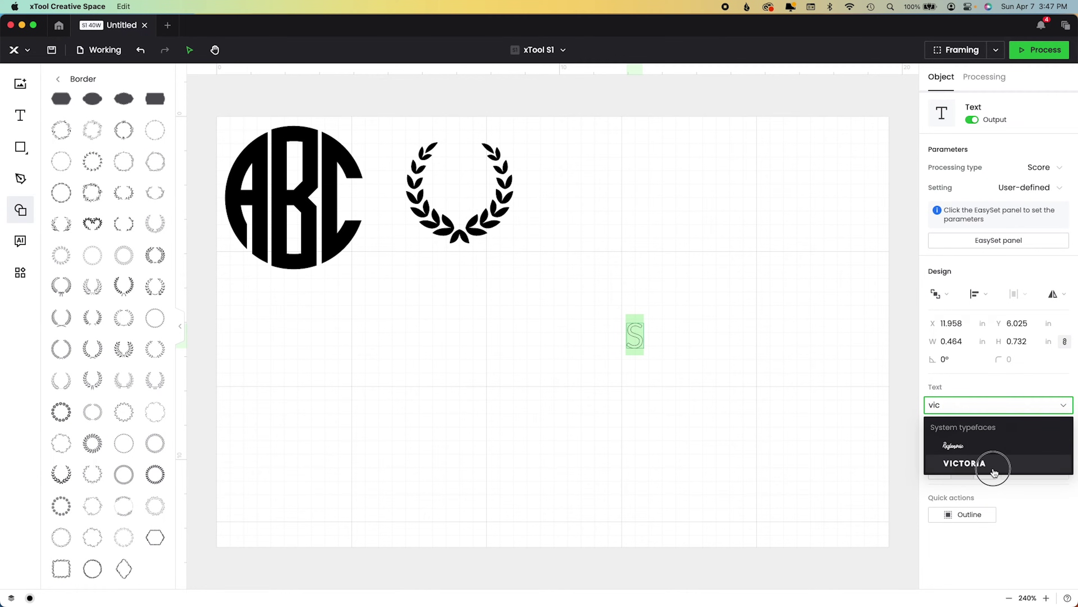
- Set the S to Engrave, enlarge it and place it inside the laurel wreath
left_click(990, 167)
left_click(1028, 205)
left_click_drag(652, 318, 663, 293)
left_click(643, 331)
left_click_drag(665, 340, 475, 195)
- Horizontally center the S with the laurel wreath, and enlarge the pair close beside the ABC monogram
left_click(505, 212, "shift")
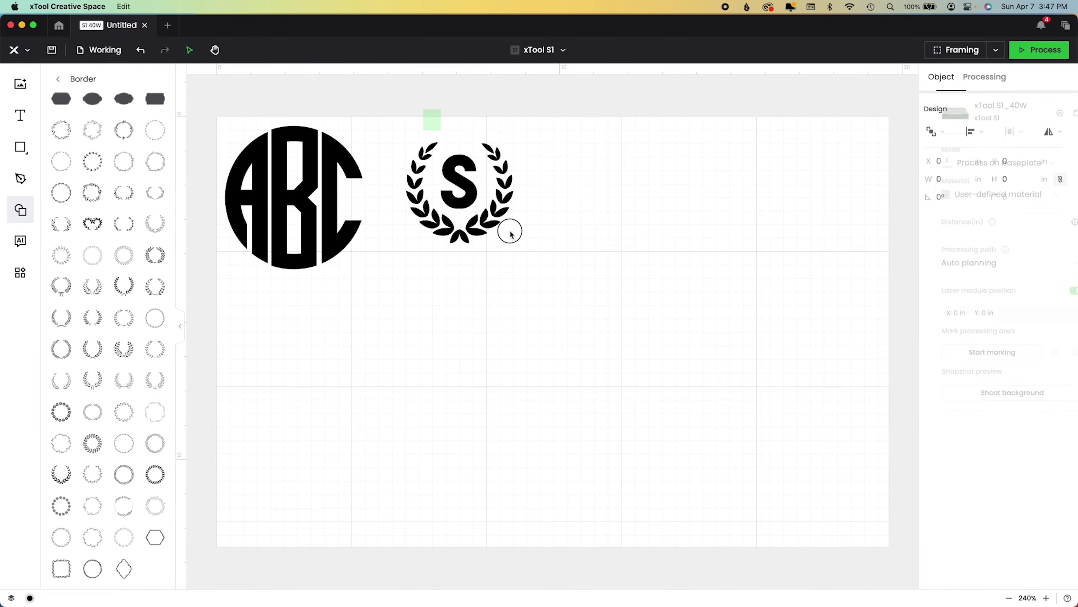
left_click(975, 294)
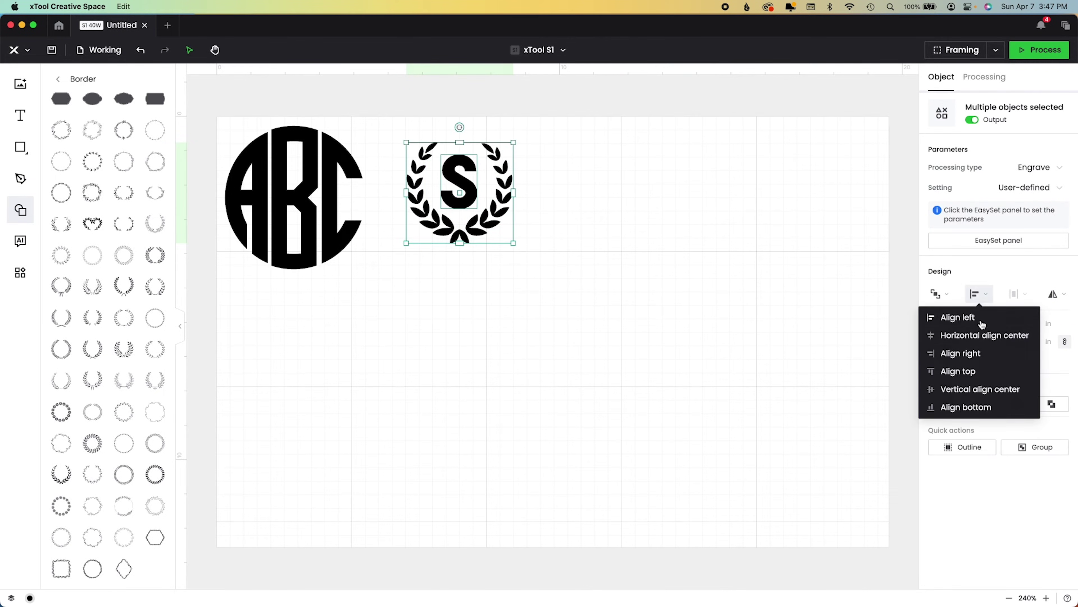
left_click(976, 336)
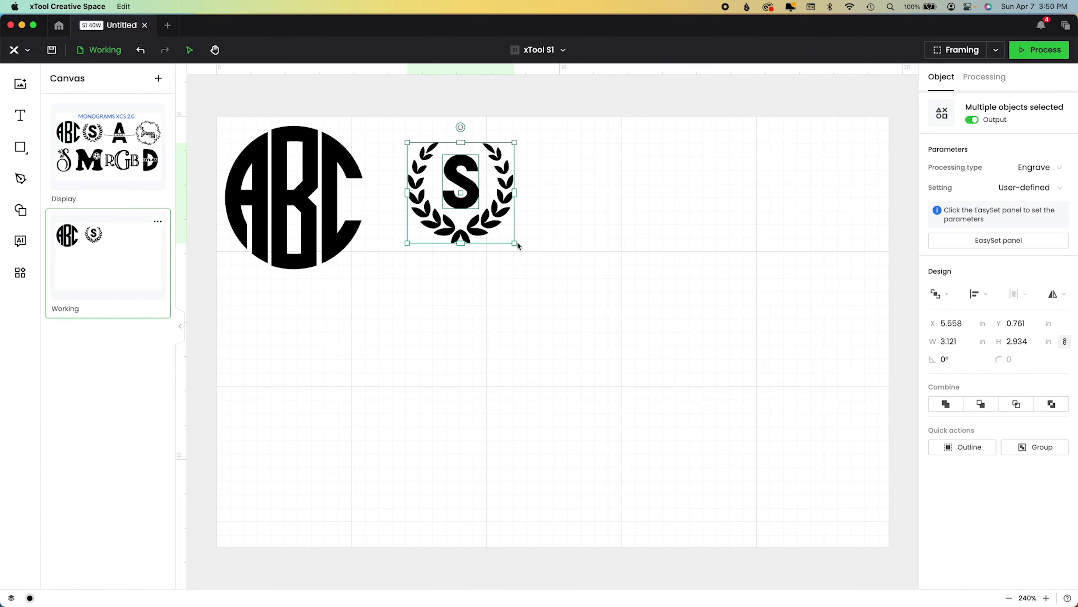
left_click_drag(513, 244, 472, 241)
key("Escape")
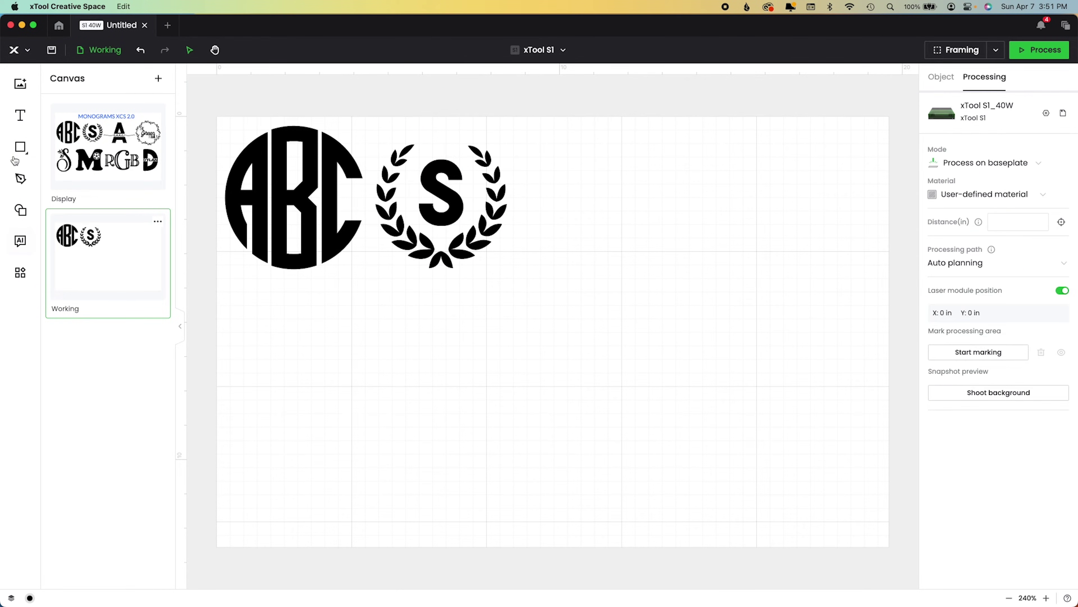
- Add the text "A" below the finished monograms and set its font to Victoria
key("t")
left_click(537, 357)
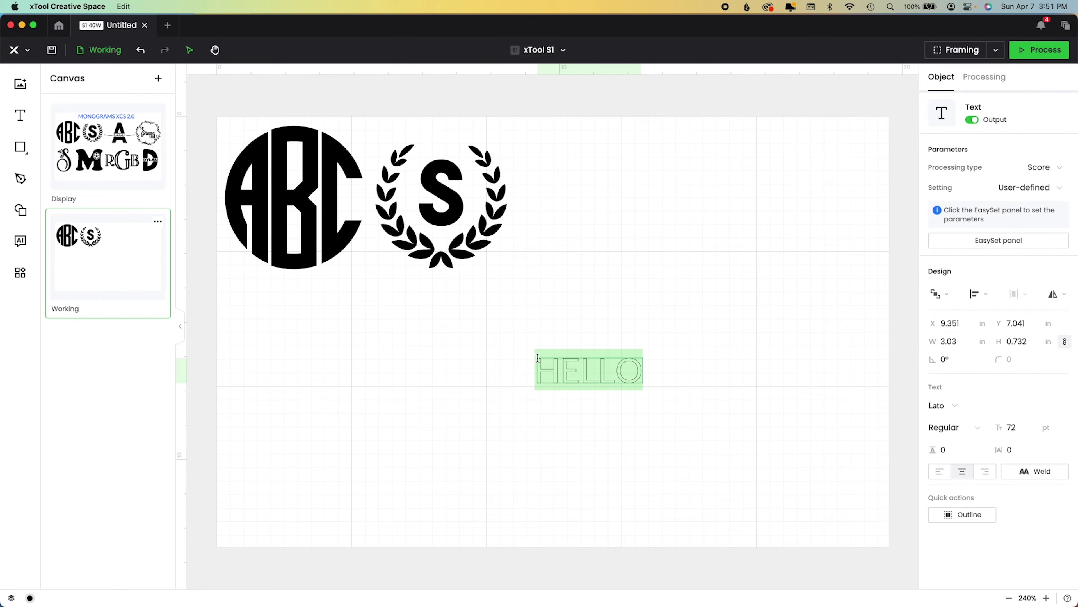
type("A")
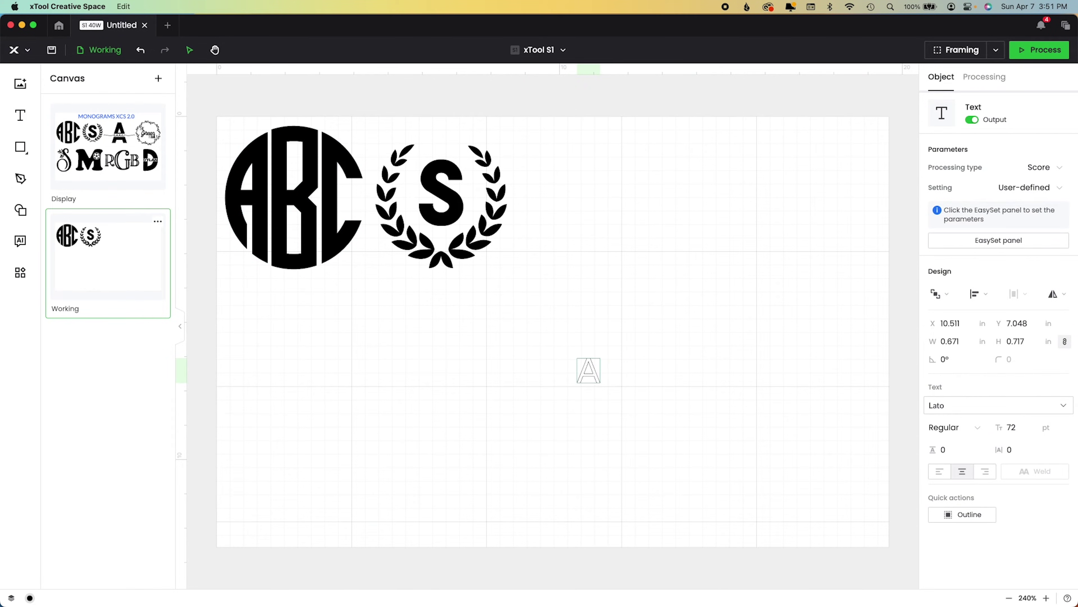
left_click(957, 406)
type("VICTO")
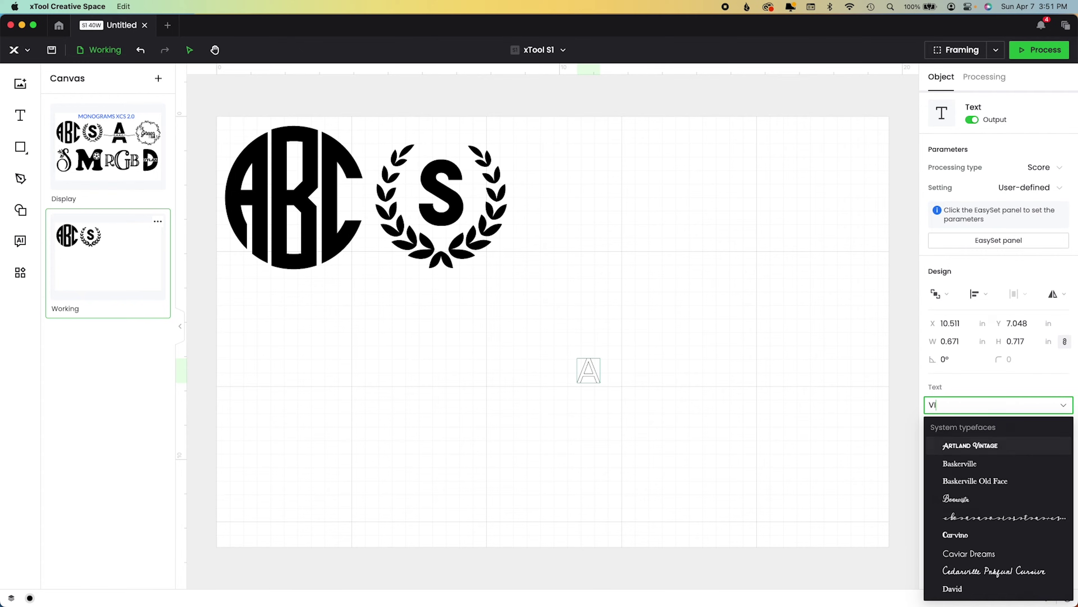
left_click(986, 450)
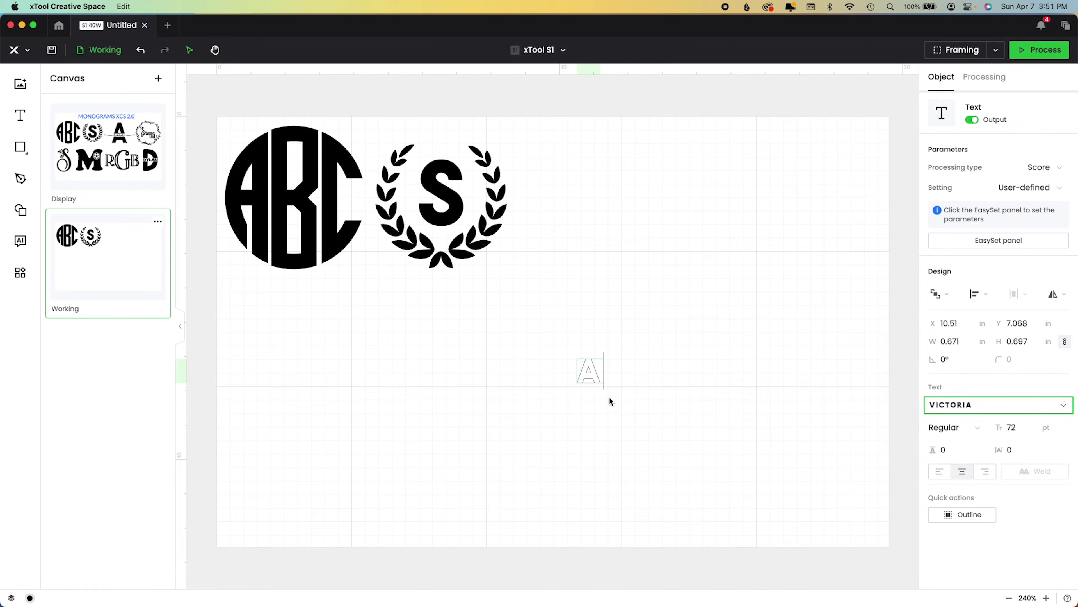
- Set the A to Engrave, enlarge it to about 5.67 in high and narrow it to about 4.8 in wide
left_click(1052, 184)
left_click(1023, 207)
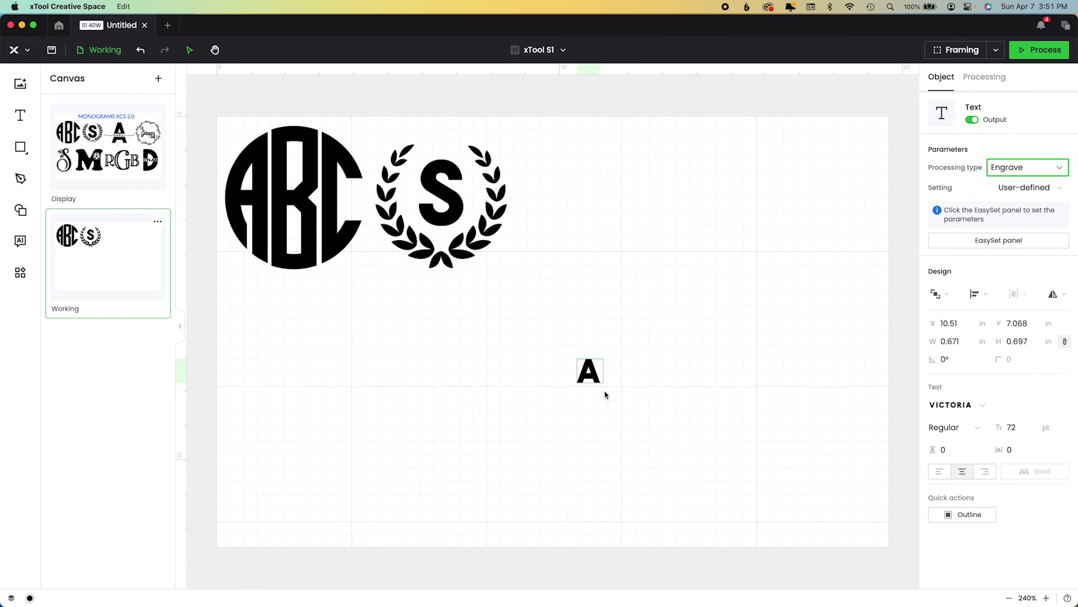
left_click_drag(602, 384, 674, 335)
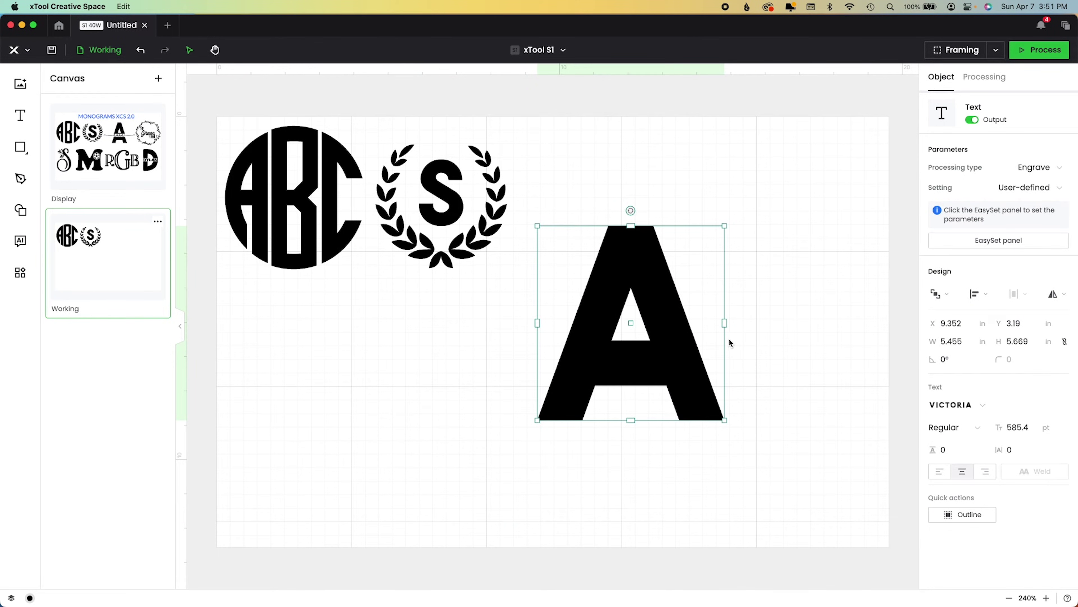
left_click_drag(724, 323, 703, 336)
left_click(787, 390)
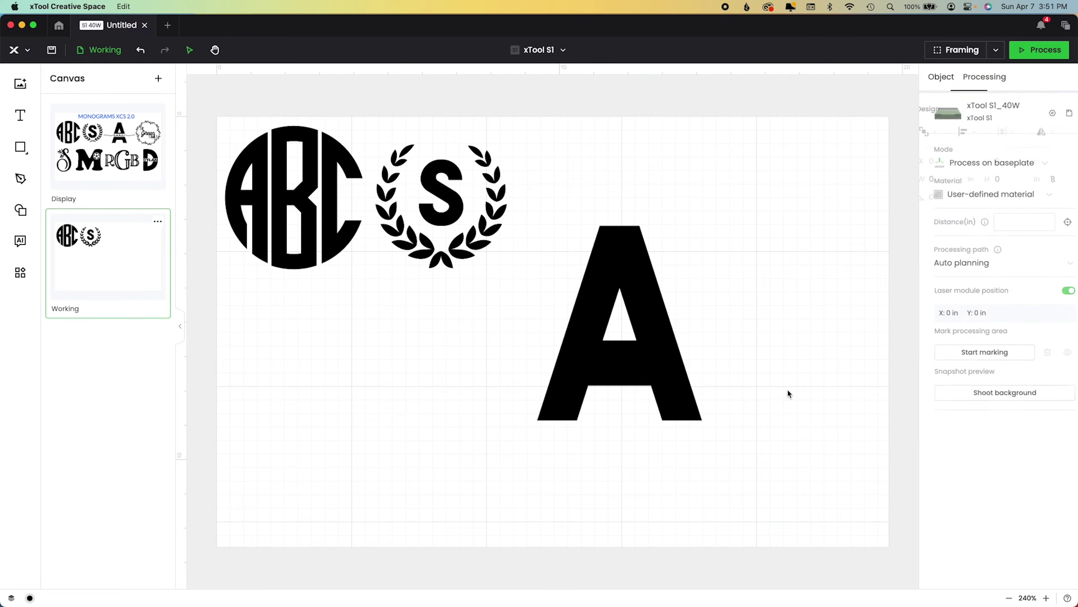
- Draw a thin horizontal rectangle across the A just below its triangular opening and subtract it from the letter
mouse_move(21, 147)
left_click(99, 164)
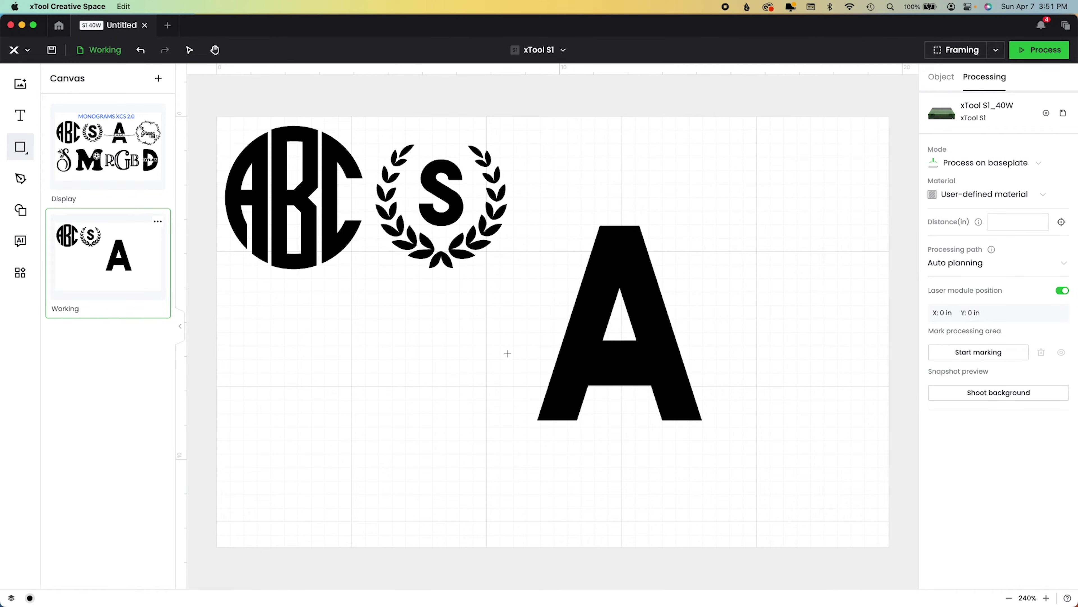
left_click_drag(526, 351, 709, 355)
left_click(676, 382, "shift")
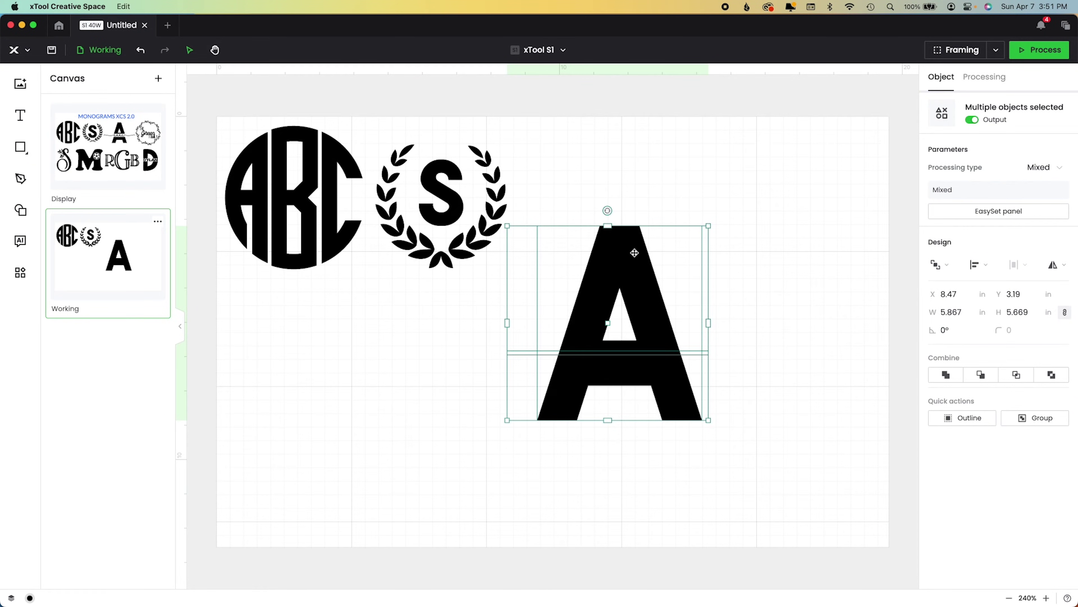
left_click(980, 374)
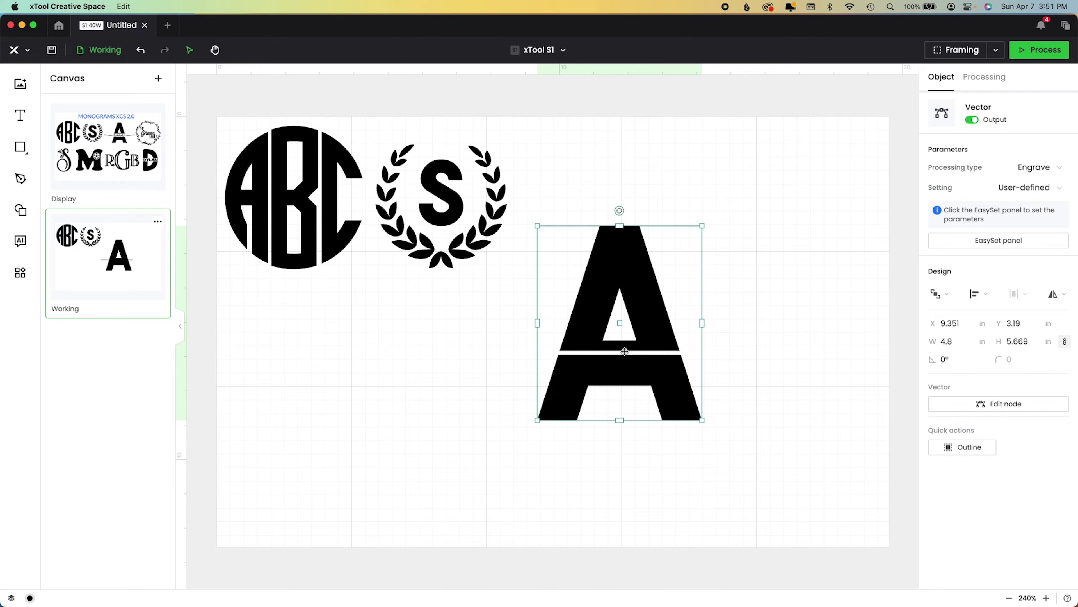
left_click_drag(662, 325, 655, 325)
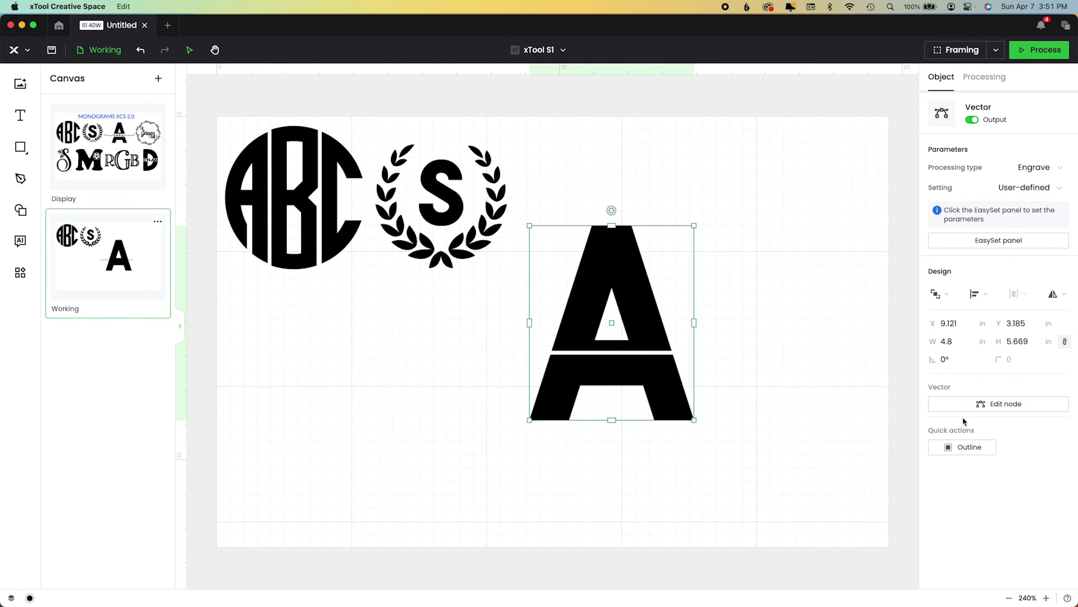
- Edit the split A's nodes, raising all nodes of the upper half by about 1.06 in to widen the gap
left_click(979, 405)
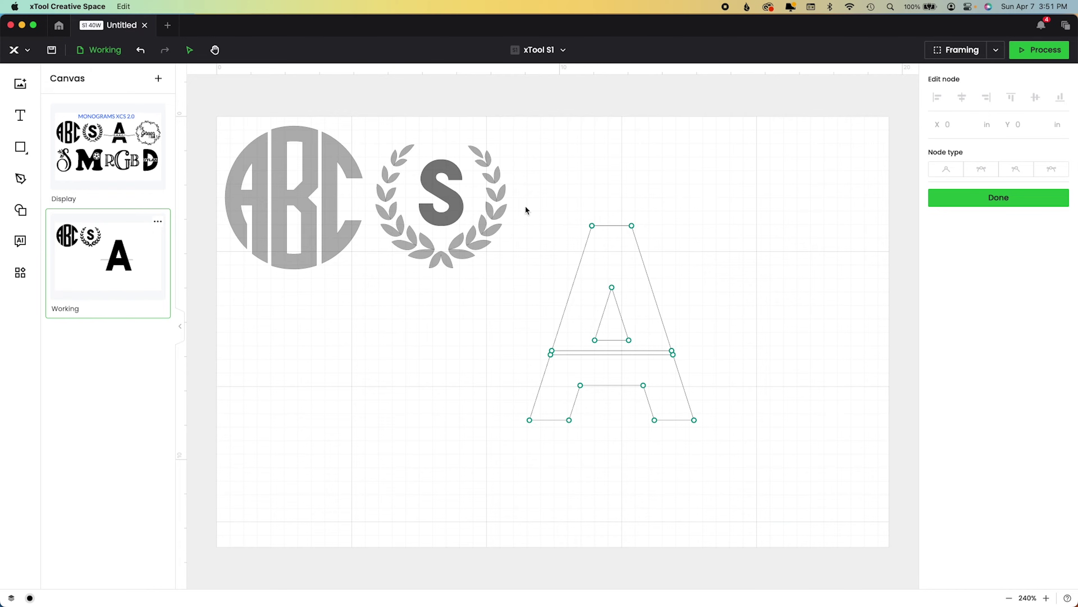
left_click_drag(530, 209, 706, 353)
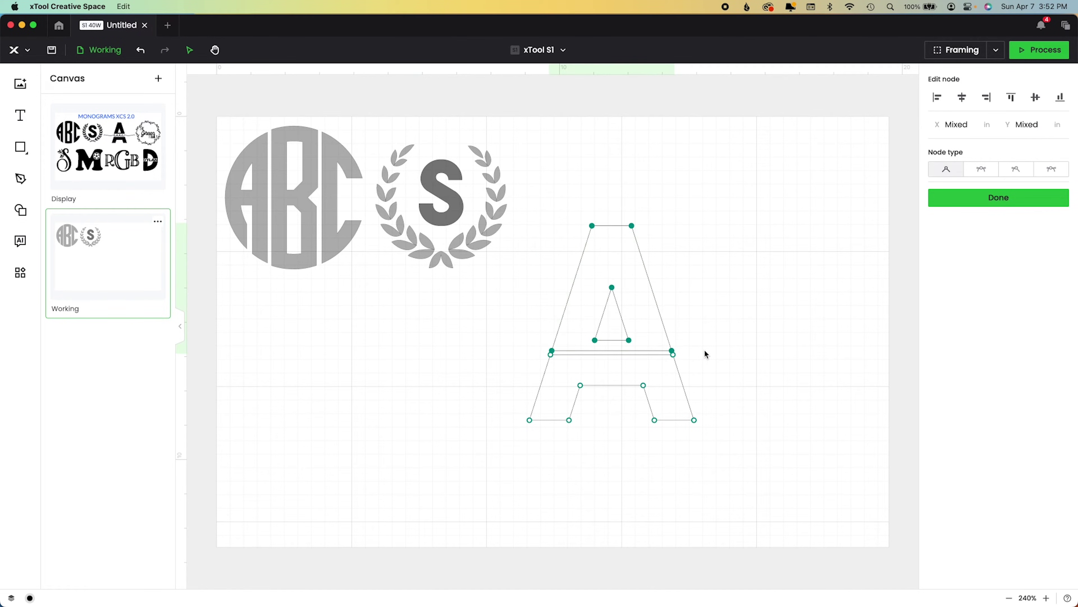
key("Up")
key("Up")
key("Up")
key("Up")
key("Up")
key("Up")
key("Up")
key("Up")
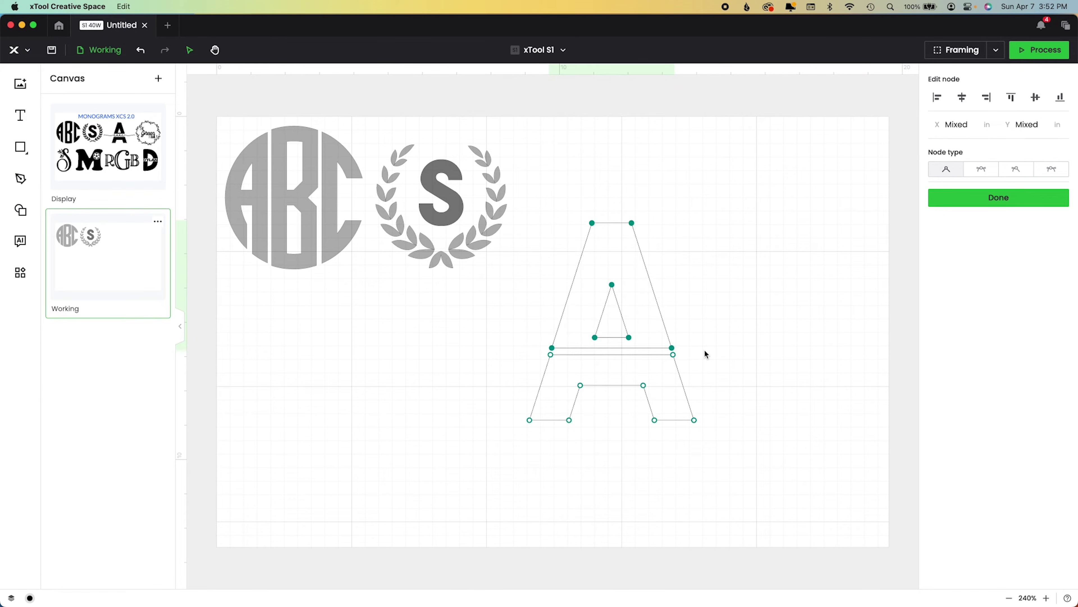
key("Up")
key("Up")
key("Up")
key("Up")
key("Up")
key("Up")
key("Up")
key("Up")
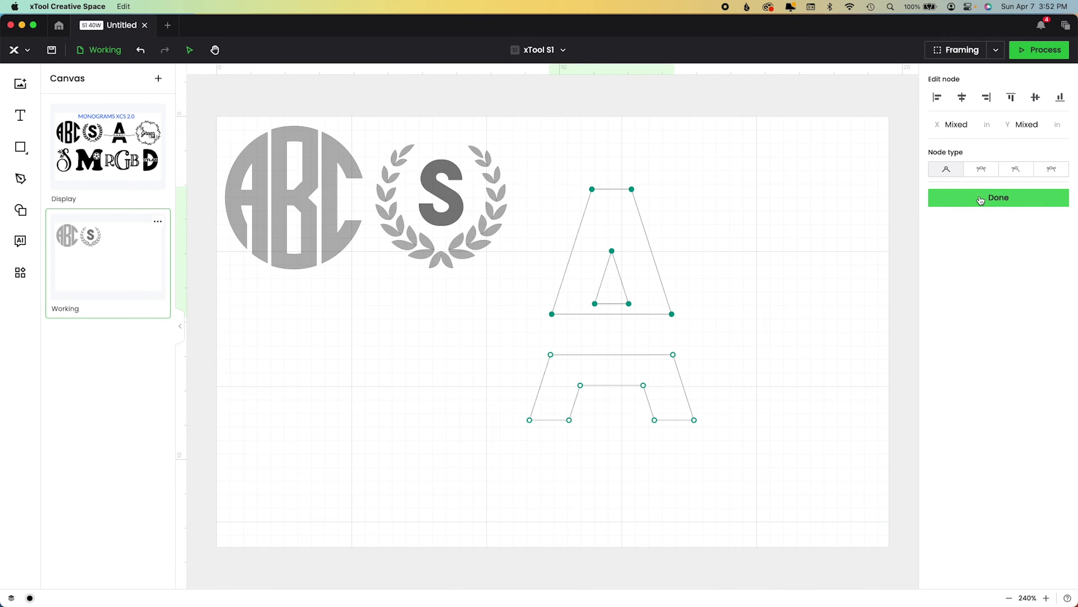
left_click(975, 197)
- Scale the split A down to about 3.51 by 4.92 in and place it beside the laurel wreath
left_click(807, 330)
left_click(635, 360)
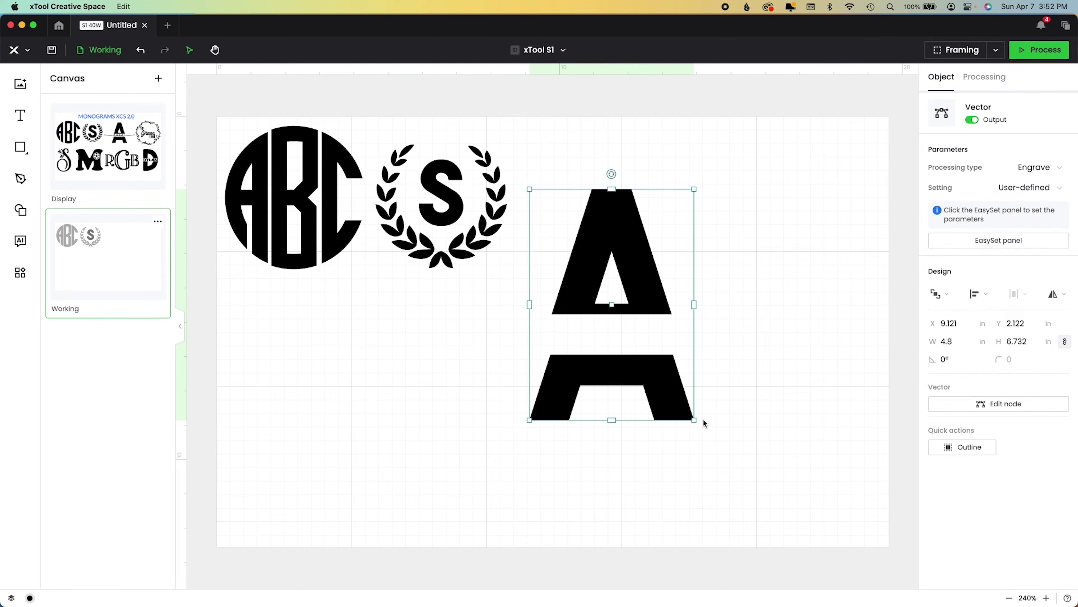
left_click_drag(692, 420, 623, 285)
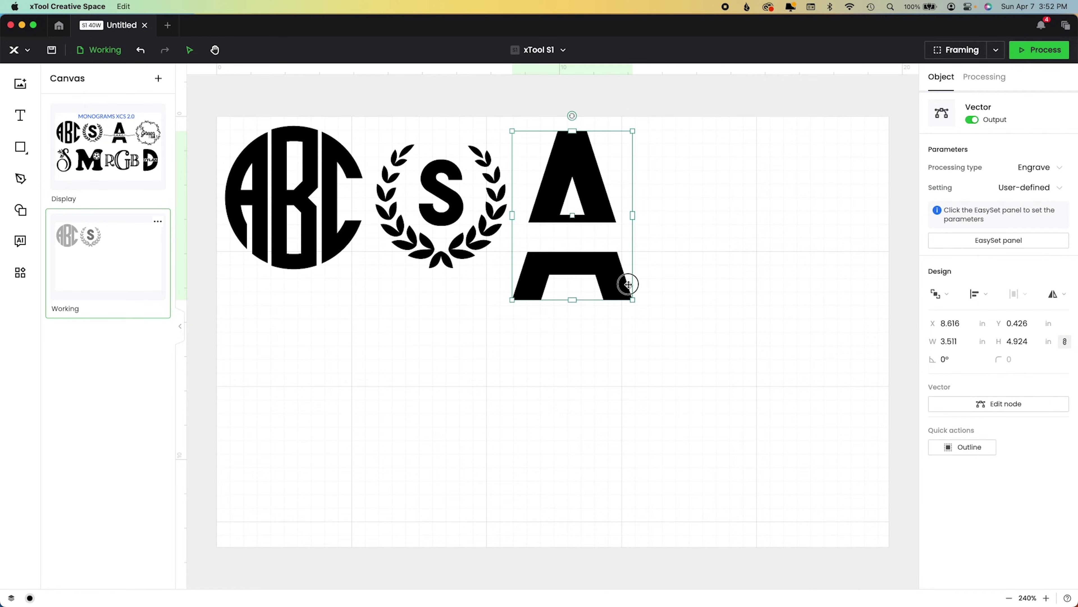
- Add the first name from the Display canvas's A design as text below the split A, in the I Love Glitter font
key("t")
left_click(605, 424)
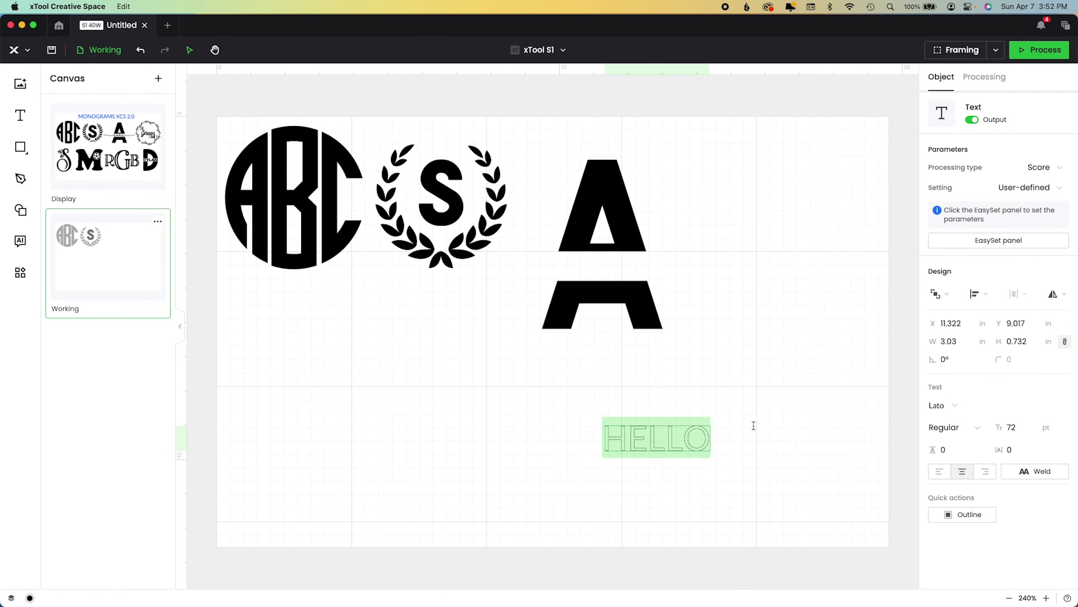
left_click(952, 404)
type("GL")
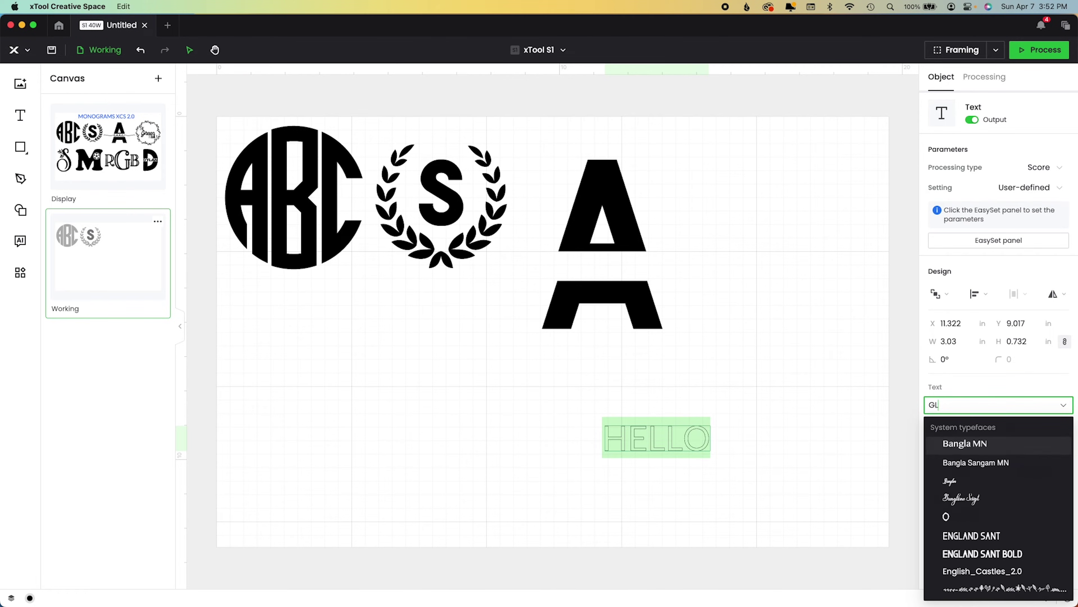
type("ITTER")
left_click(963, 463)
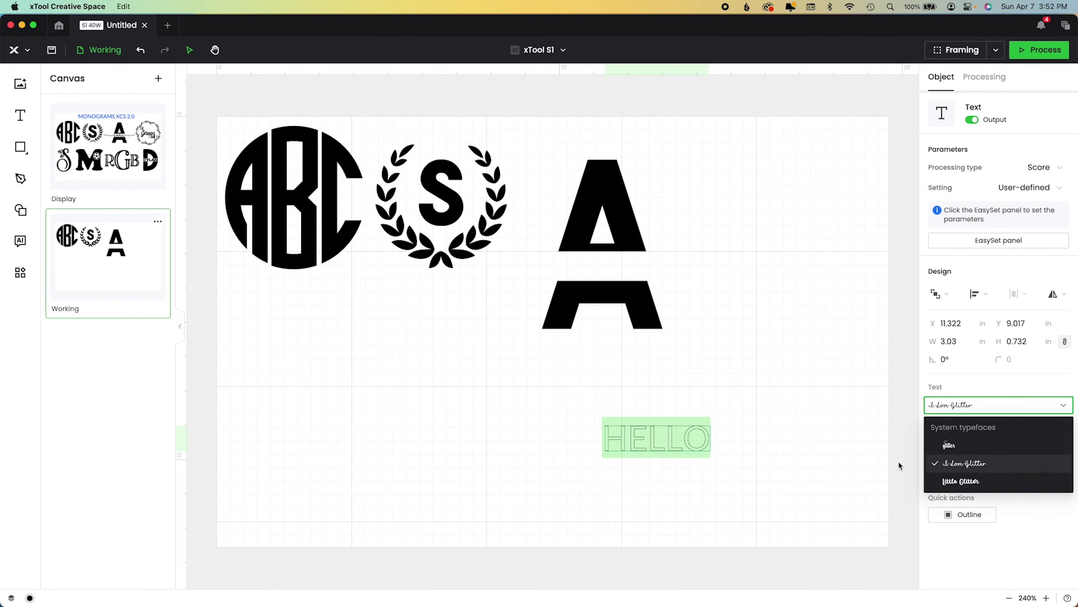
type("anna")
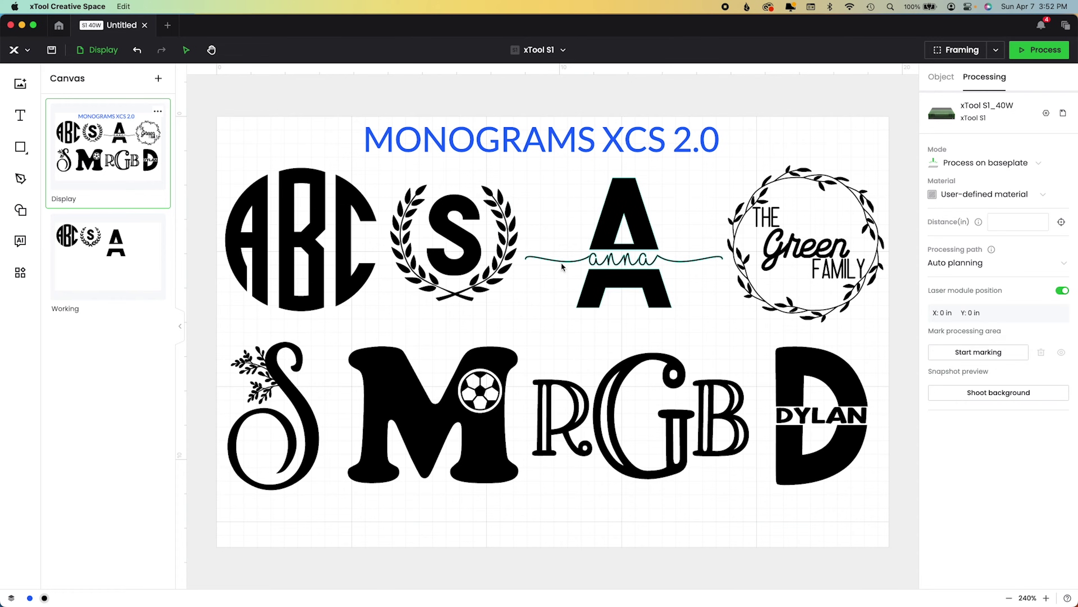
left_click(100, 246)
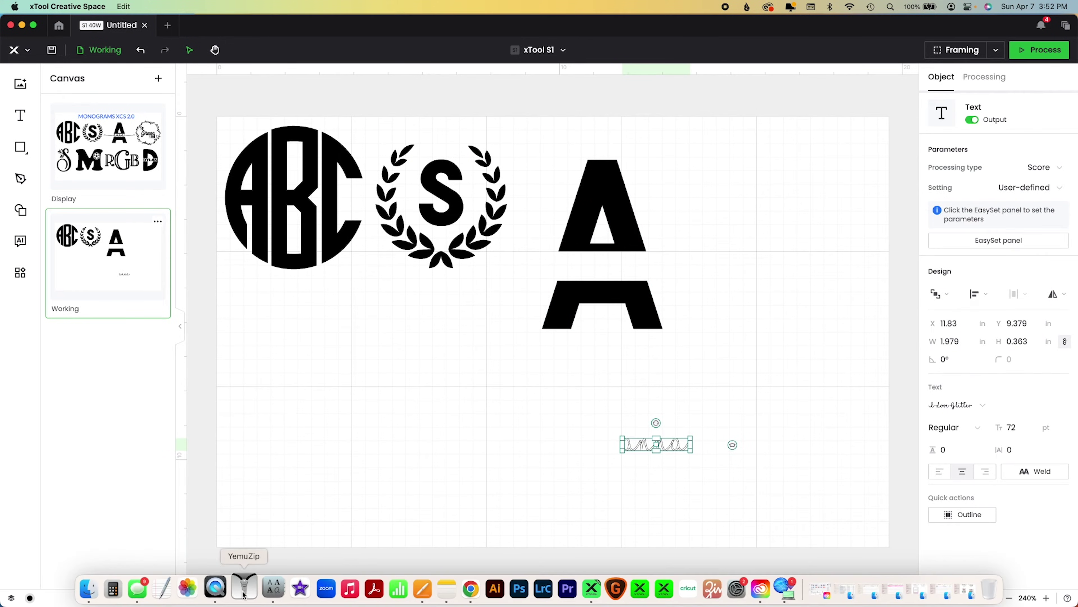
- Switch to Font Book, find the I Love Glitter font and copy its left square bracket swash glyph
left_click(257, 588)
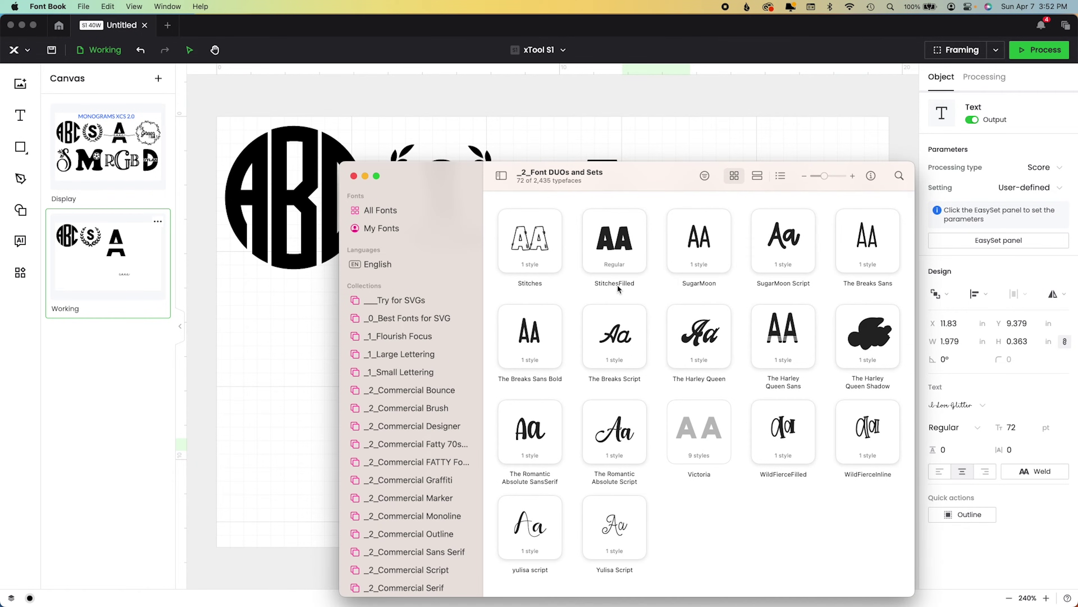
key("super+f")
type("glitter")
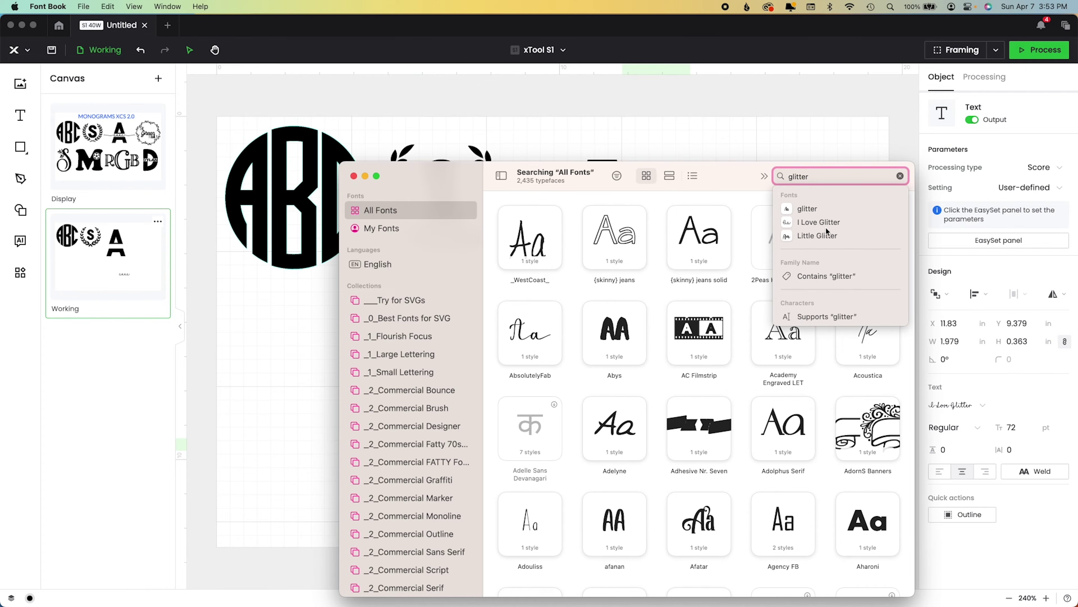
left_click(819, 222)
scroll(716, 341, "down", 20)
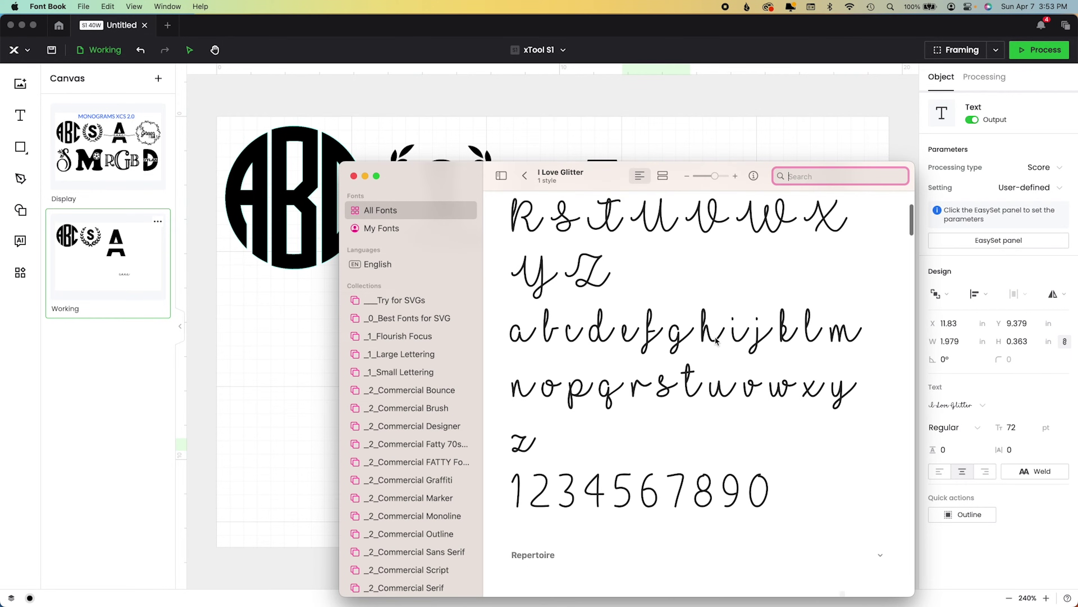
scroll(716, 342, "down", 10)
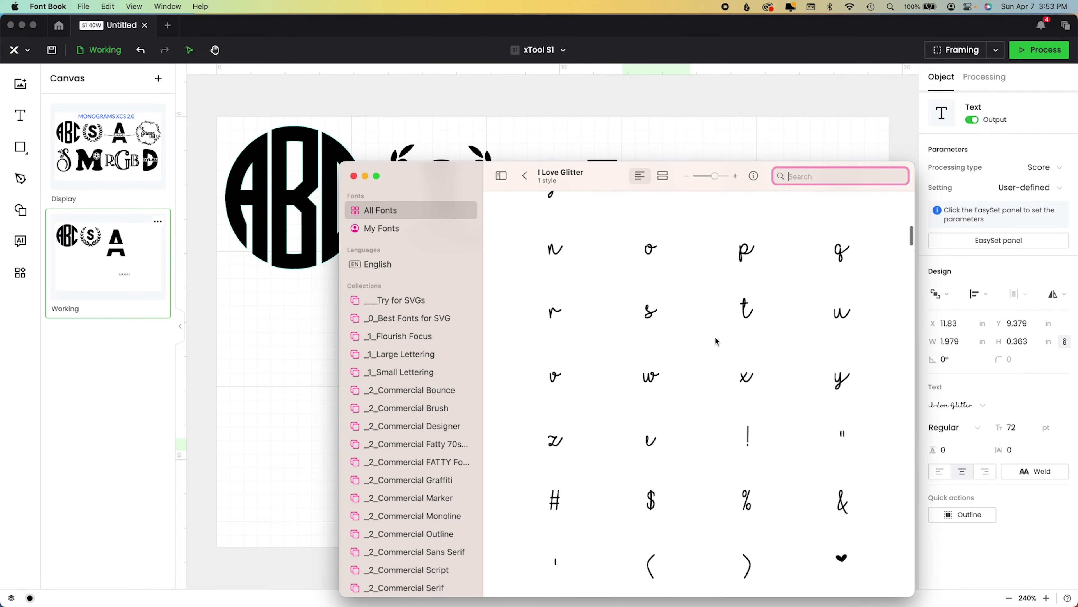
scroll(716, 341, "down", 5)
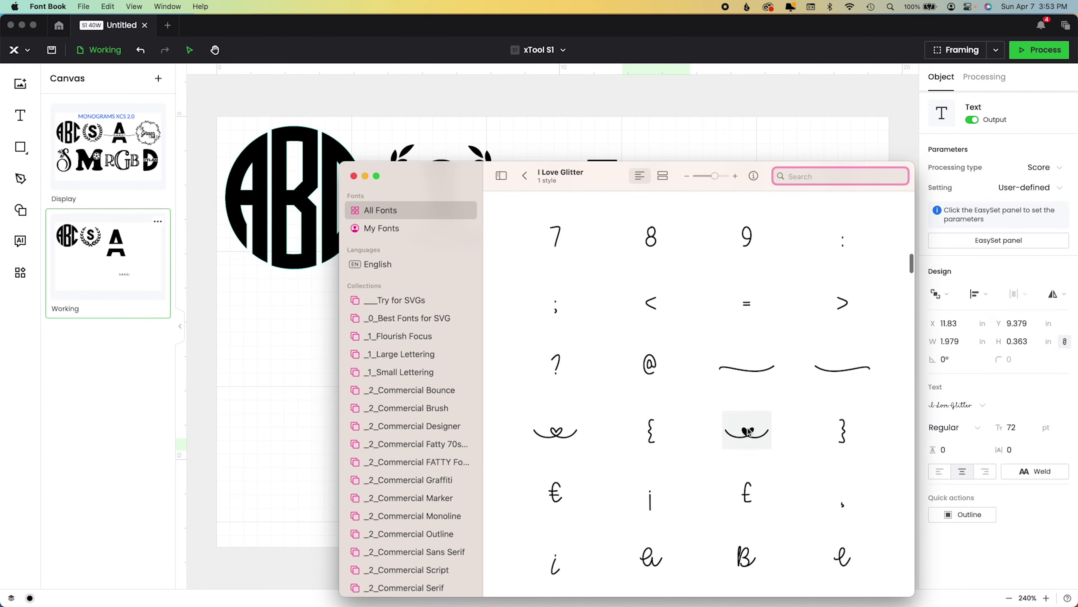
left_click(747, 368)
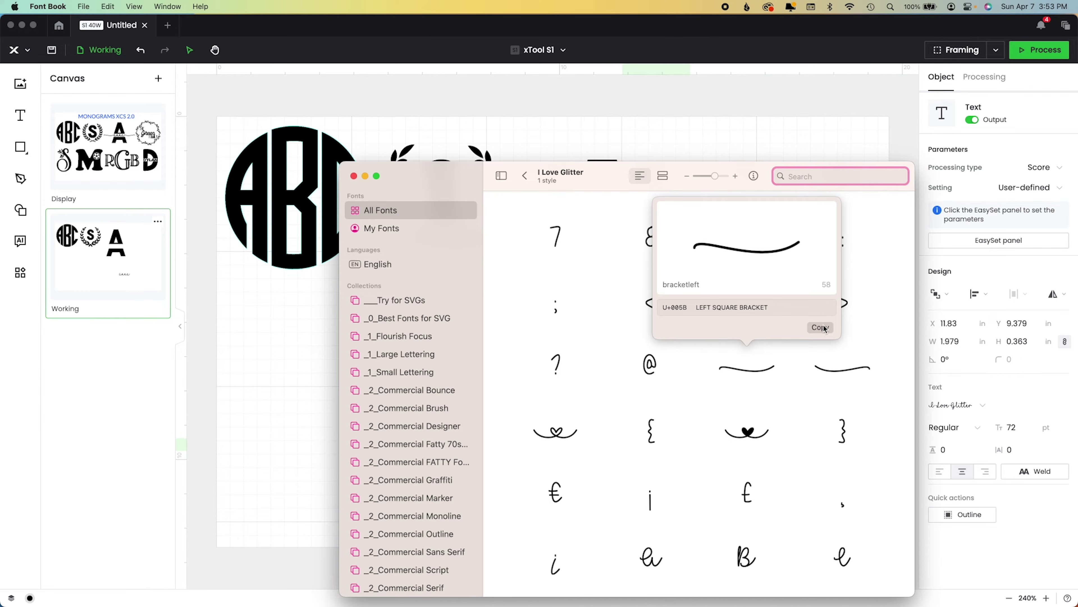
- Return to xTool Creative Space and paste the left swash glyph in front of the name
key("super+Tab")
double_click(638, 443)
key("super+v")
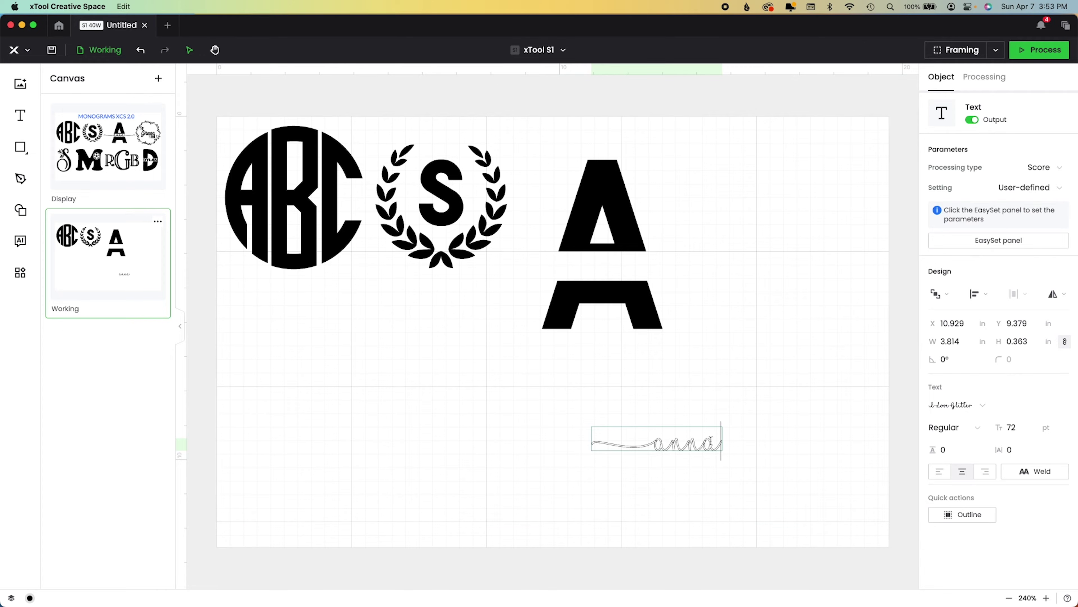
- Copy the right square bracket swash glyph from Font Book and paste it at the end of the name in xTool Creative Space
left_click(271, 595)
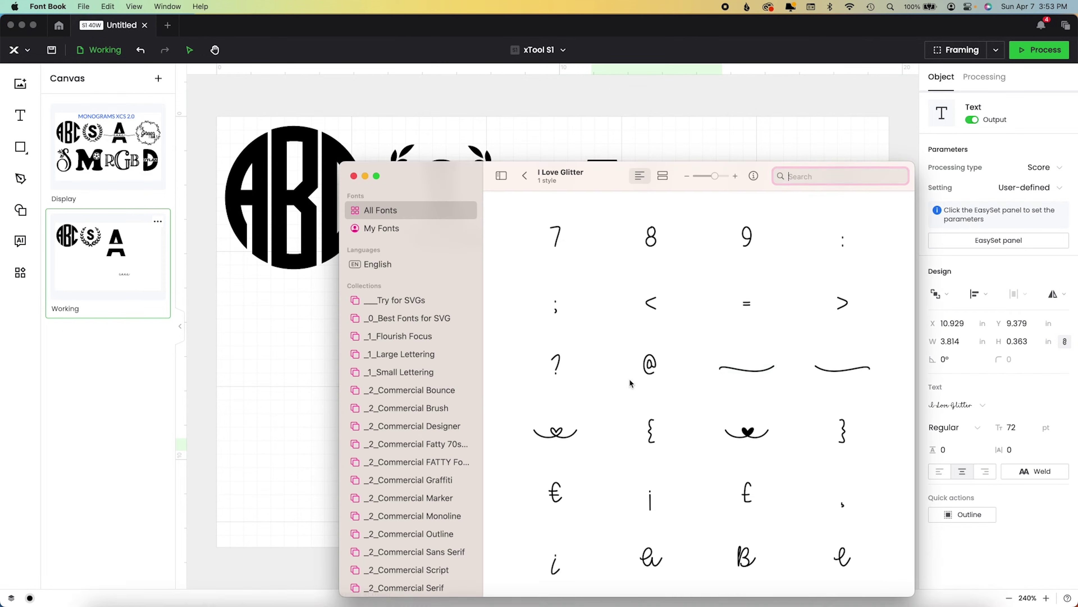
left_click(842, 368)
left_click(915, 327)
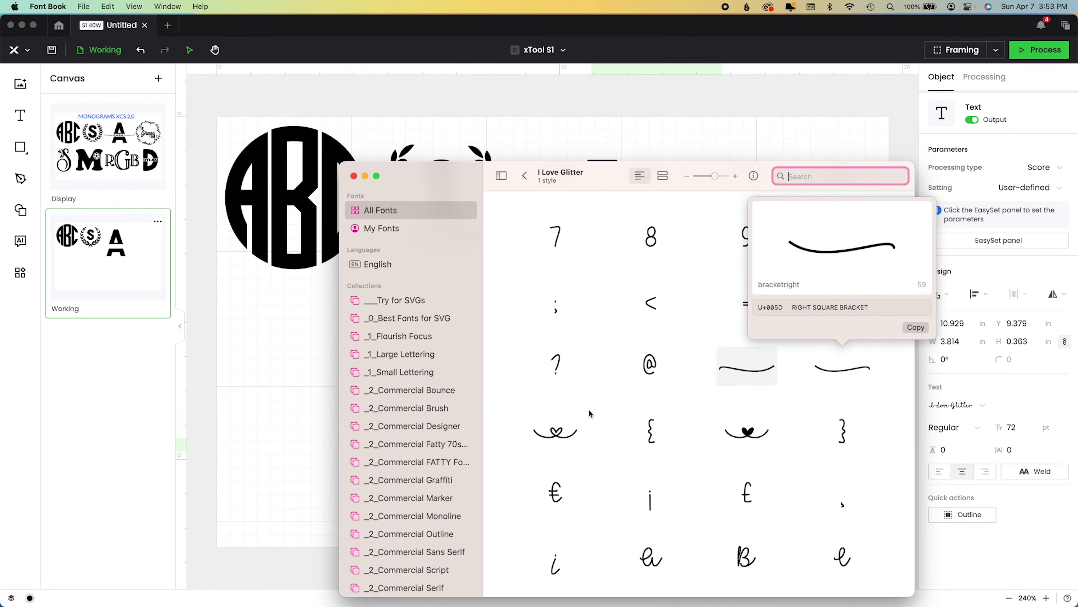
left_click(219, 450)
key("super+v")
left_click(537, 424)
key("Escape")
left_click(802, 453)
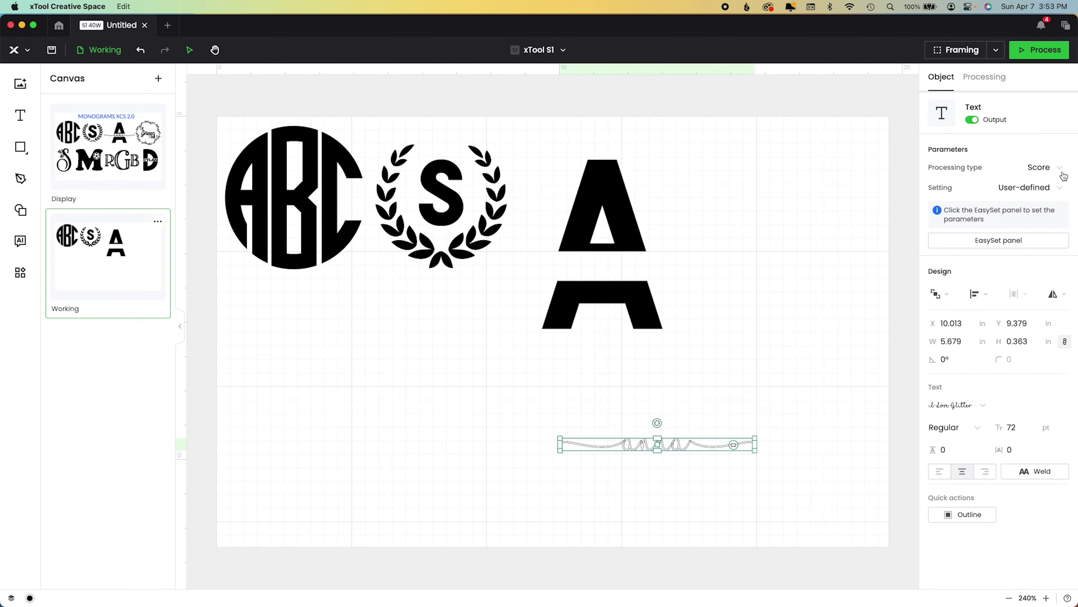
- Set the name with its swashes to Engrave and weld the characters together
left_click(1052, 170)
left_click(1021, 212)
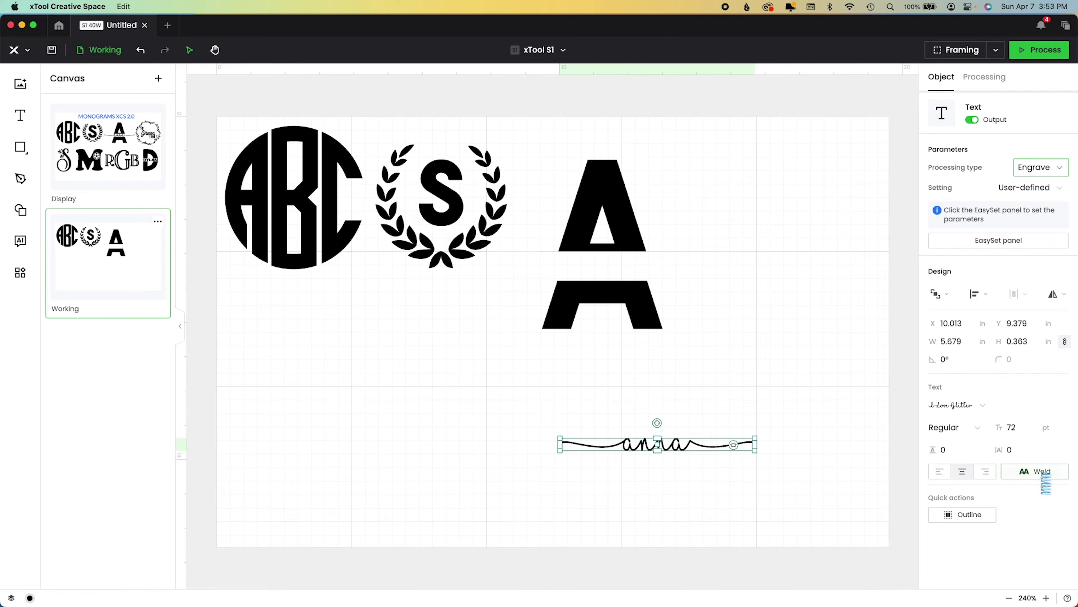
left_click(1042, 476)
- Give the welded name the light blue color and place it in the gap of the split A
right_click(657, 438)
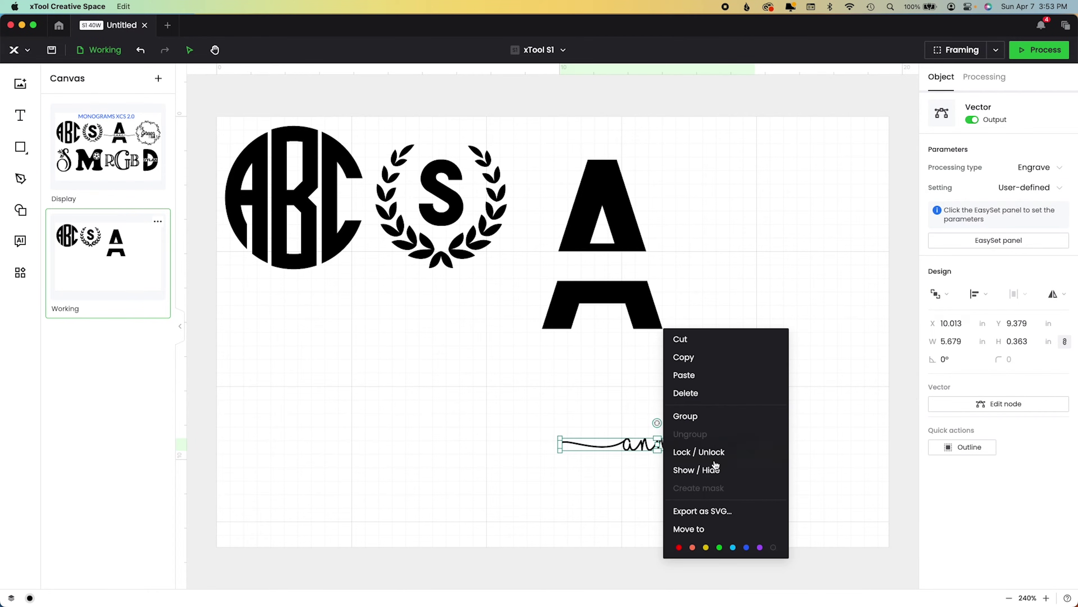
left_click(733, 548)
left_click_drag(693, 447, 637, 275)
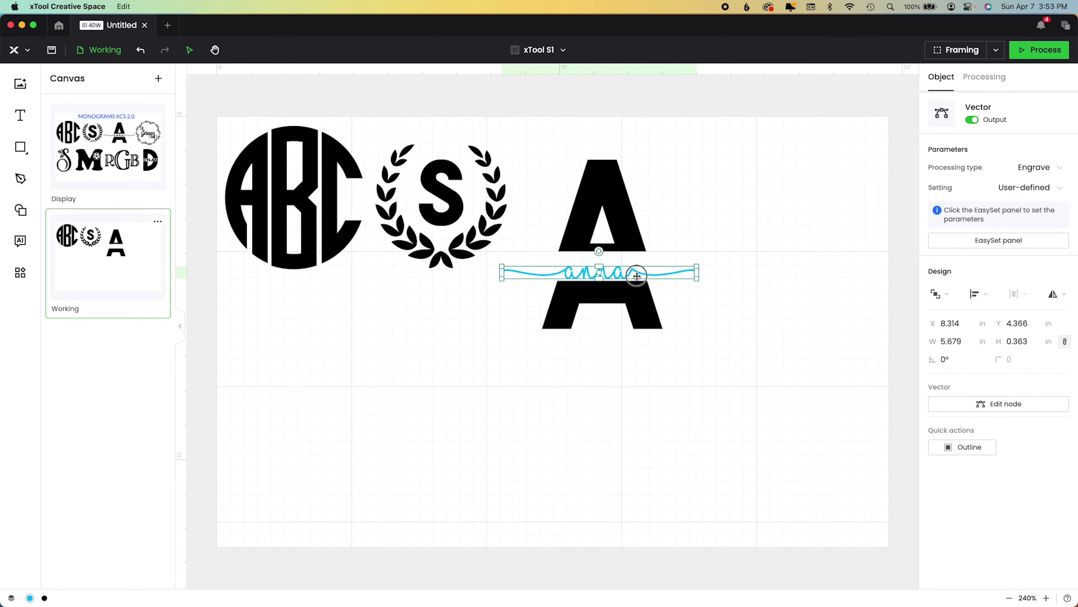
- Edit the split A's nodes, lowering the upper half to just above the name so the letter is about 4.57 in high
left_click(624, 224)
left_click(954, 400)
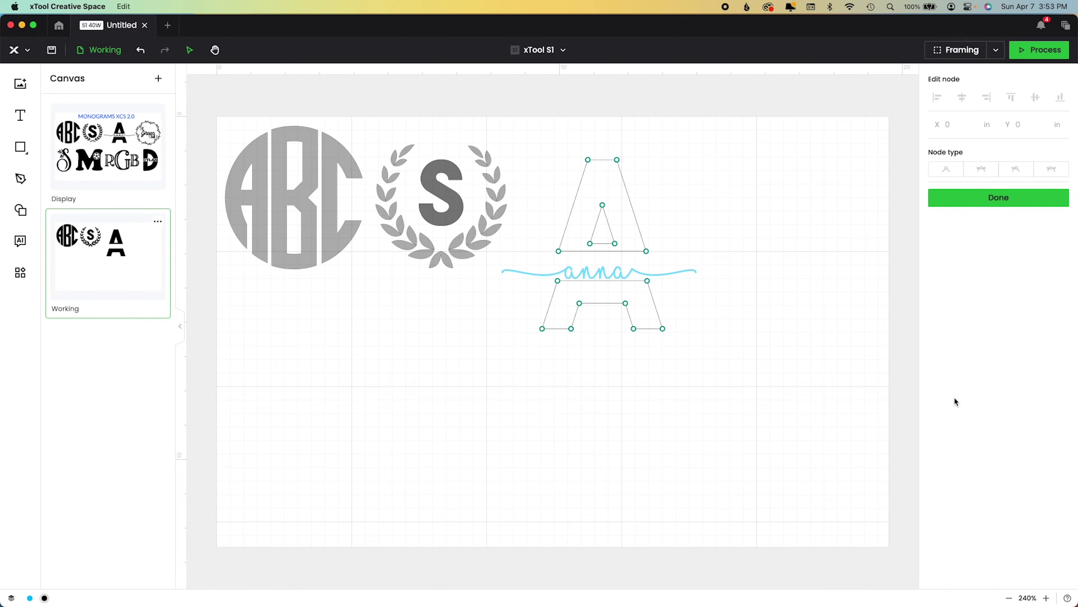
left_click_drag(560, 143, 672, 255)
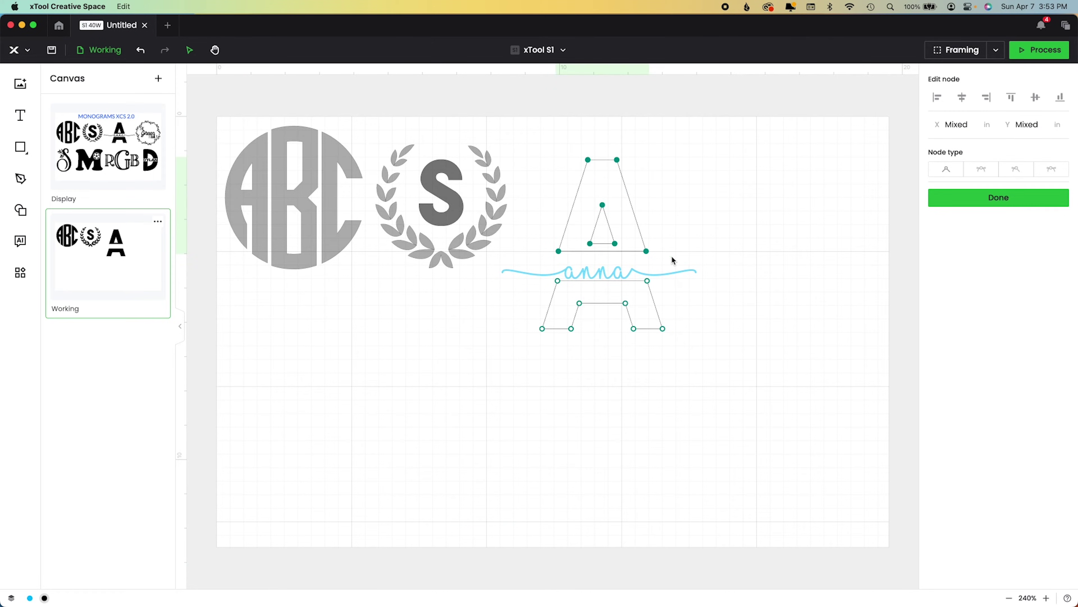
key("Down")
key("Down")
key("Down")
key("Down")
key("Down")
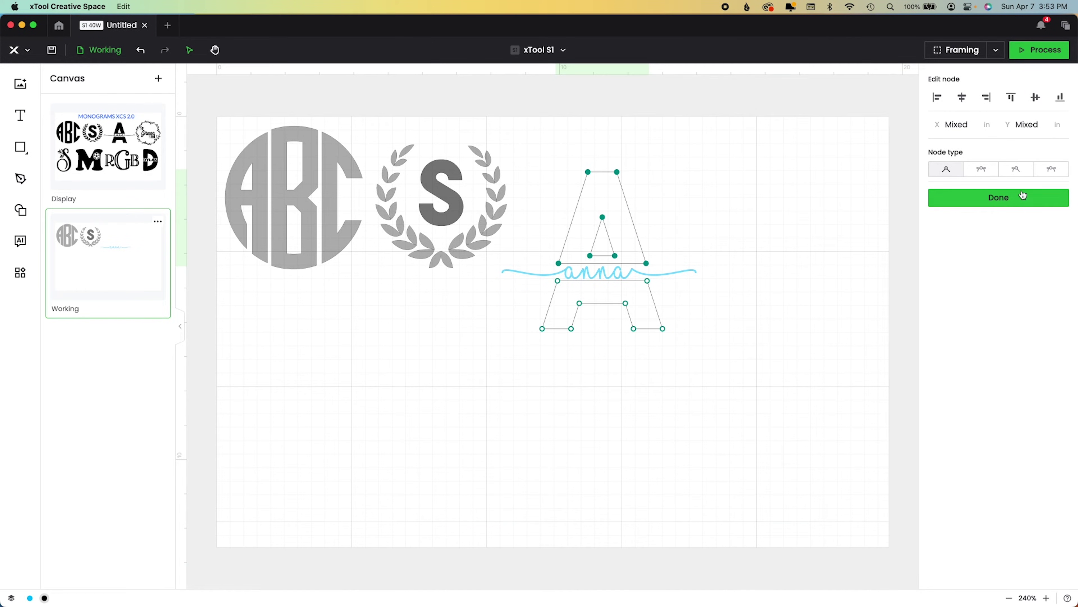
left_click(1022, 196)
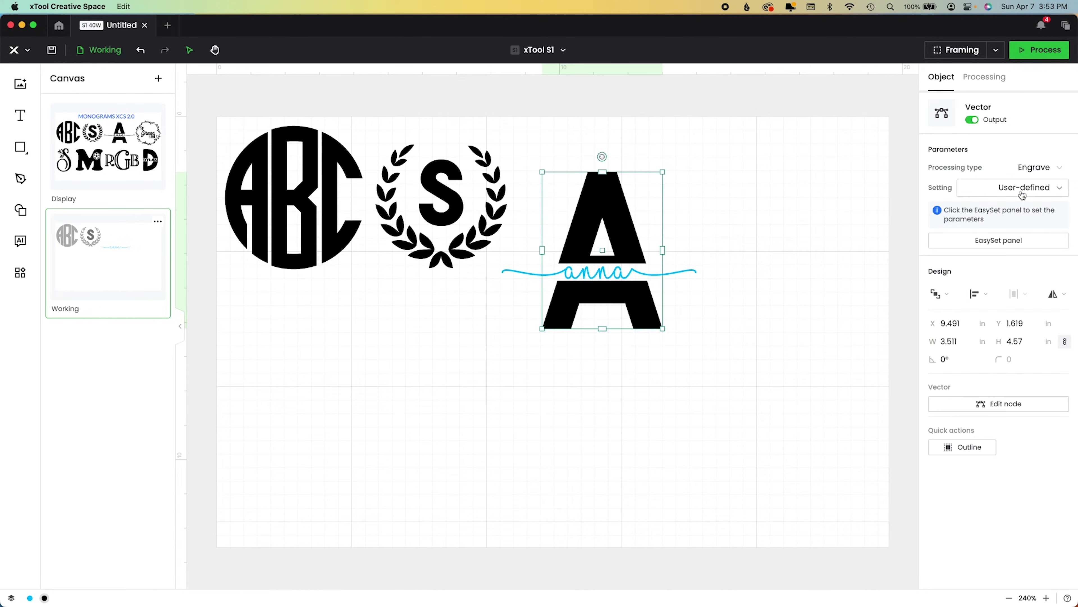
- Group the split A with its script name, shrink the group to about 4.27 by 3.44 in and place it beside the laurel S
left_click(602, 275, "shift")
left_click(1036, 447)
left_click_drag(698, 333, 614, 246)
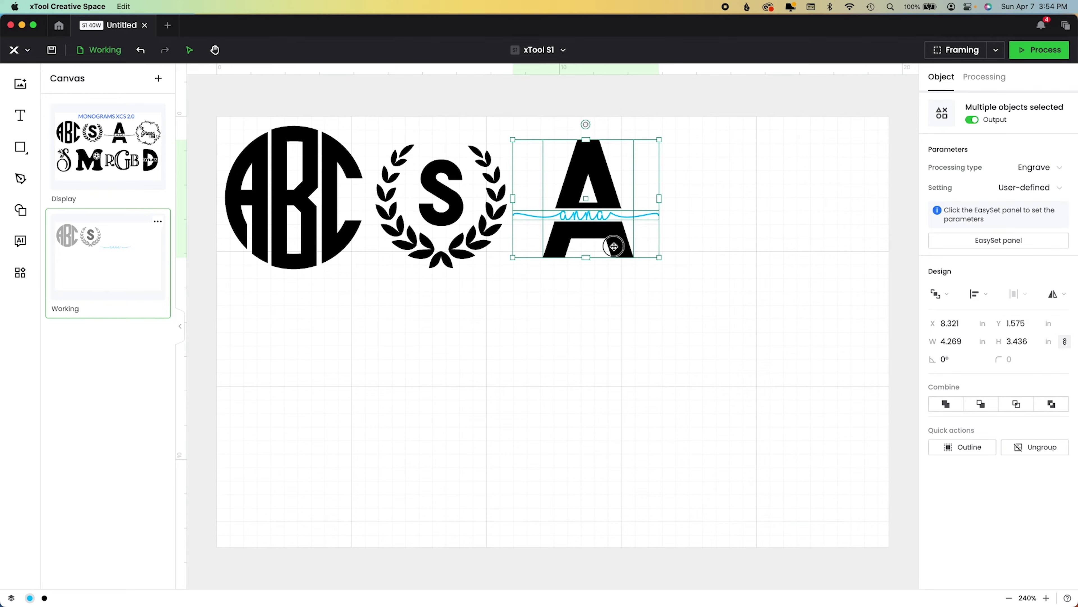
left_click(589, 355)
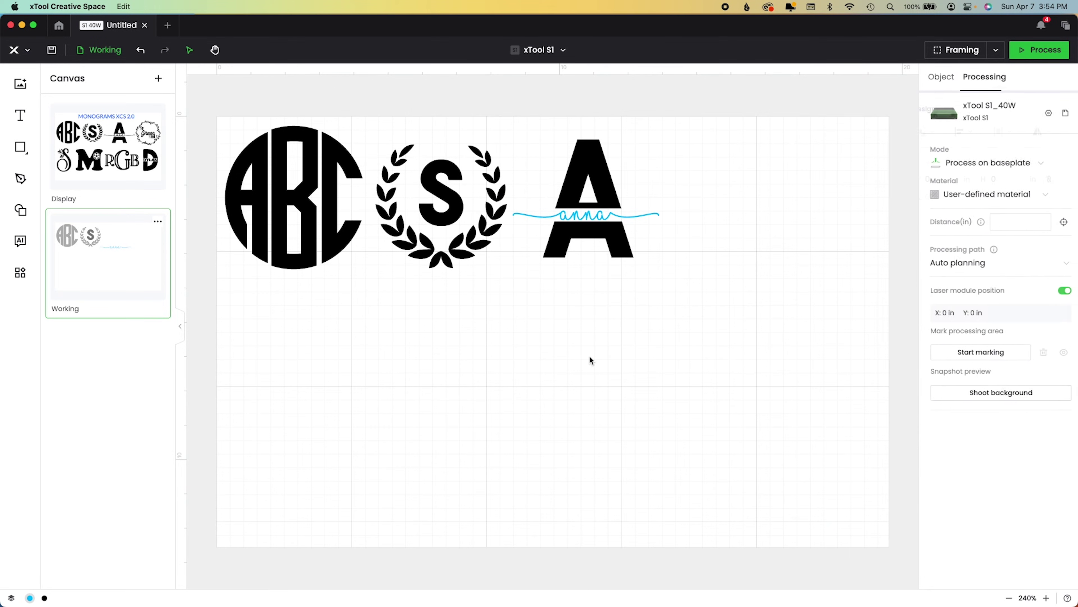
- Insert the round wavy leaf wreath from the Border shapes, enlarge it to about 5.85 in and place it below the split A
left_click(21, 210)
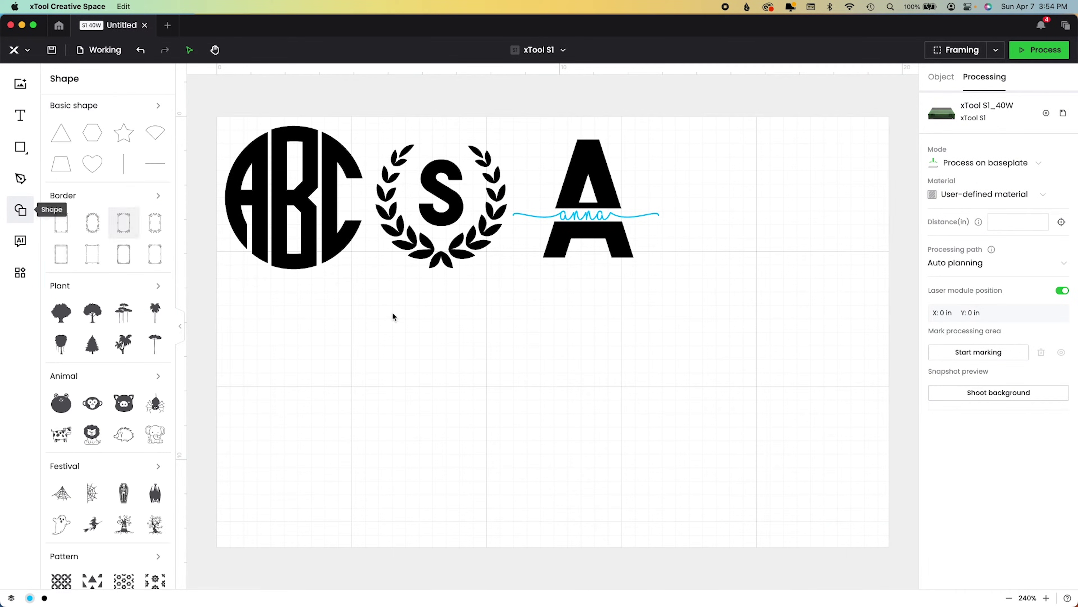
left_click(158, 196)
scroll(121, 387, "down", 5)
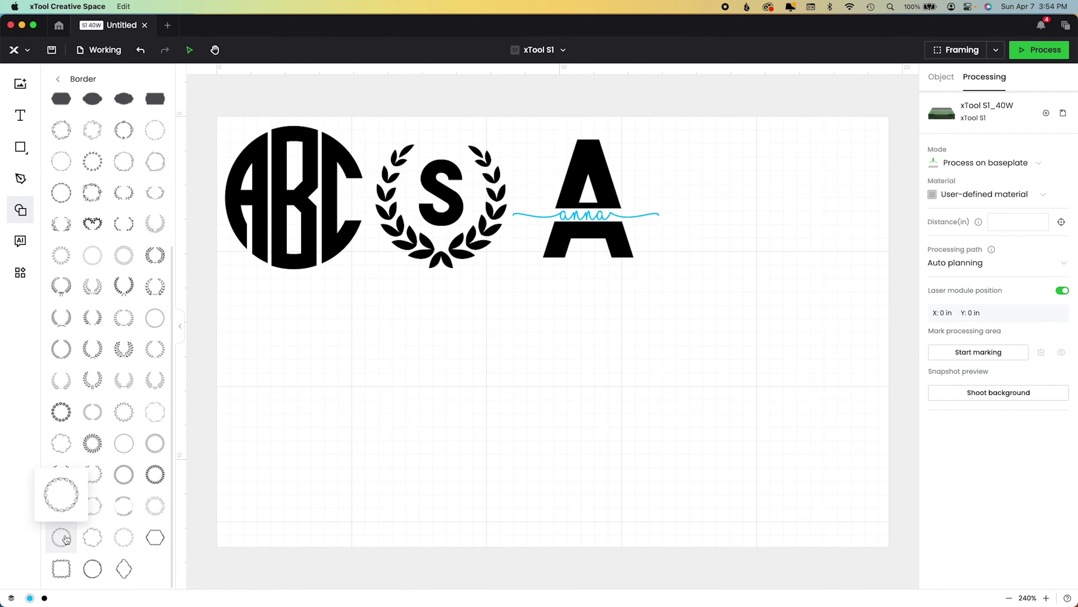
mouse_move(57, 433)
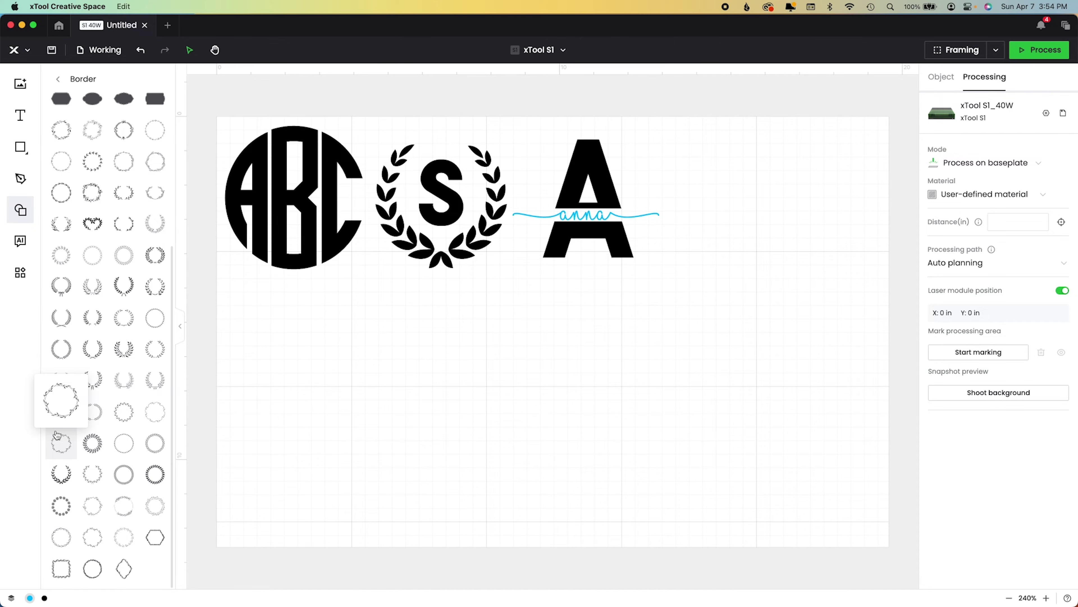
left_click(57, 433)
left_click_drag(576, 206, 726, 359)
left_click_drag(648, 309, 601, 453)
- Give the leaf wreath the black color
right_click(601, 453)
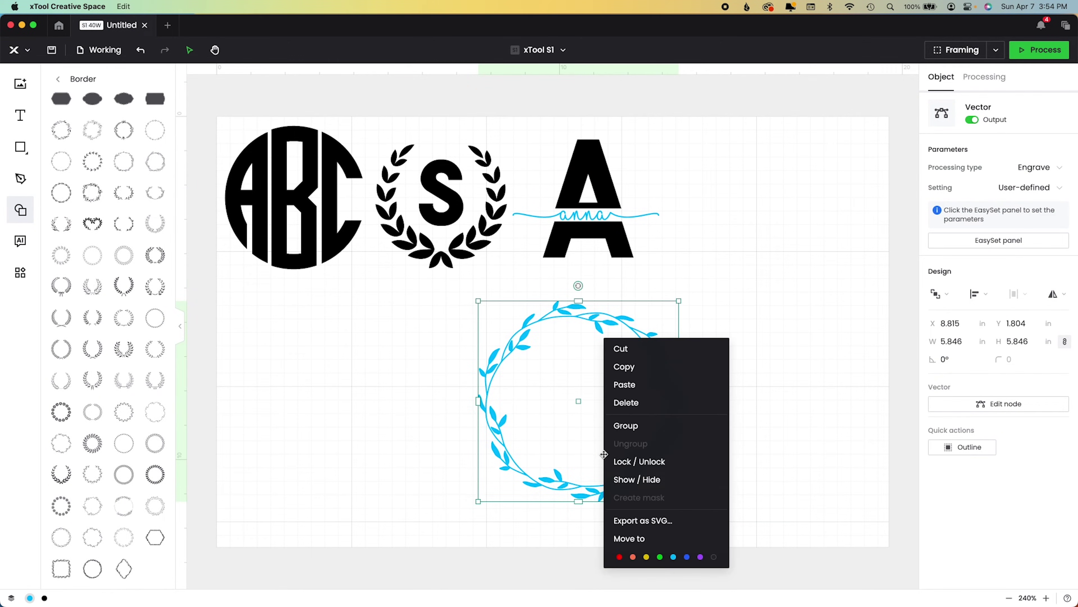
left_click(715, 557)
left_click(752, 489)
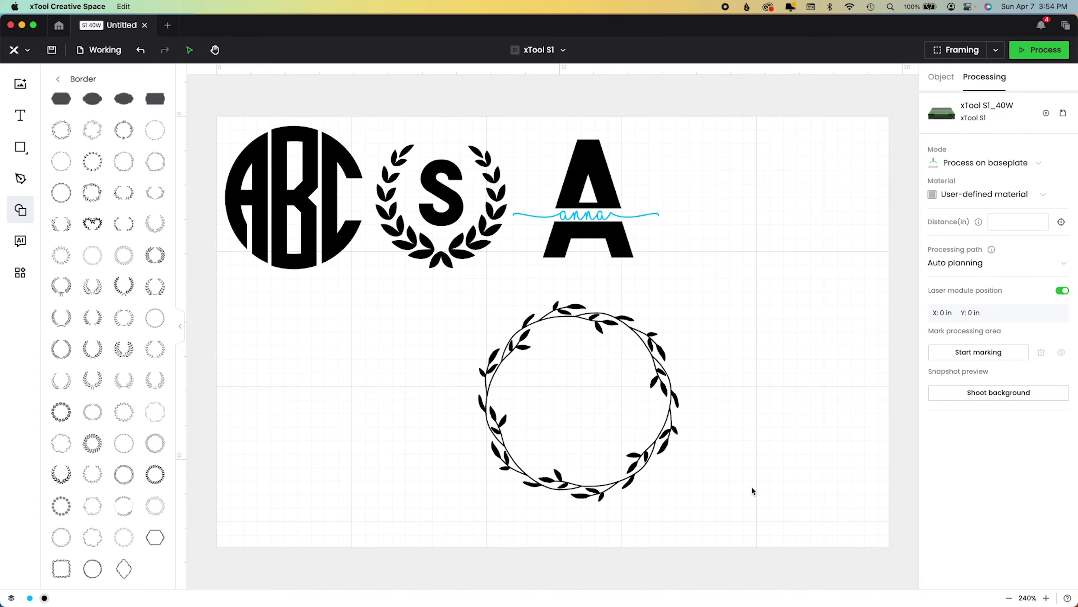
- Add the family's surname as a text beside the wreath in The Breaks Script font
key("t")
left_click(762, 400)
left_click(944, 407)
scroll(998, 505, "down", 3)
scroll(998, 506, "up", 3)
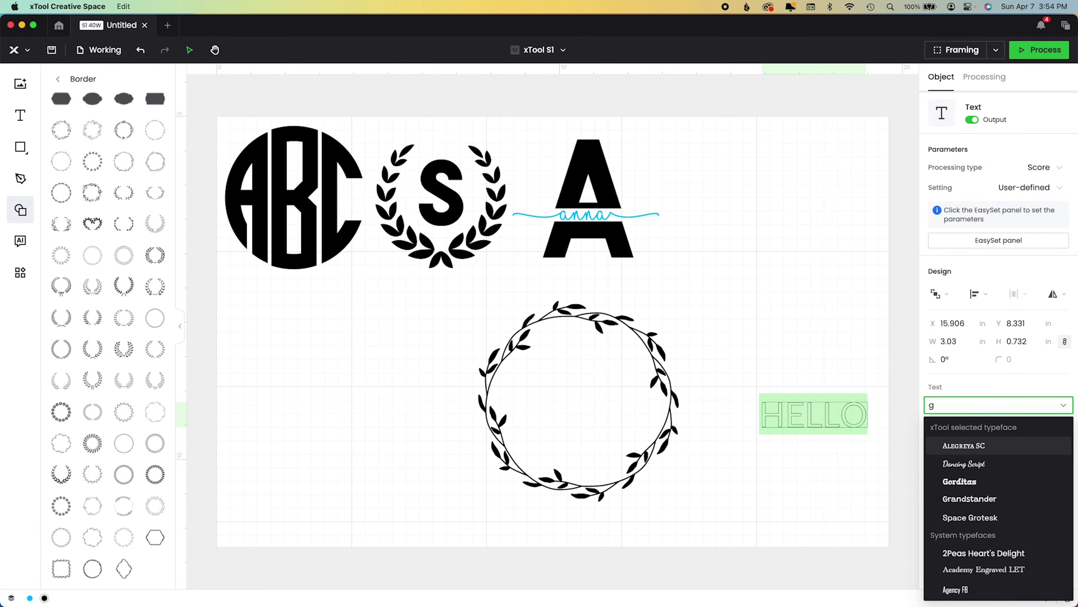
type("breaks")
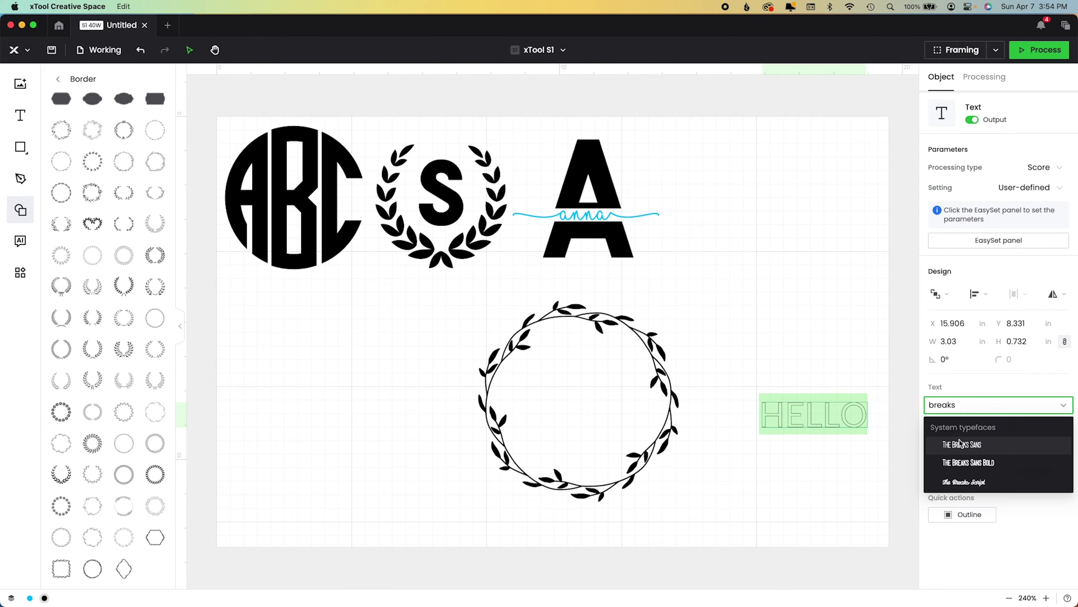
left_click(964, 482)
double_click(813, 415)
type("Green")
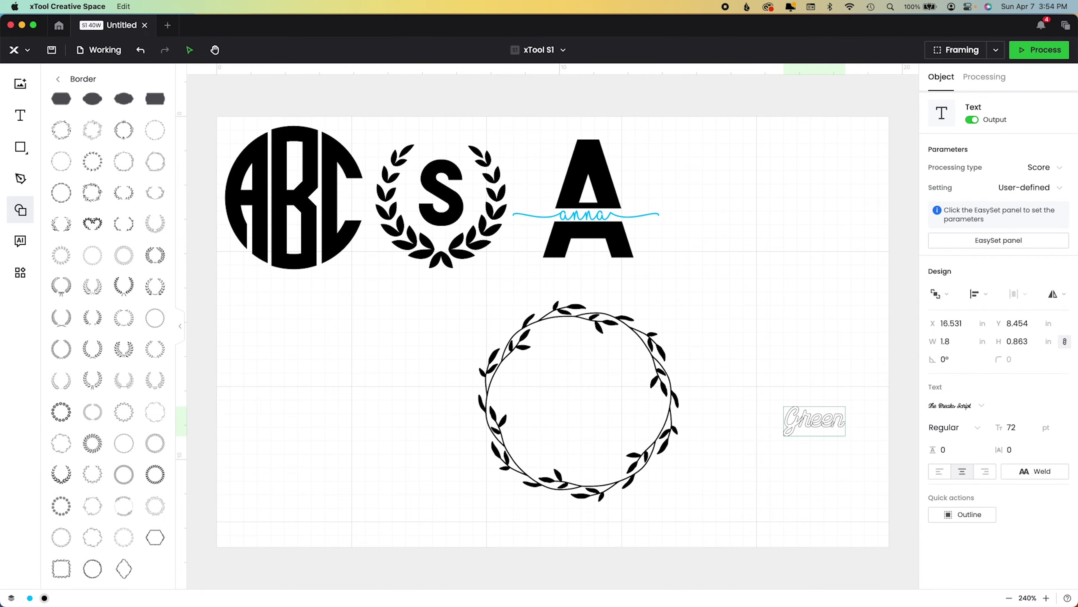
- Weld the surname's characters together and set the result to Engrave
left_click(1049, 471)
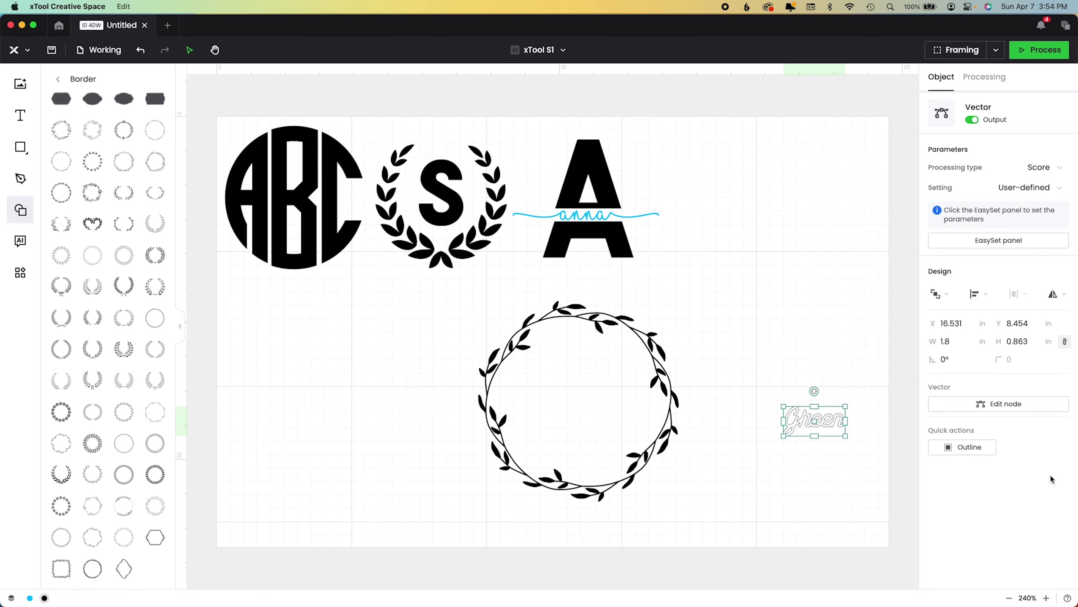
left_click(1026, 168)
left_click(1006, 207)
- Give the welded surname the light blue color, enlarge it to about 3.8 in wide and place it inside the wreath
right_click(829, 415)
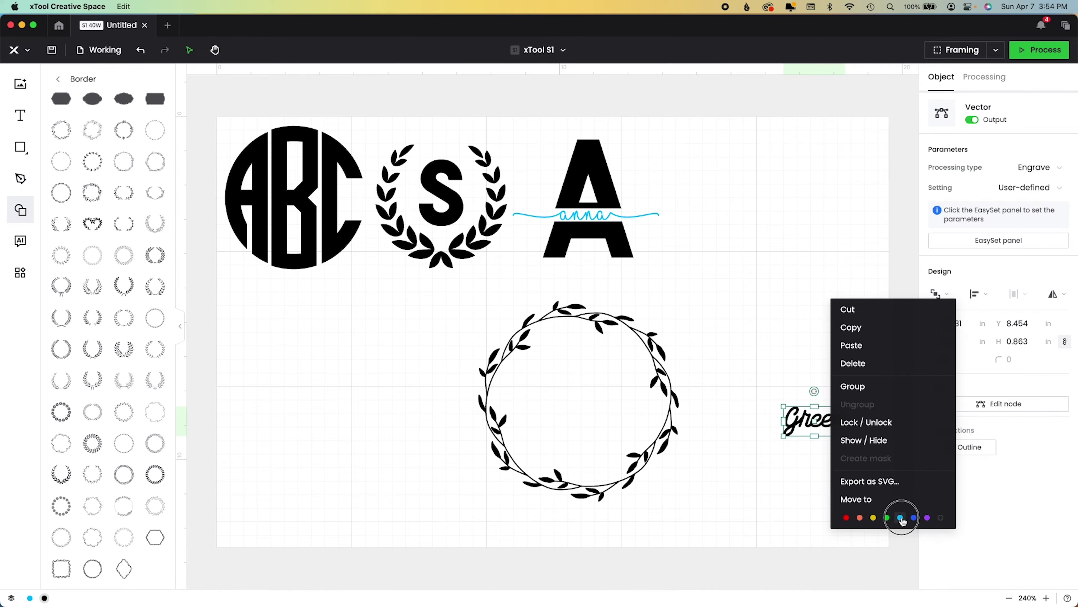
left_click(900, 517)
left_click_drag(783, 407, 585, 410)
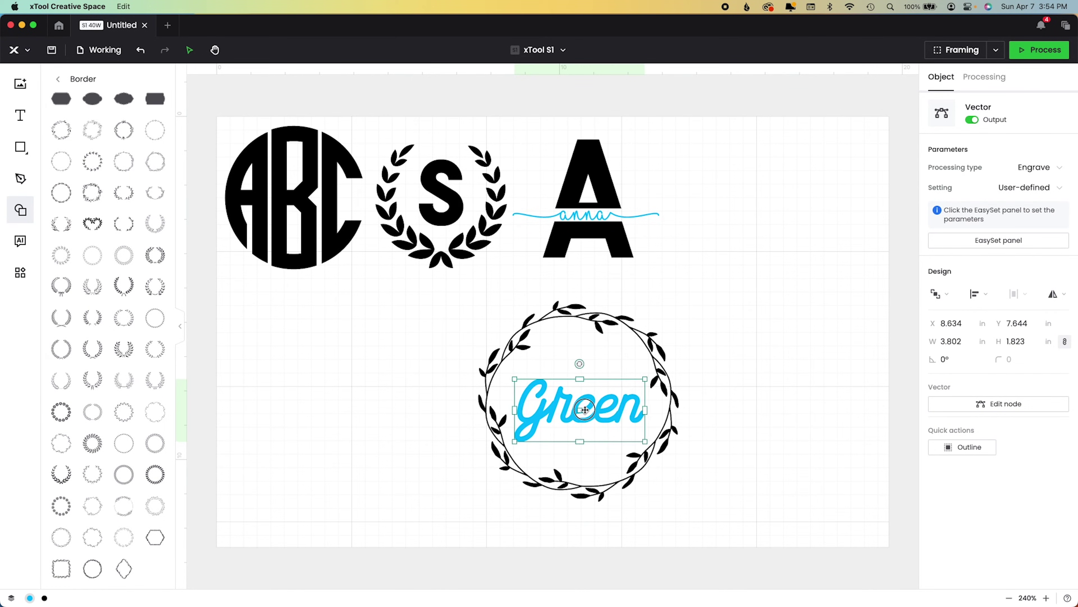
- Add the text THE beside the wreath in The Breaks Sans font
left_click(754, 399)
key("t")
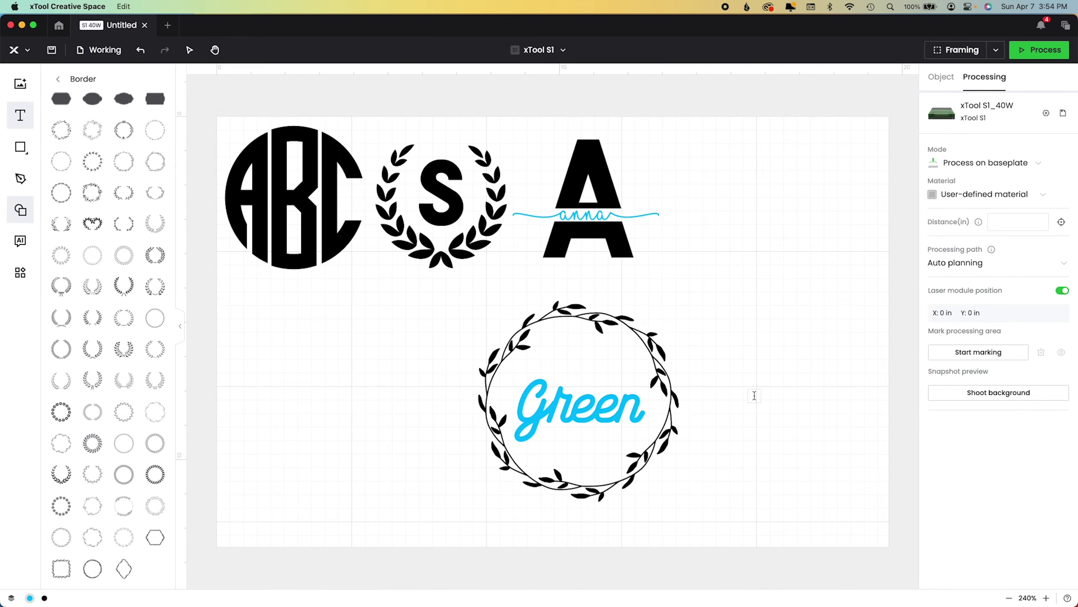
left_click(755, 400)
left_click(947, 405)
type("breaks")
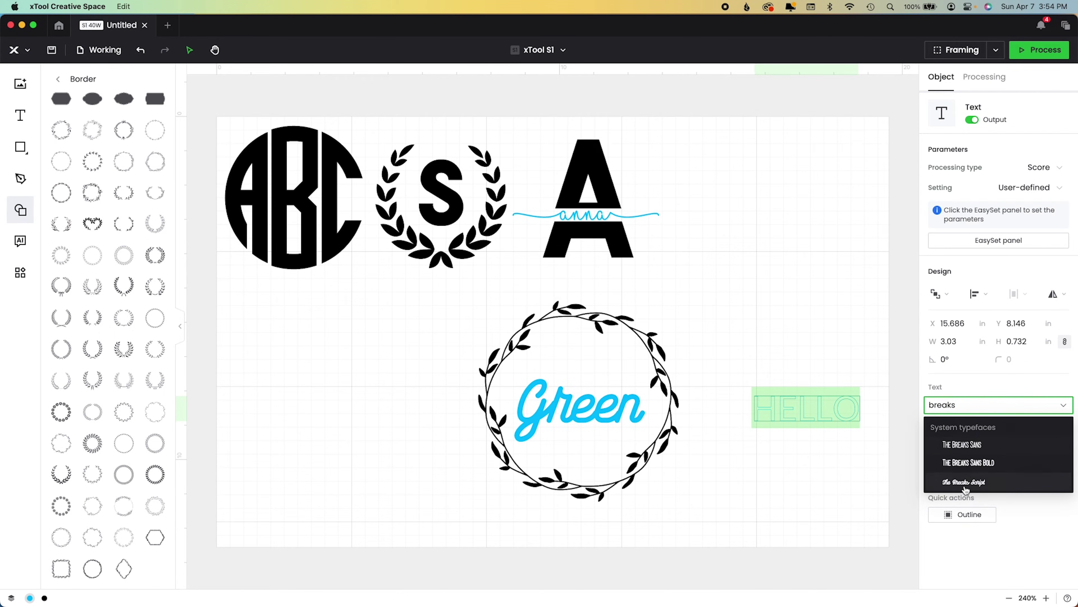
left_click(964, 445)
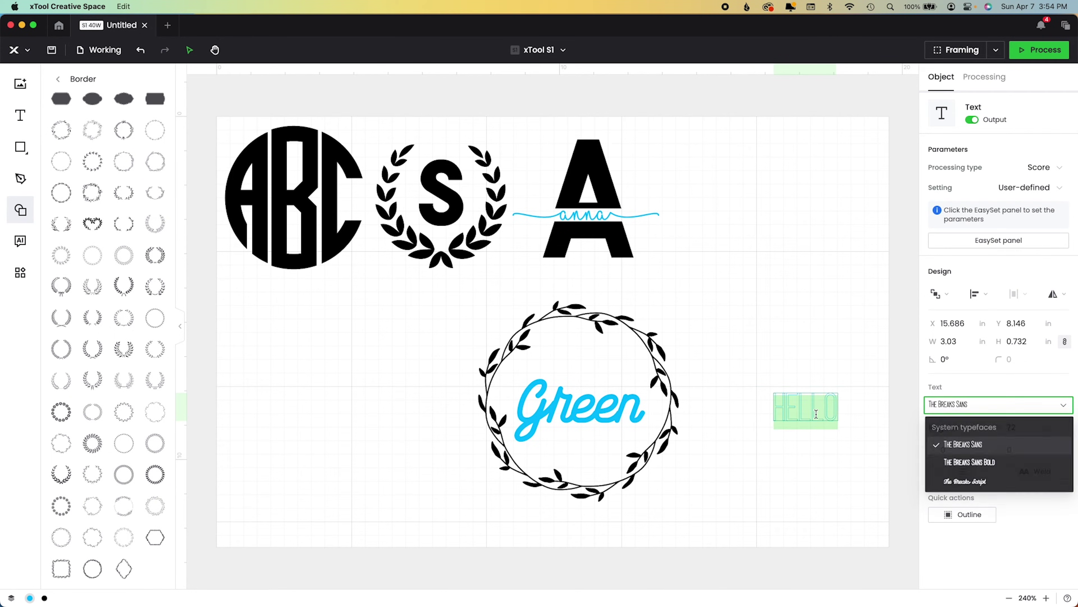
type("THE")
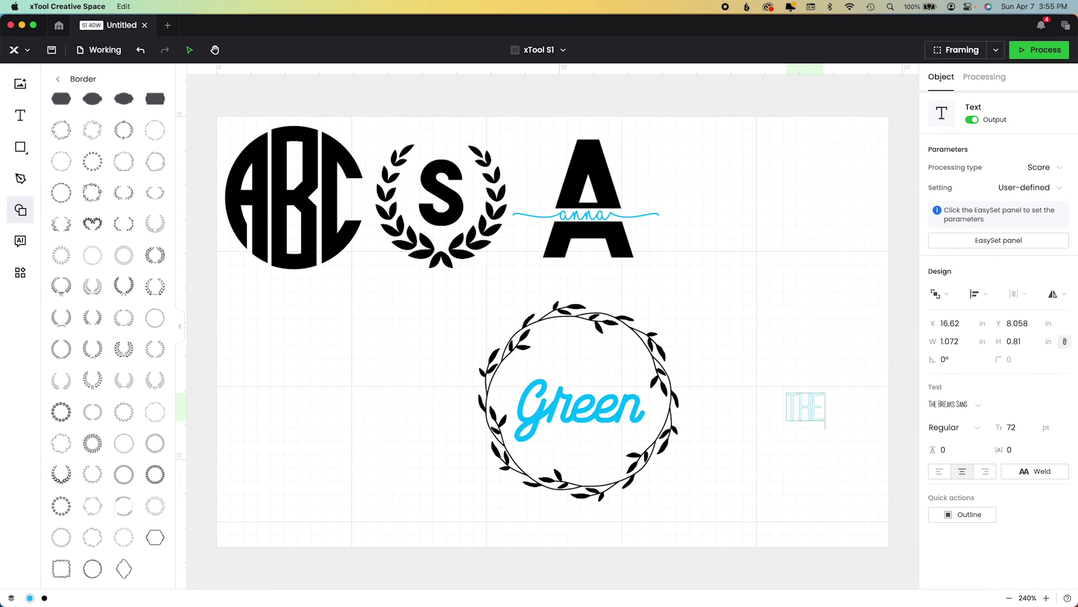
- Set the processing type of the text THE to Engrave
left_click(808, 453)
left_click(1041, 167)
left_click(1018, 207)
left_click(822, 417)
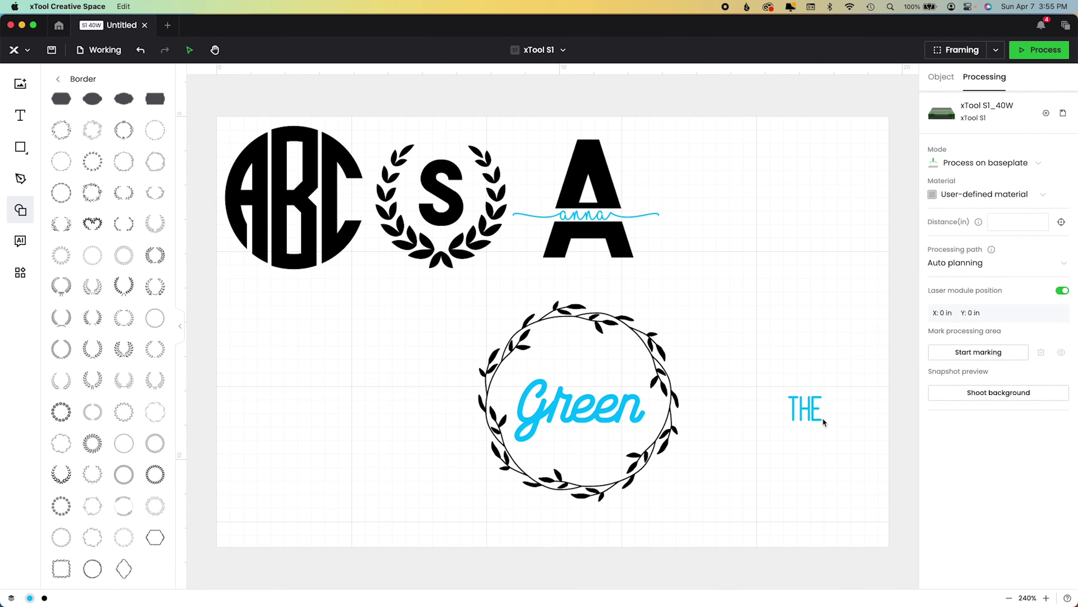
- Place THE above the start of the surname and a copy reading FAMILY beneath the surname's end
left_click(842, 419)
left_click_drag(817, 417, 741, 387)
double_click(739, 387)
type("FAMILY")
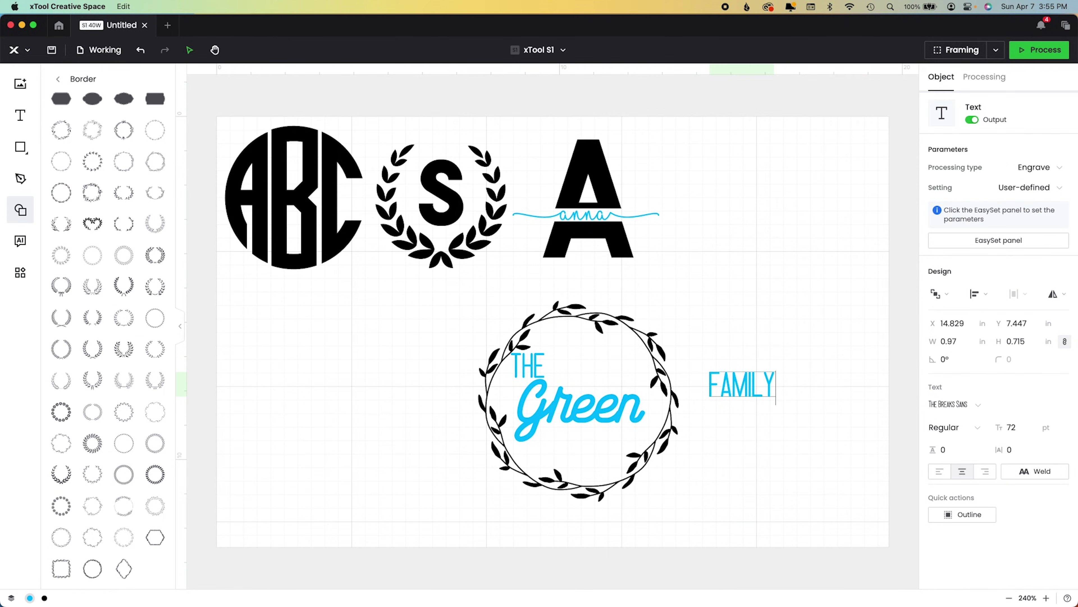
key("Escape")
left_click_drag(747, 387, 605, 417)
- Align the surname and the wreath to their horizontal center
left_click(604, 417)
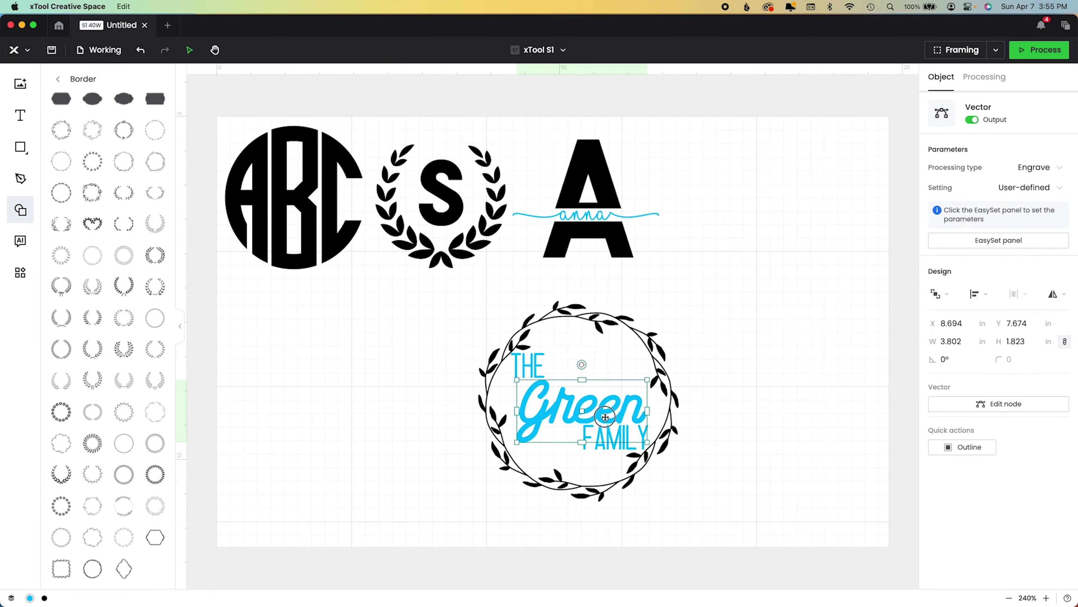
left_click(675, 395, "shift")
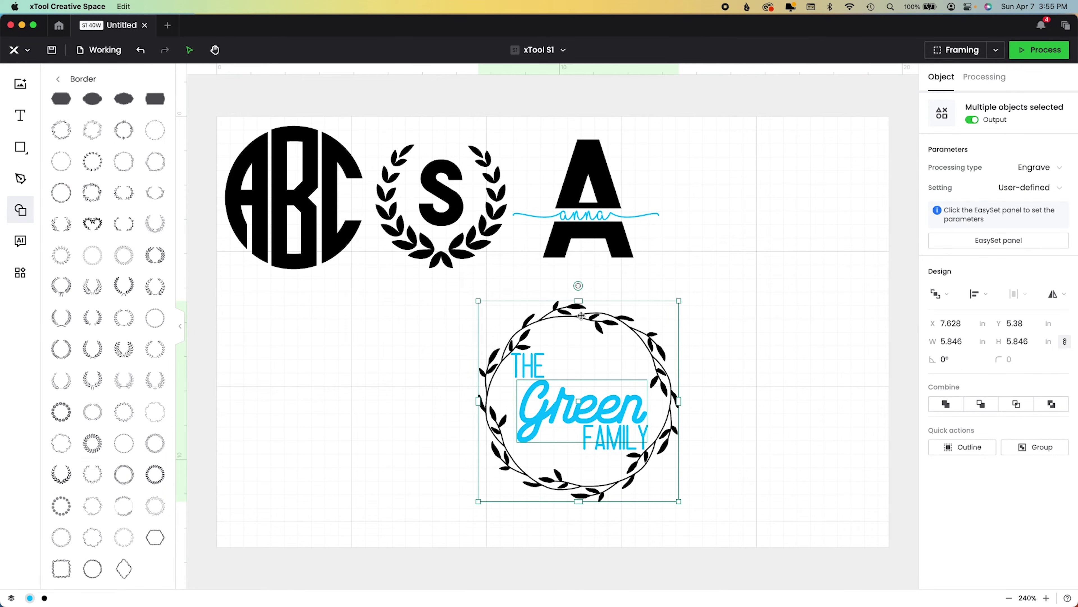
left_click(976, 294)
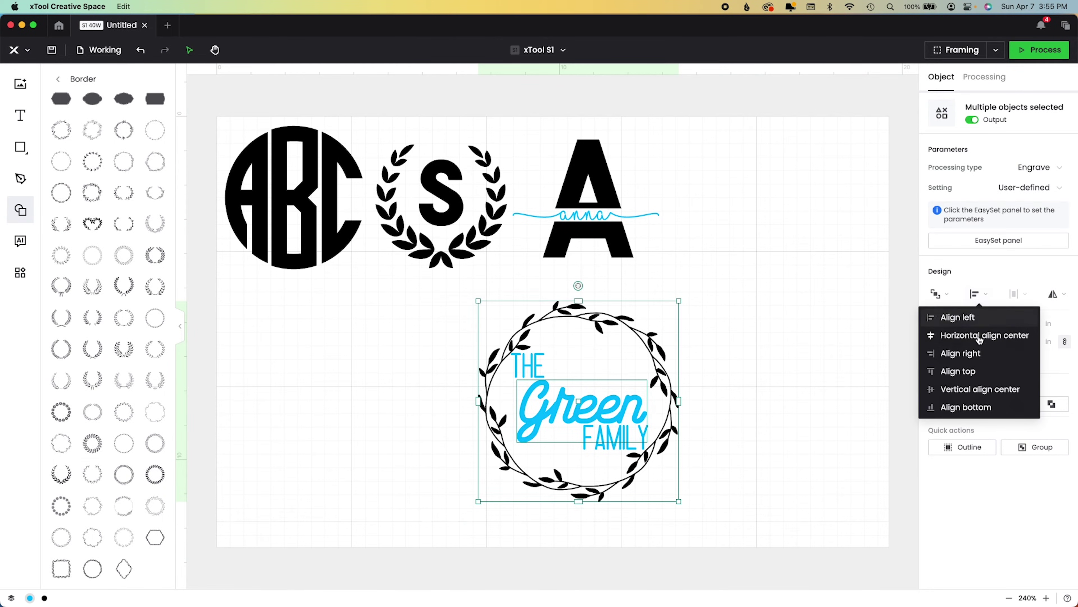
left_click(978, 339)
left_click(809, 393)
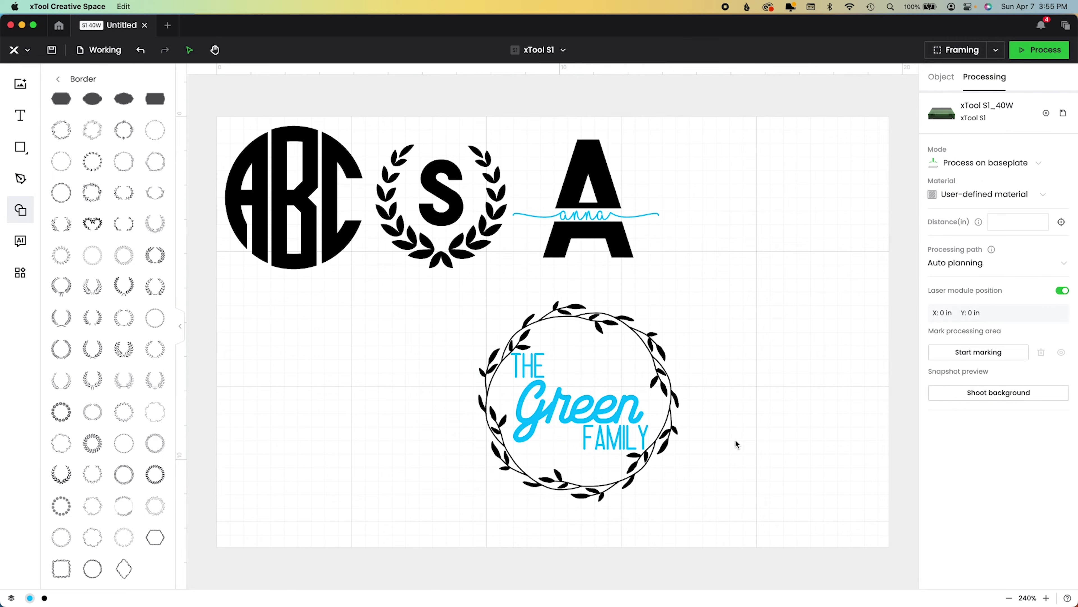
- Shift THE slightly so that it lines up with the start of the surname
left_click(538, 372)
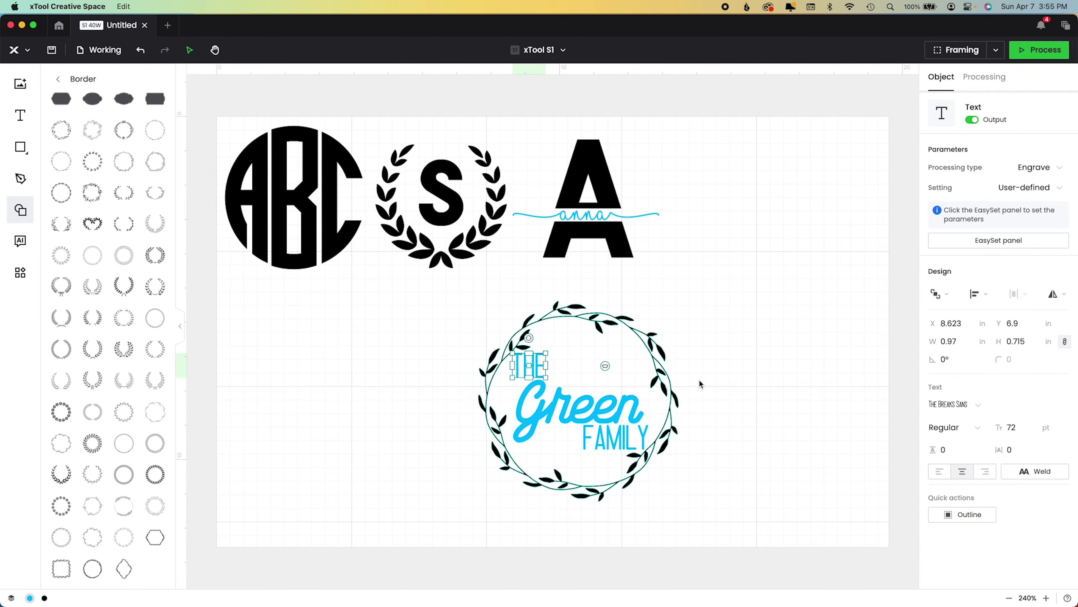
left_click(695, 358)
left_click(412, 345)
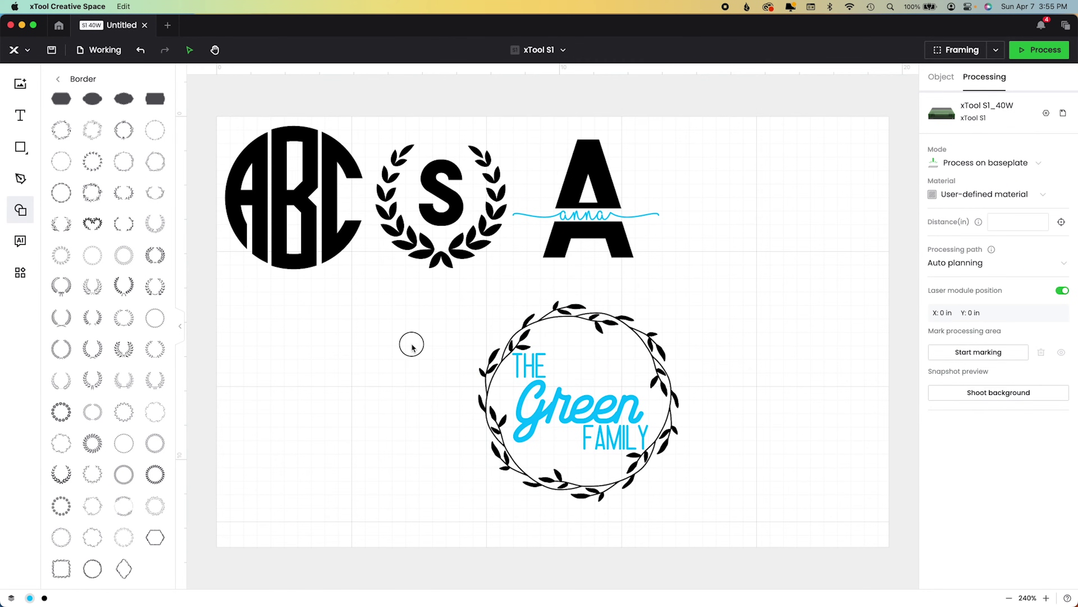
- Group the wreath with the three words, shrink the group and place it to the right of the split A
left_click(536, 366)
left_click(556, 402, "shift")
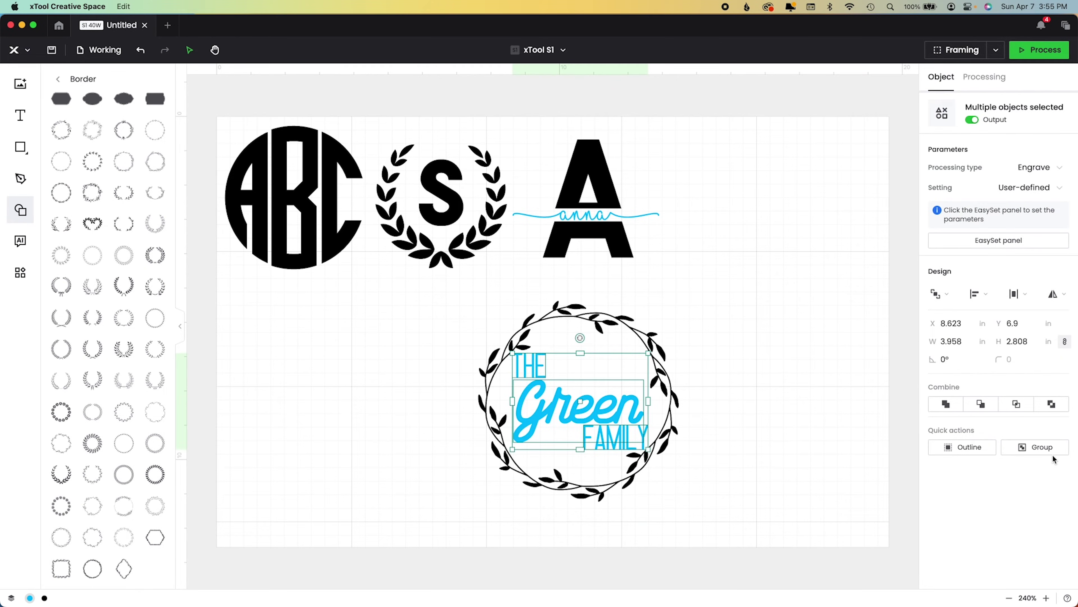
left_click(492, 377, "shift")
left_click(1035, 447)
left_click_drag(664, 491, 828, 272)
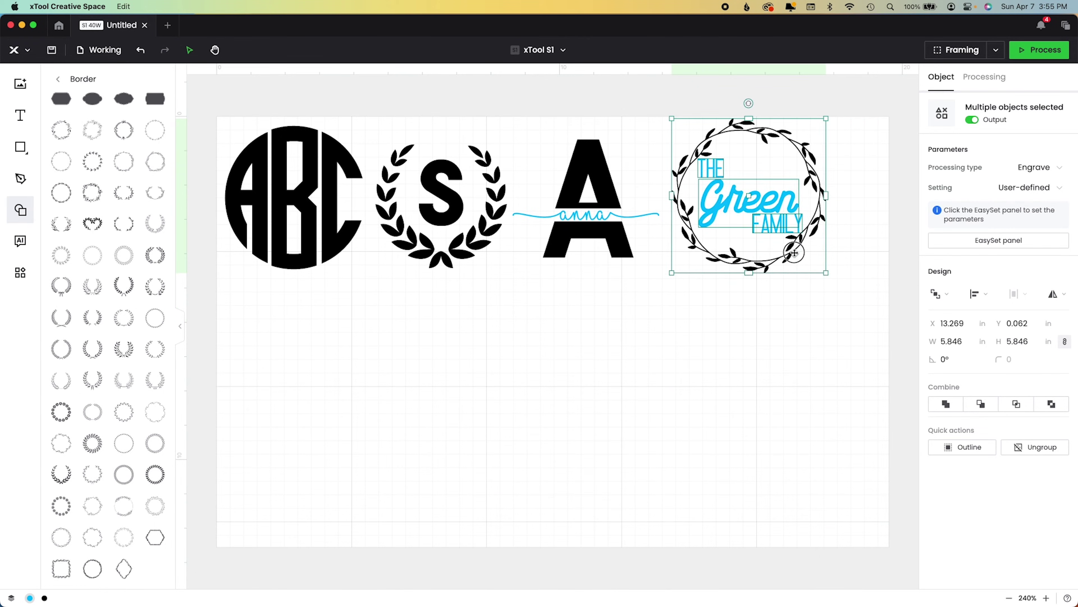
- Add a text in the empty area below the finished designs and set its font to Amastery Script
left_click(100, 49)
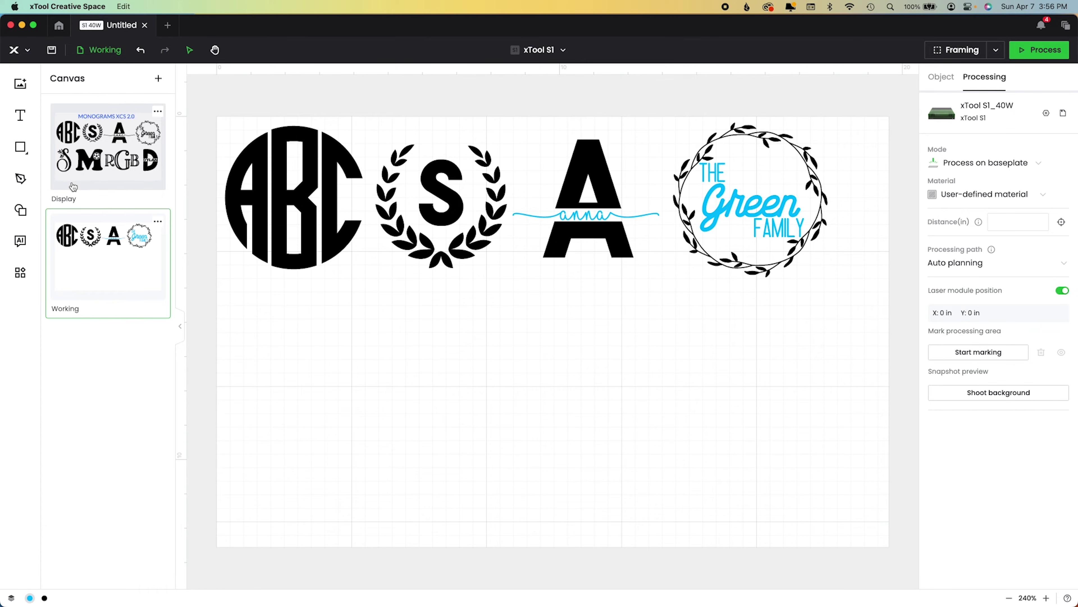
key("t")
left_click(428, 388)
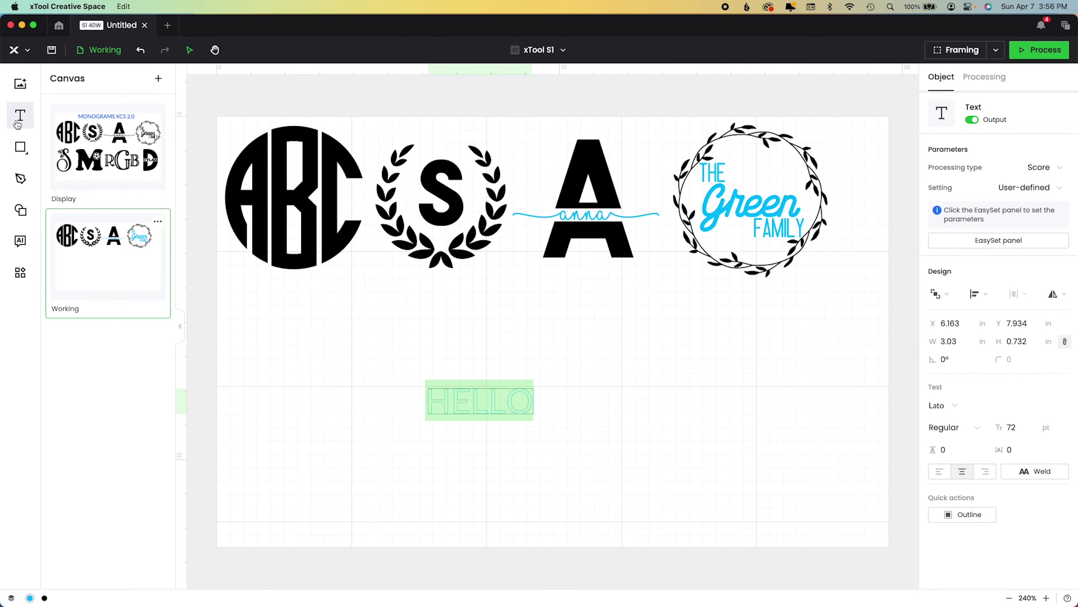
left_click(975, 407)
type("am")
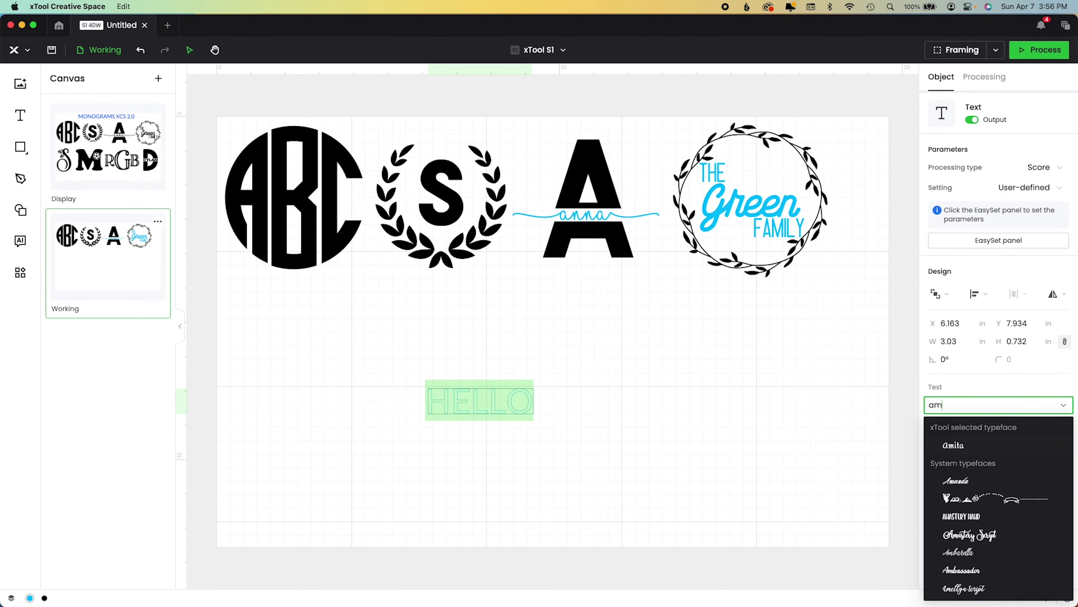
type("a")
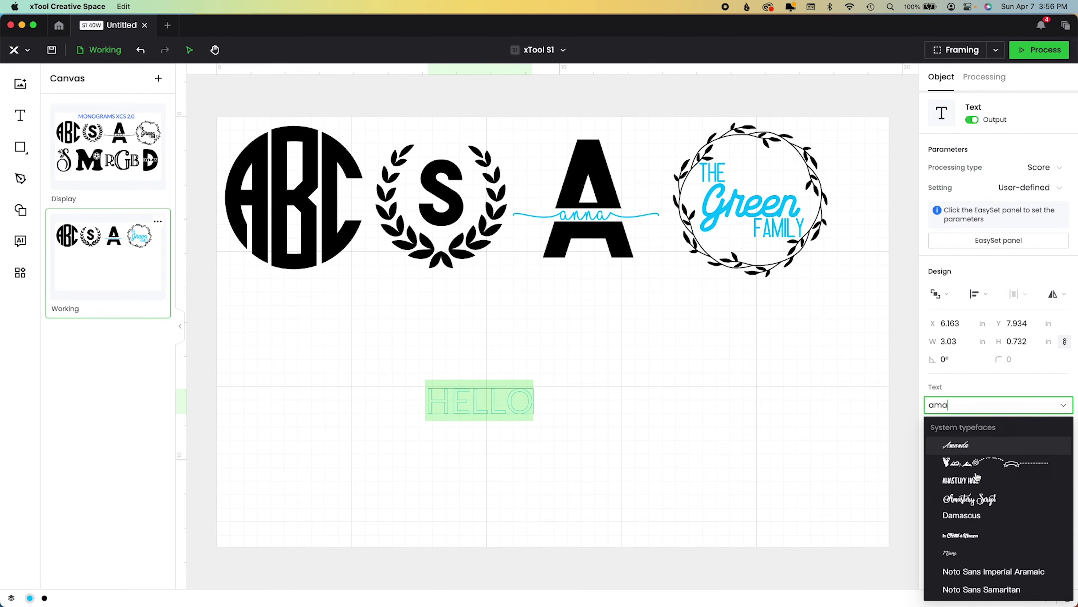
left_click(970, 499)
- Change the text to a single S, enlarge it to about 2.79 by 4.52 in and place it below the laurel S
double_click(489, 403)
key("Escape")
left_click_drag(496, 376, 561, 298)
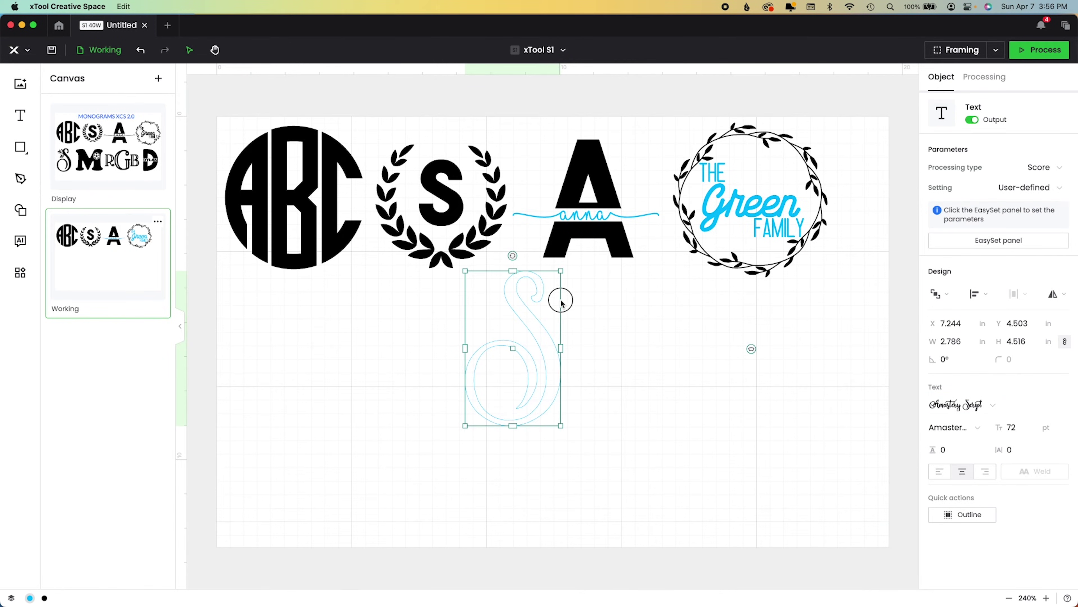
left_click_drag(530, 351, 458, 419)
- Set the processing type of the script S to Engrave
left_click(1039, 166)
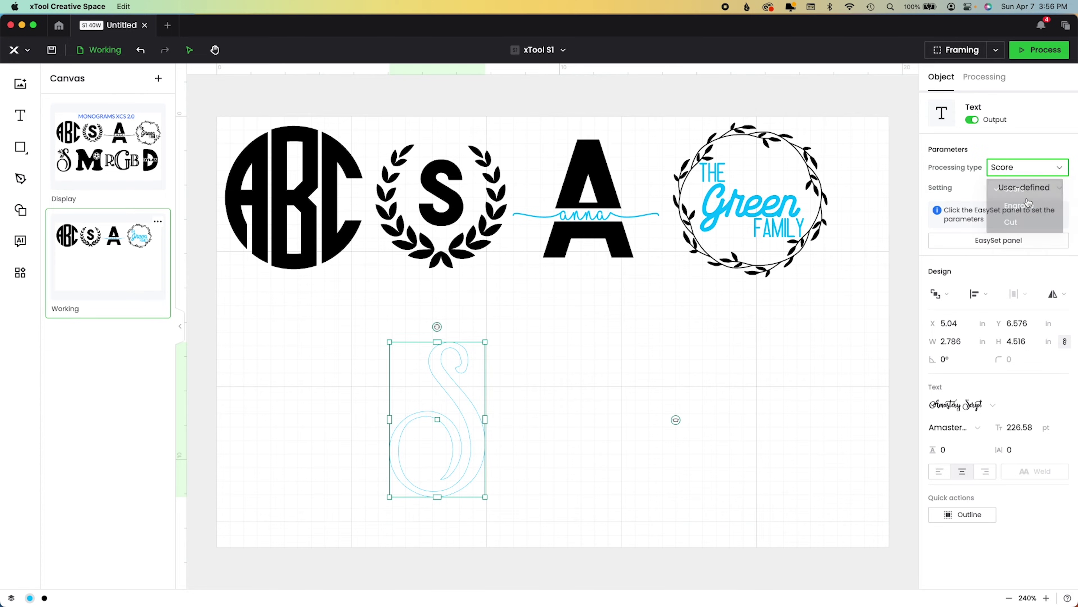
left_click(1023, 207)
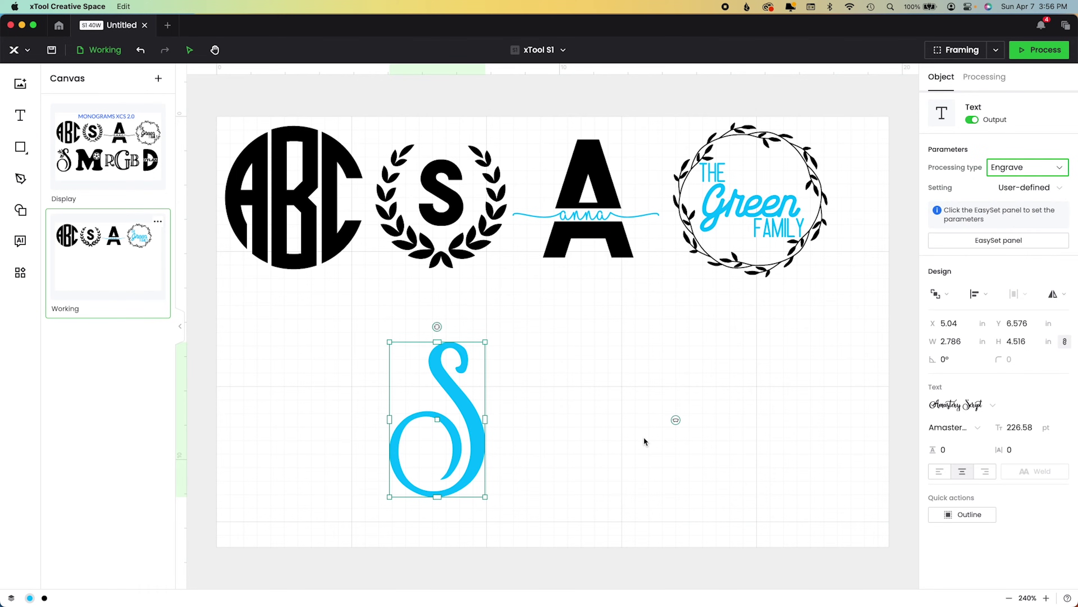
left_click(616, 446)
- Insert the upright leafy branch from the Plant shapes and place it on the empty area to the right of the script S
left_click(17, 212)
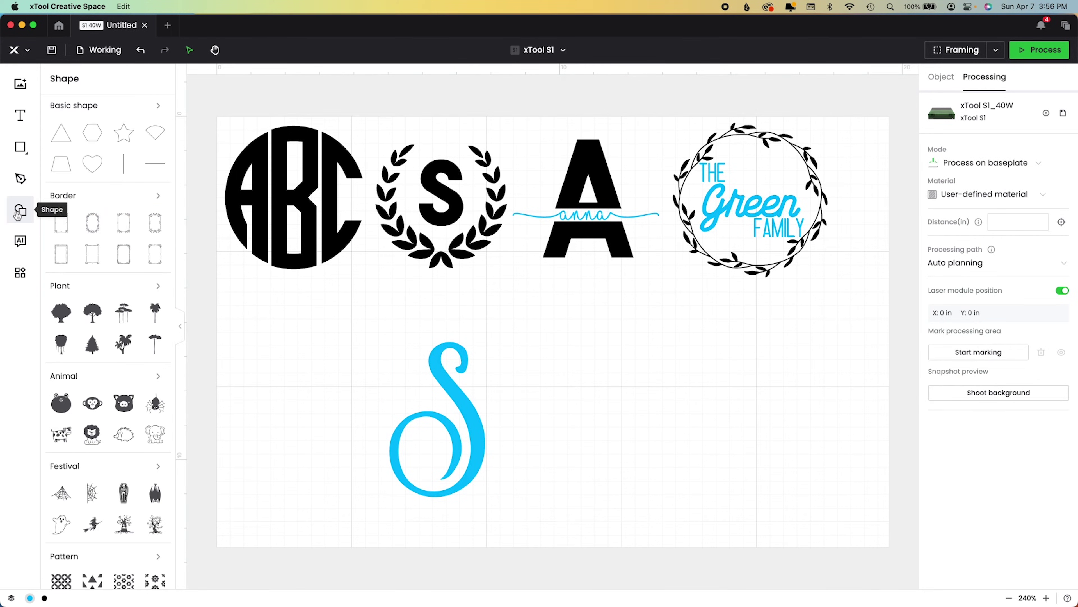
left_click(158, 286)
scroll(164, 353, "down", 5)
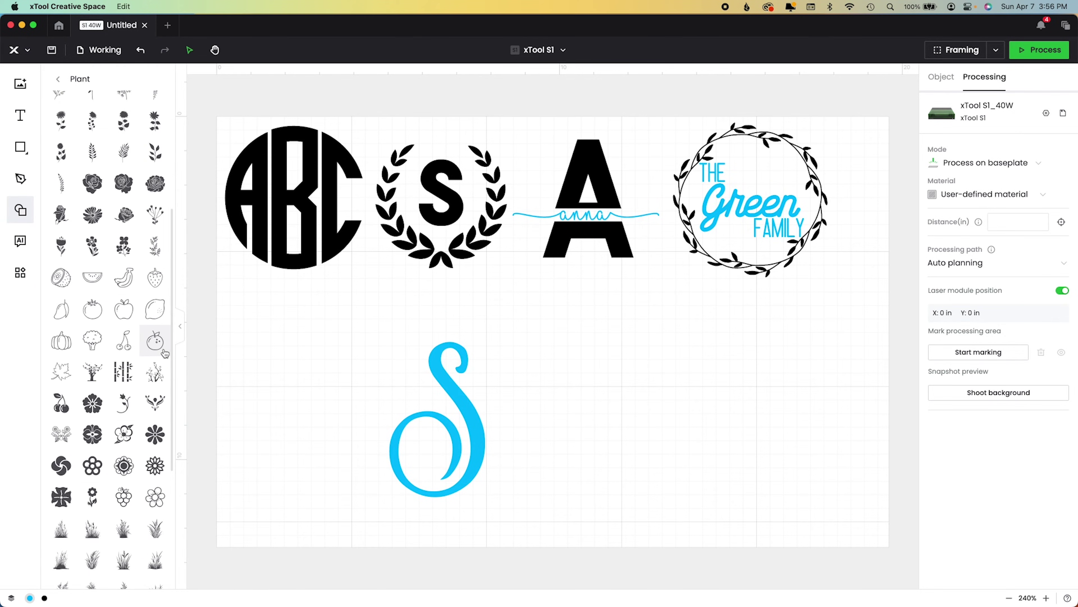
scroll(164, 354, "down", 5)
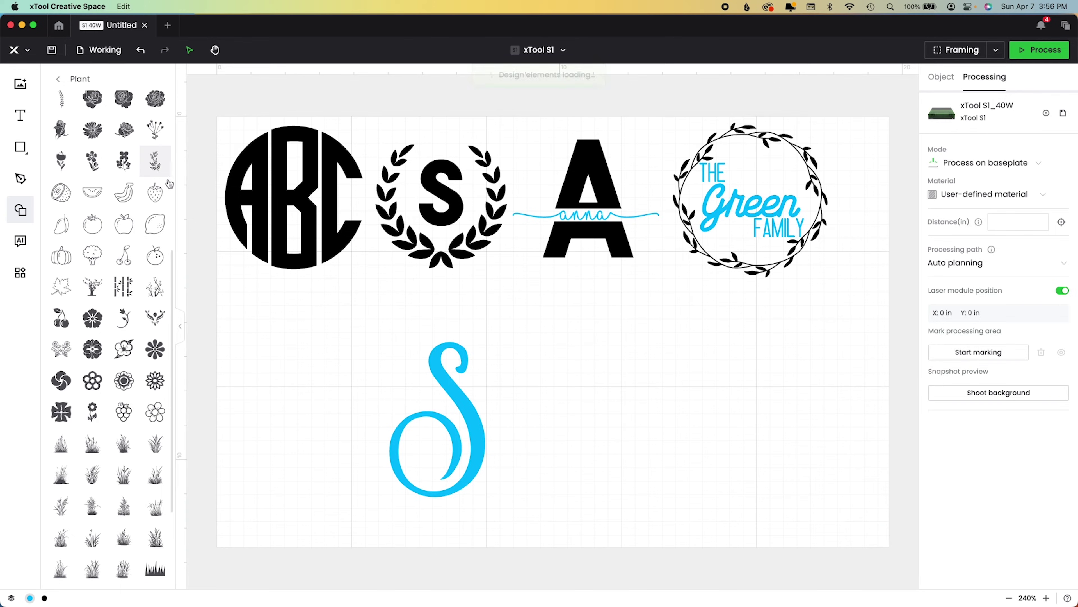
left_click(155, 160)
left_click_drag(550, 208, 578, 412)
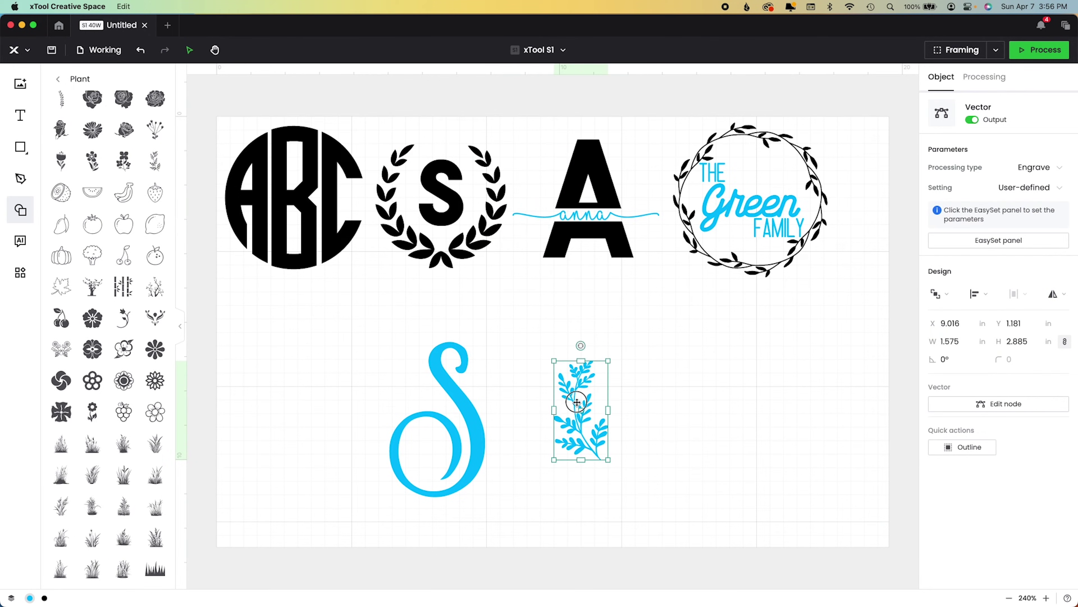
left_click_drag(598, 435, 575, 421)
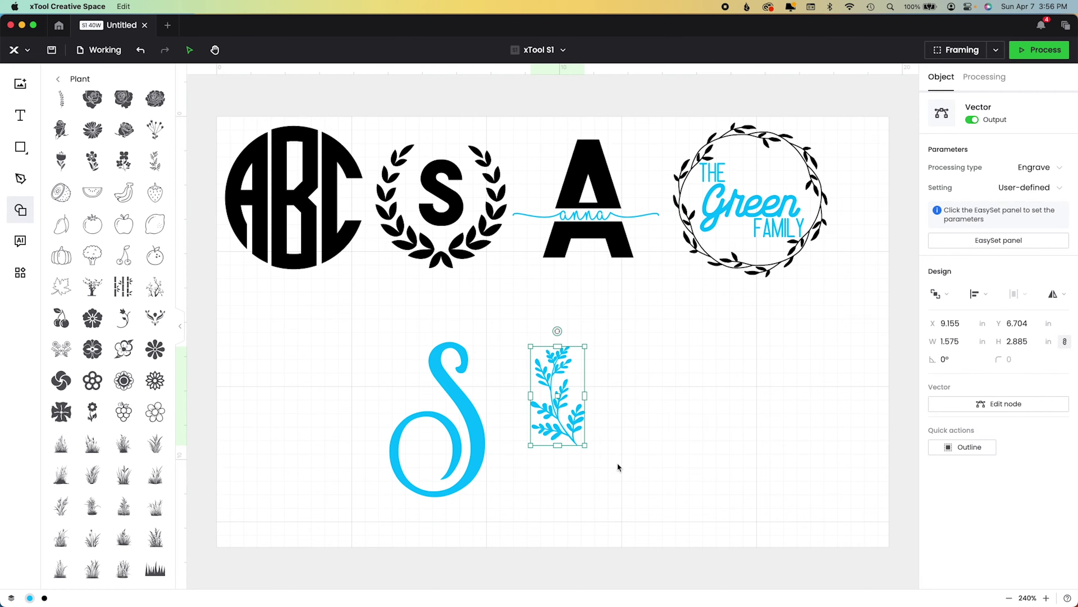
- Reflect the branch horizontally, rotate it until it lies nearly flat and place it well to the right of the script S
left_click(1052, 294)
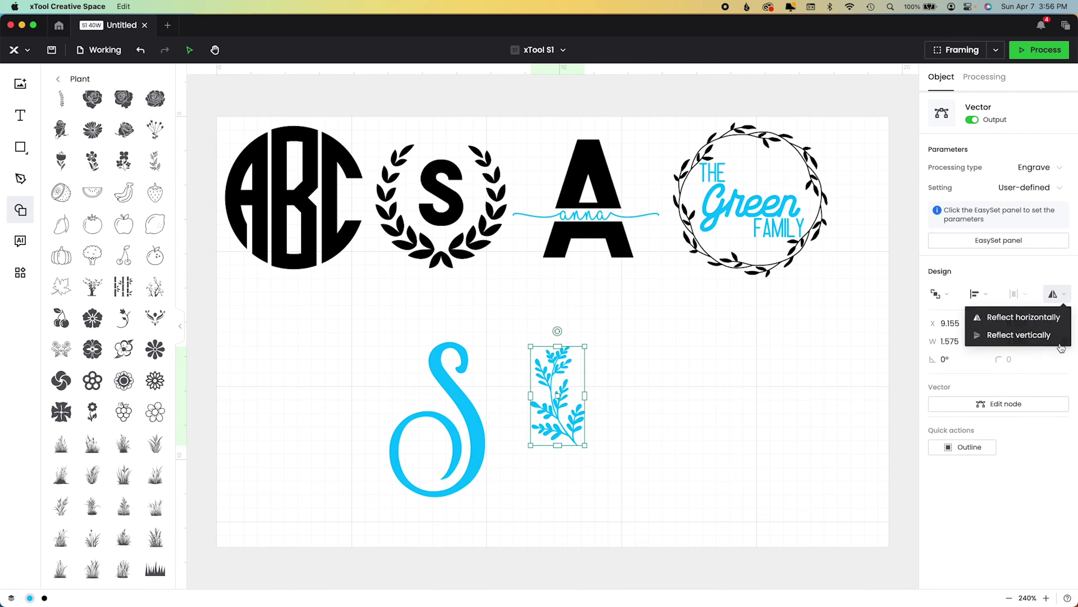
left_click(1044, 316)
left_click_drag(559, 331, 399, 381)
left_click_drag(600, 389, 473, 406)
left_click_drag(488, 398, 684, 404)
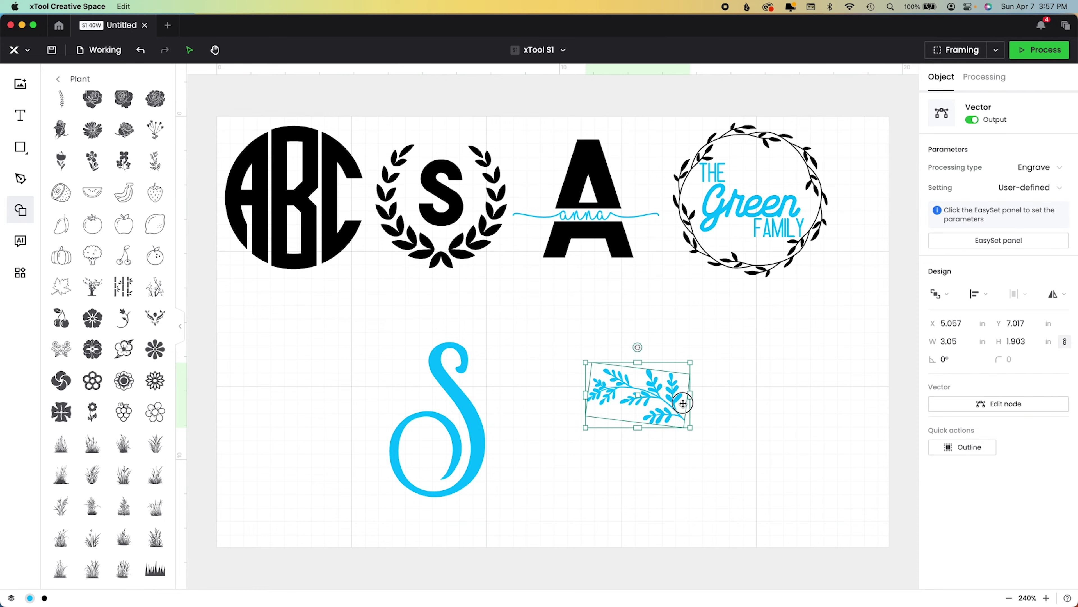
- Draw a rectangle about 3.1 in tall over the stem end of the branch and subtract it from the branch
mouse_move(31, 161)
left_click(77, 161)
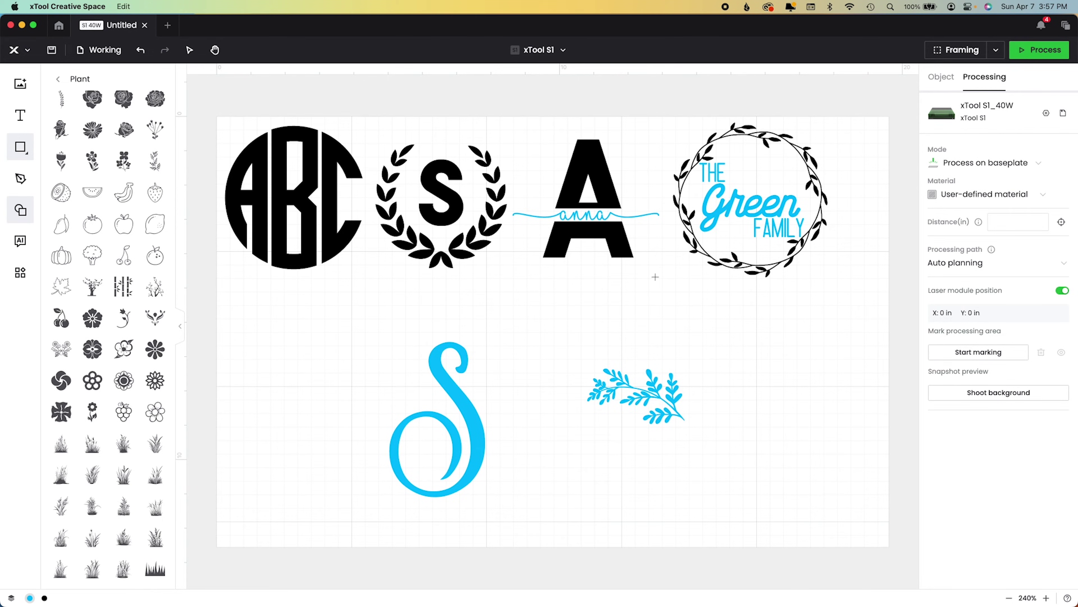
left_click_drag(671, 342, 730, 449)
left_click(663, 400, "shift")
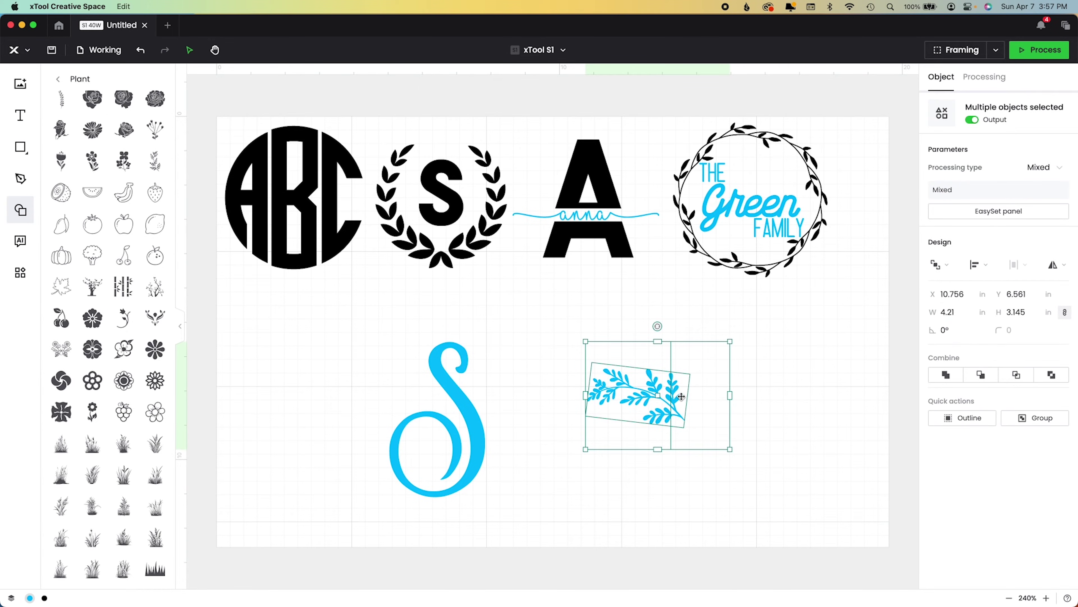
left_click(980, 375)
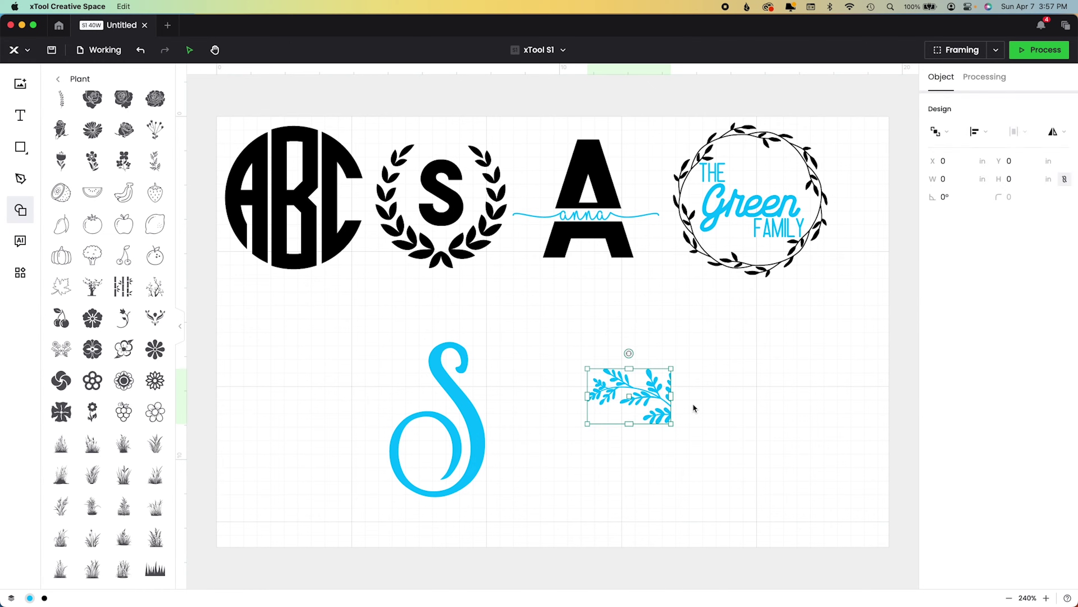
left_click(998, 409)
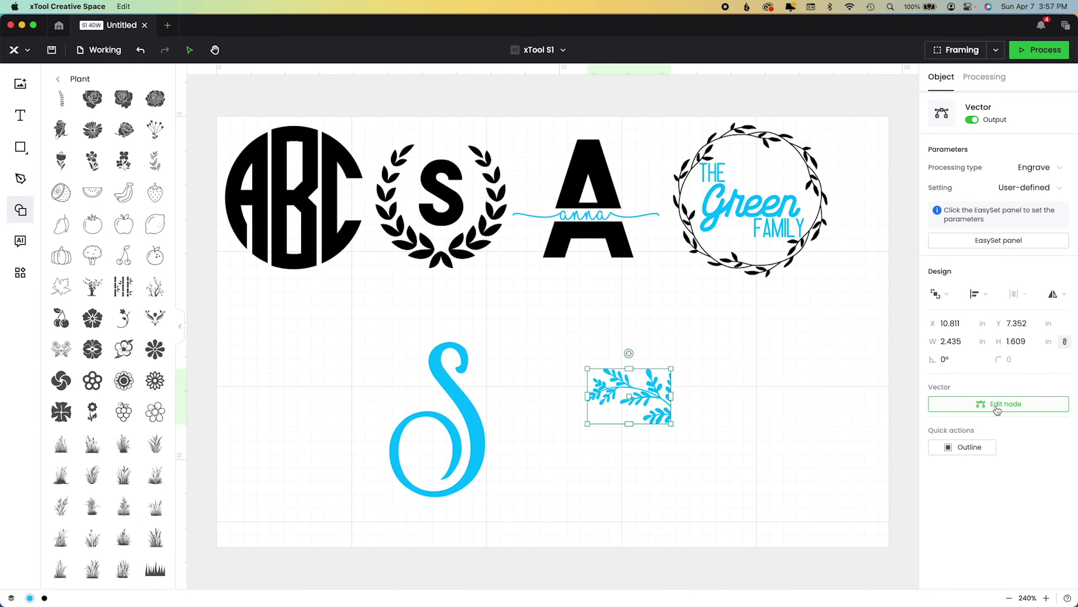
left_click(997, 409)
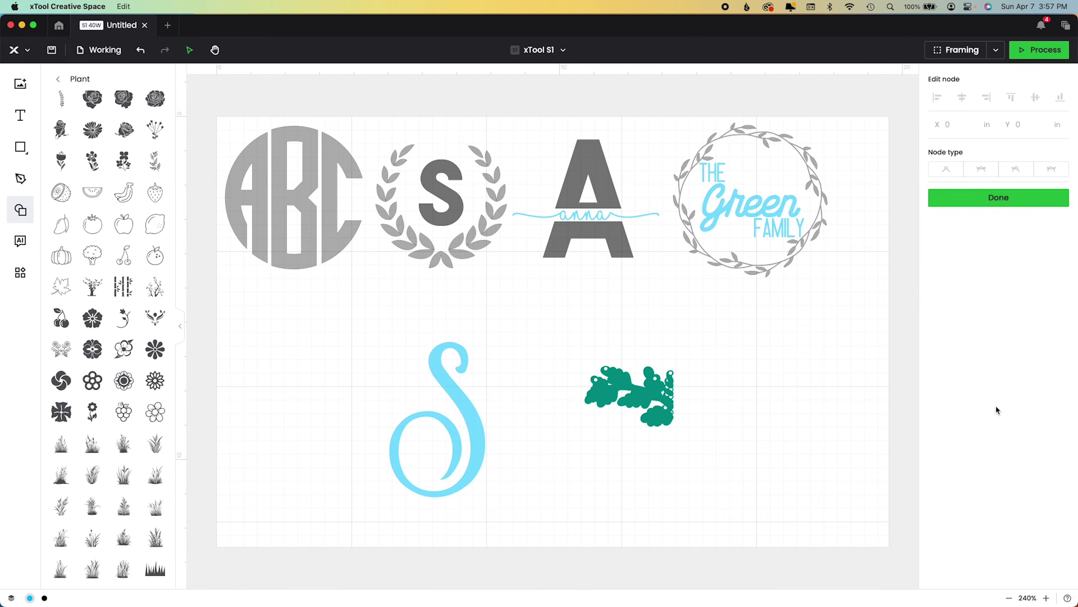
scroll(666, 422, "up", 5)
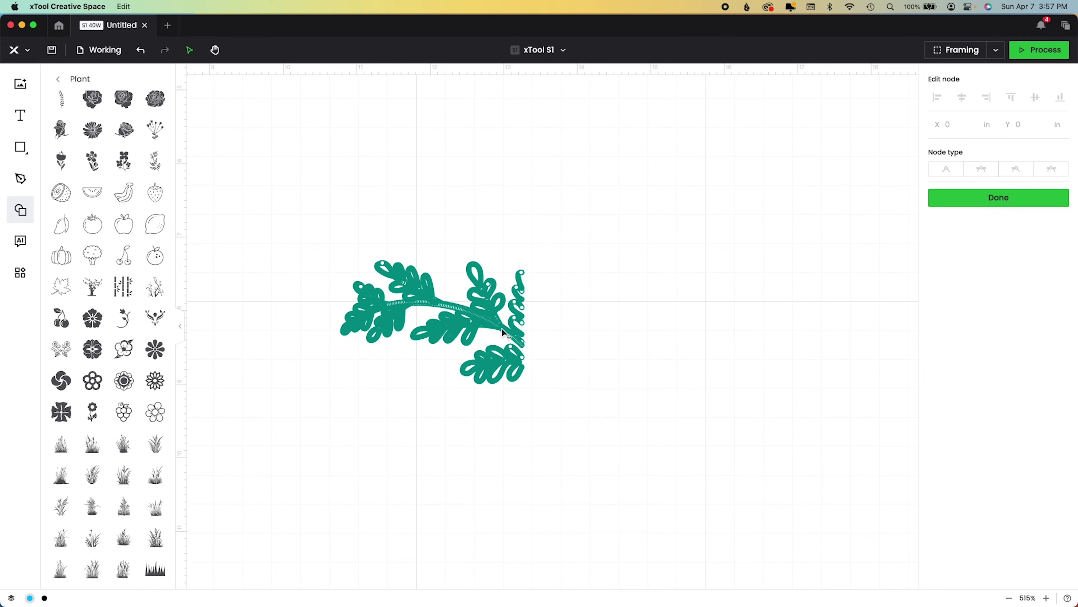
left_click(1009, 196)
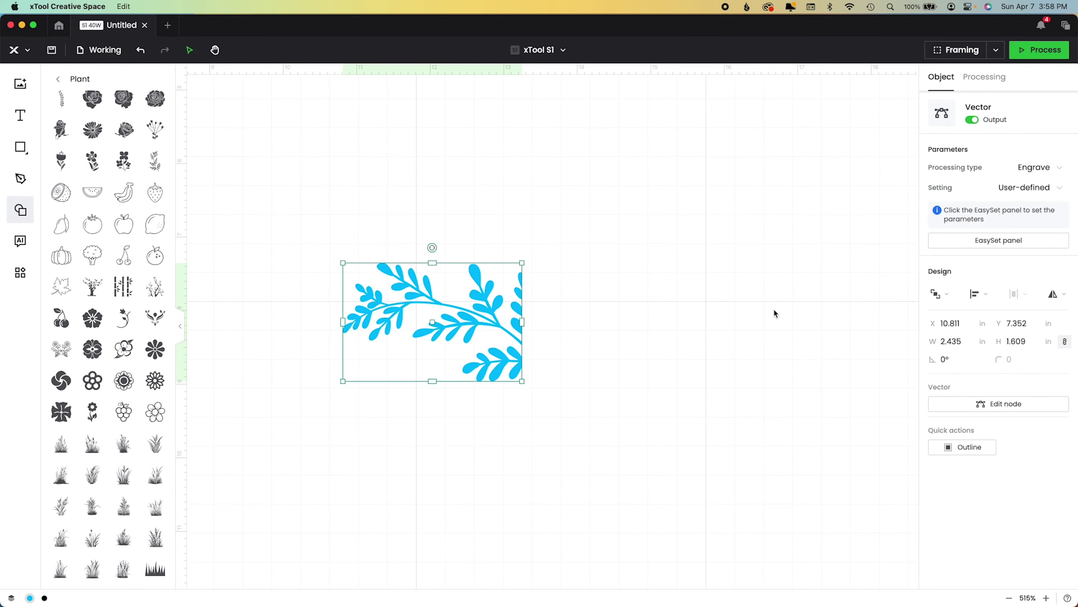
- Draw a rectangle about 2.5 in tall over the stem half of the trimmed branch and subtract it, keeping only the tip
mouse_move(26, 145)
left_click(76, 161)
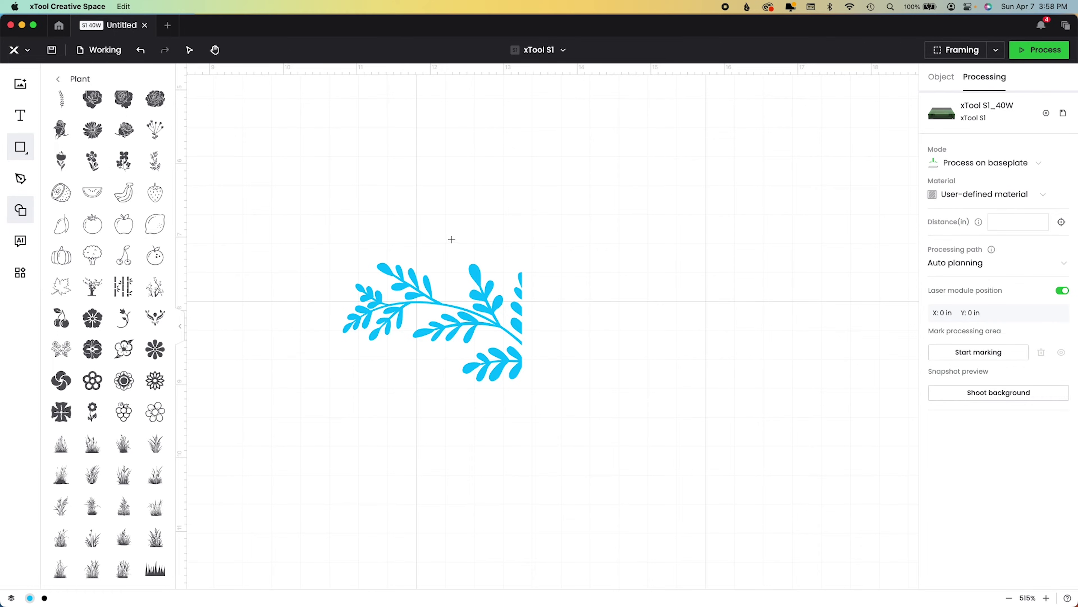
left_click_drag(452, 239, 588, 427)
left_click(478, 302, "shift")
left_click(998, 376)
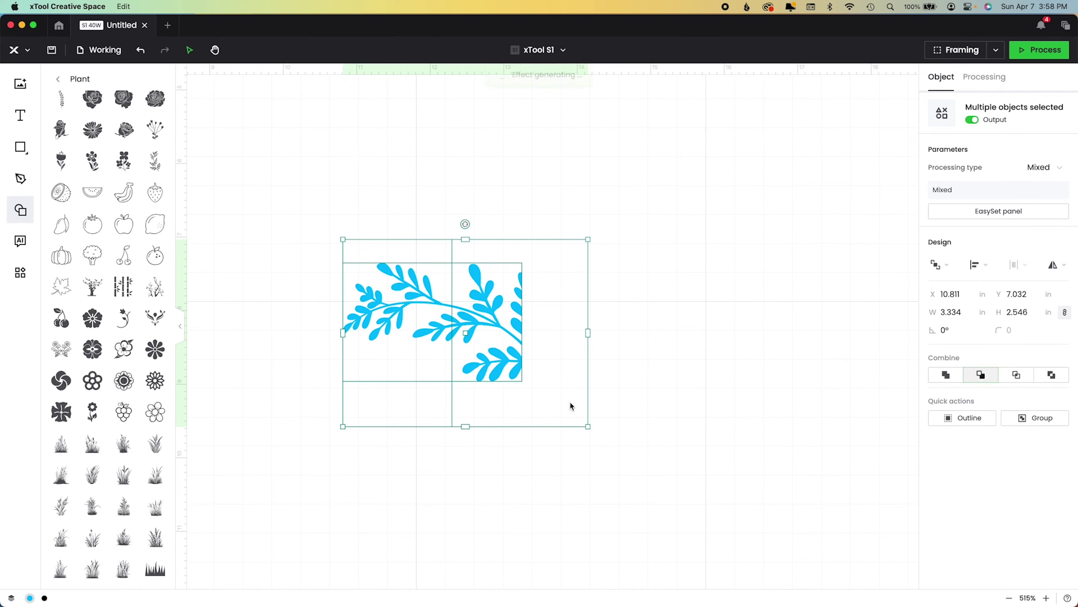
- Cut the loose leaves below the stem off the branch by subtracting a small rectangle drawn over them
left_click(24, 148)
left_click_drag(410, 311, 464, 349)
left_click(418, 287, "shift")
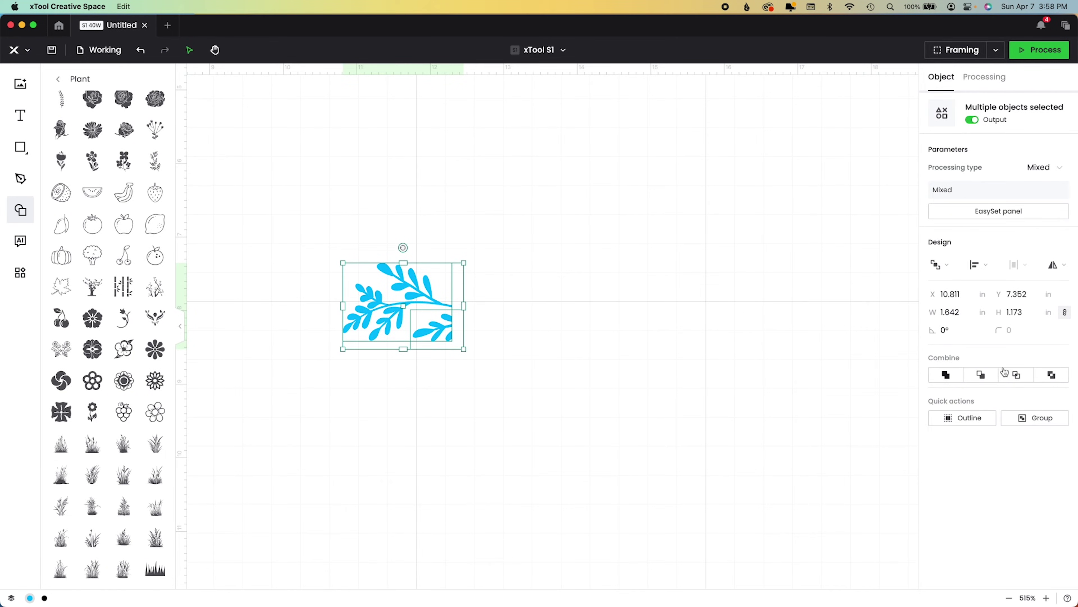
left_click(979, 375)
left_click(506, 371)
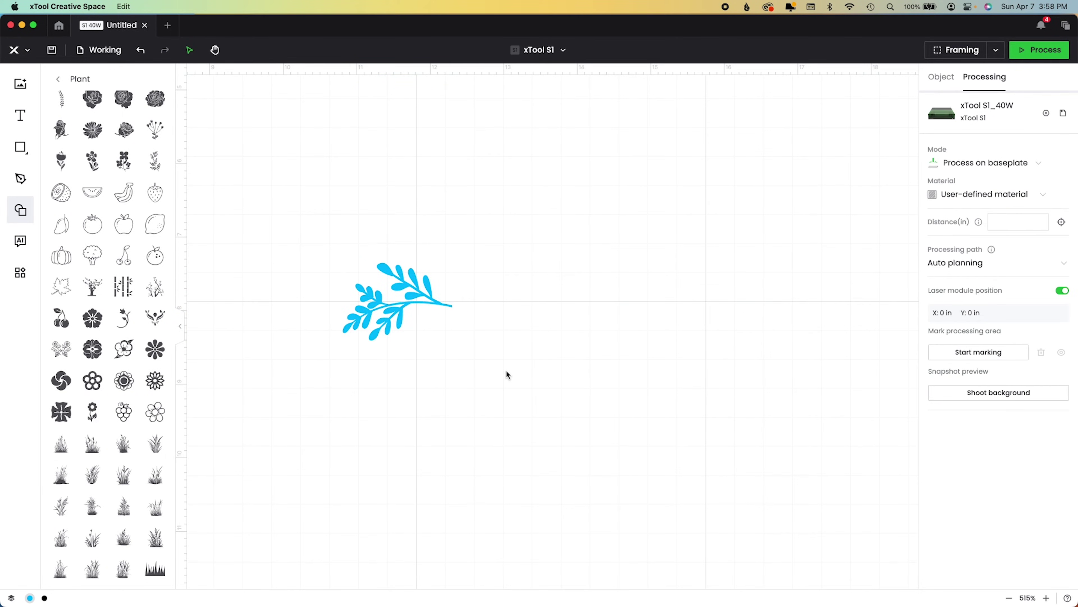
key("super+0")
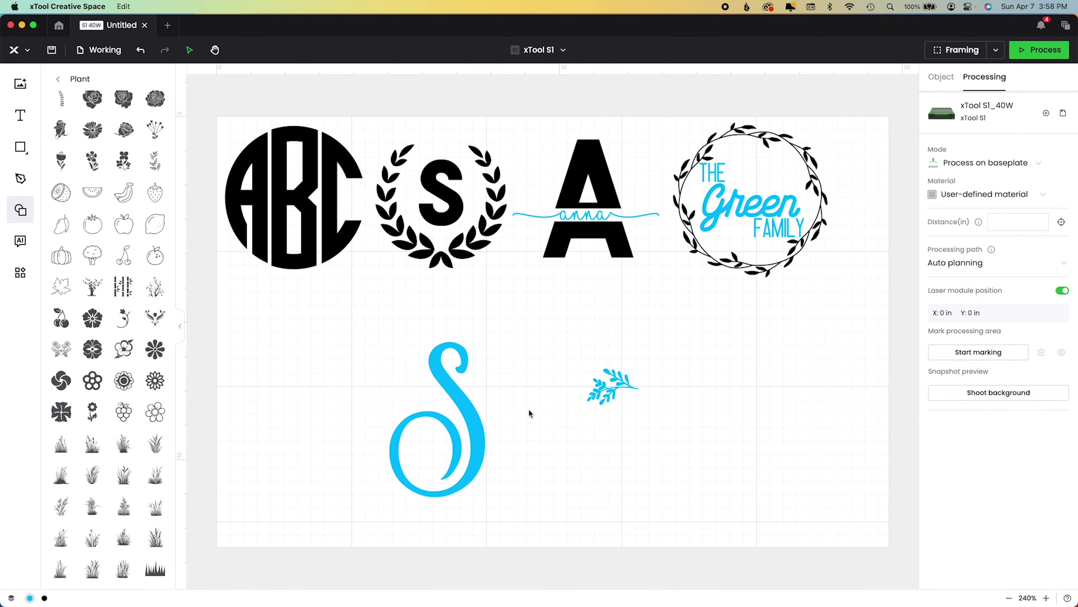
- Attach the trimmed branch to the upper curve of the script S and place a second, rotated copy just below it
left_click_drag(612, 384, 431, 376)
mouse_move(432, 338)
left_mouse_down()
mouse_move(410, 332)
mouse_move(426, 336)
left_mouse_up()
left_click_drag(445, 396, 443, 393)
left_click(594, 403)
left_click(482, 420)
left_click(551, 410)
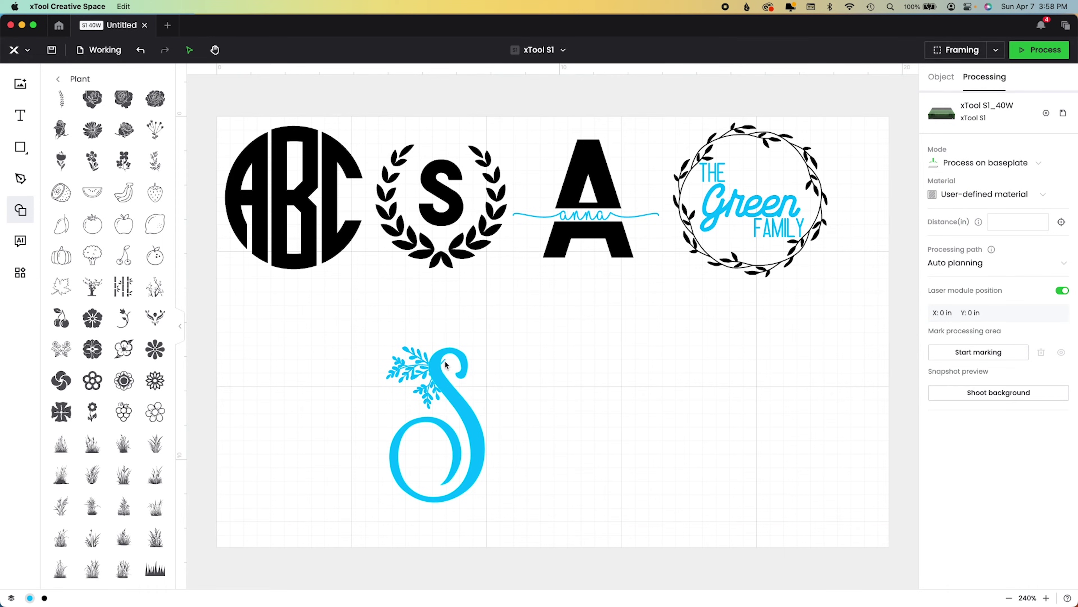
- Lock the script S in the object list
left_click(465, 405)
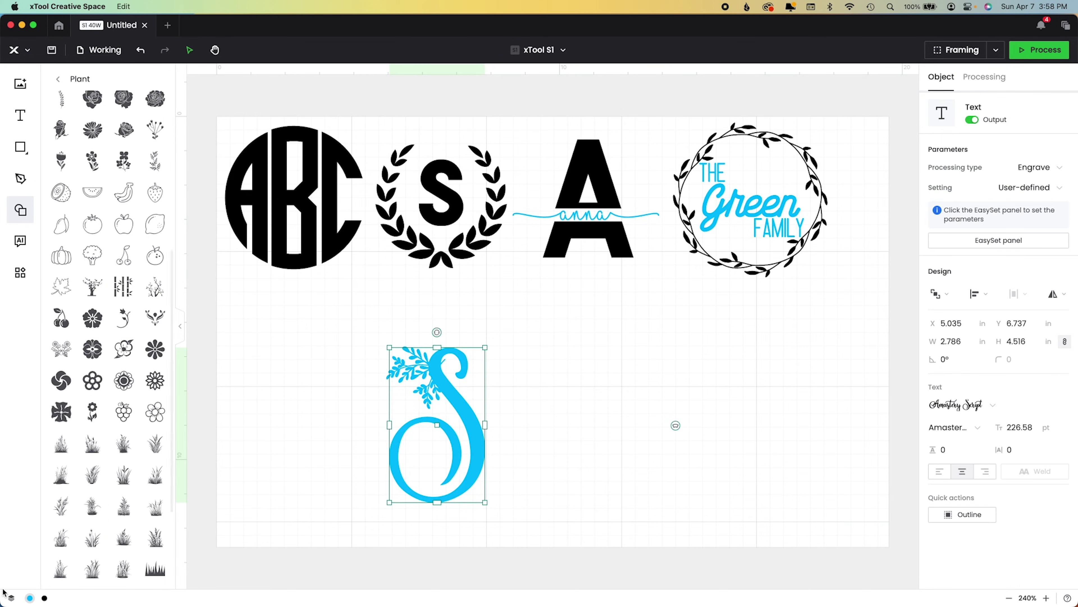
left_click(11, 598)
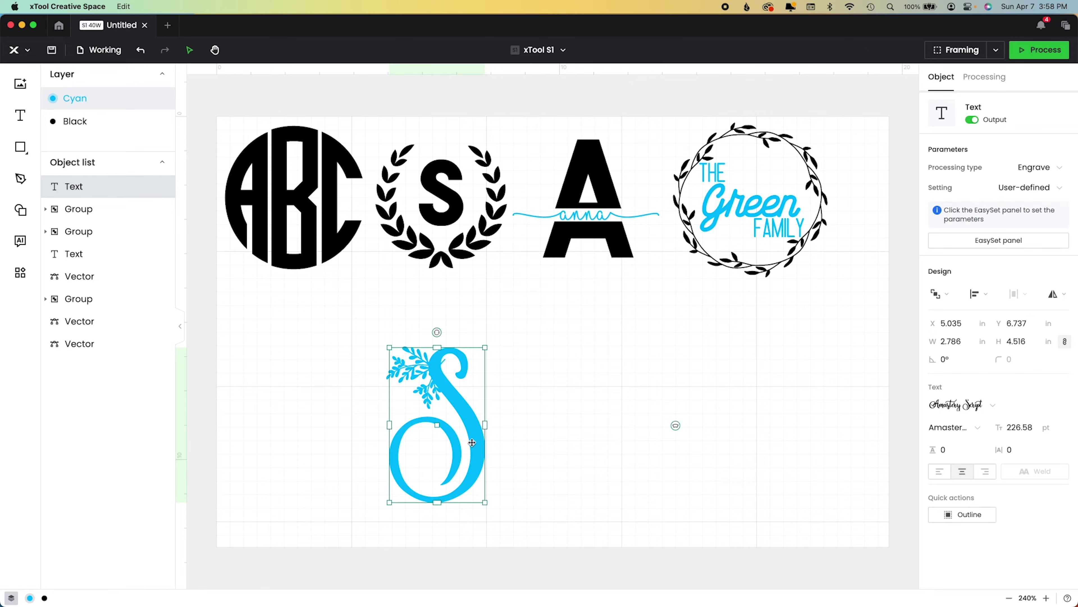
left_click(146, 188)
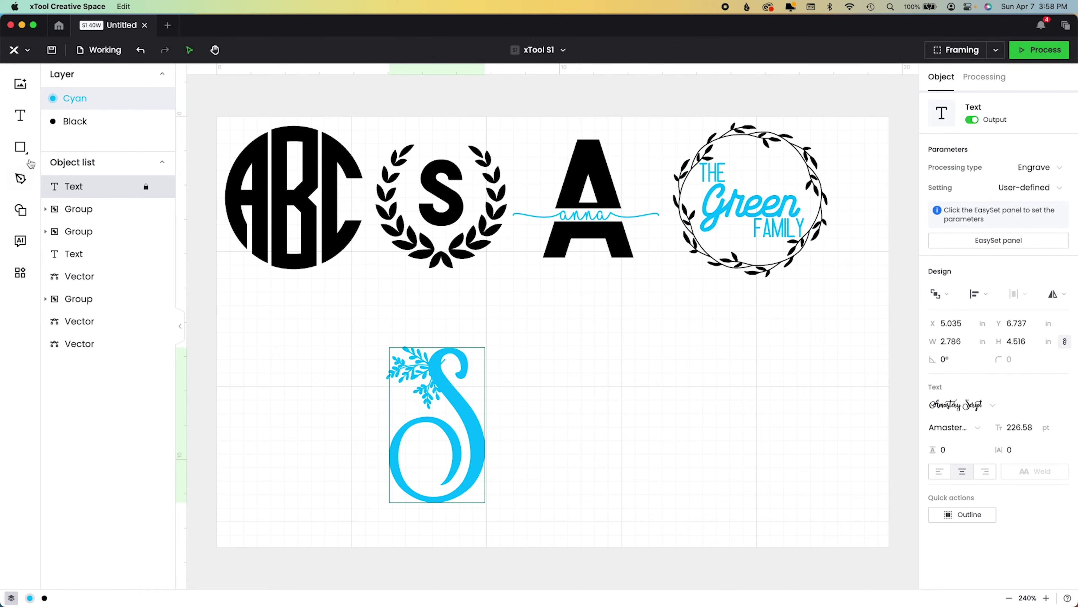
- Subtract an engraved rectangle of about 1.02 by 1.54 in, drawn over the S's upper loop, from the lower branch and unite both branches
left_click(20, 147)
left_click(75, 162)
left_click_drag(439, 332, 474, 382)
left_click(1028, 166)
left_click(1021, 208)
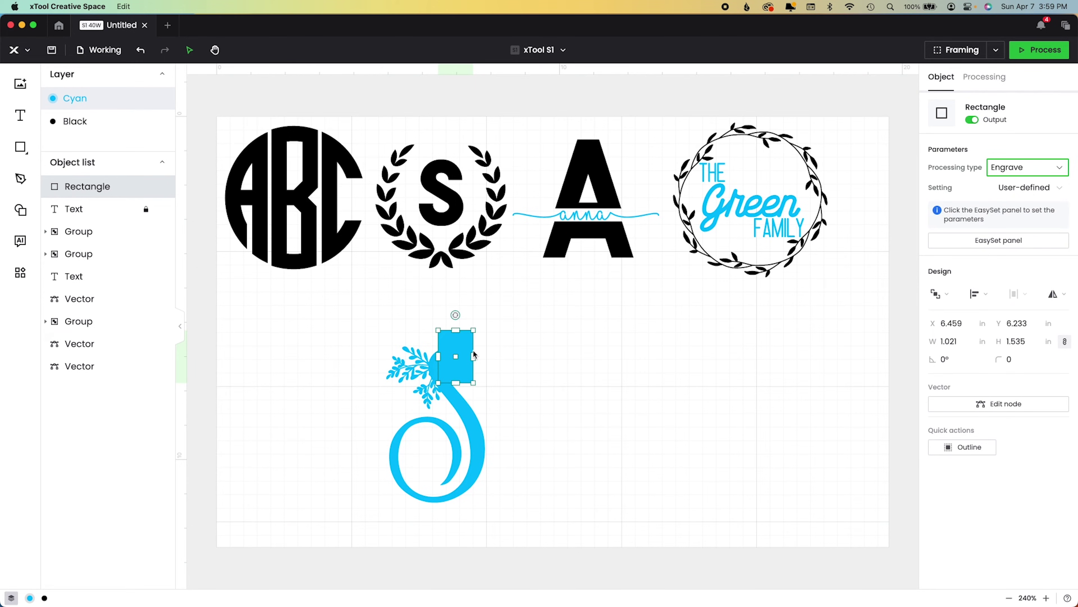
left_click(430, 394, "shift")
left_click(981, 404)
left_click_drag(357, 319, 497, 408)
left_click(953, 402)
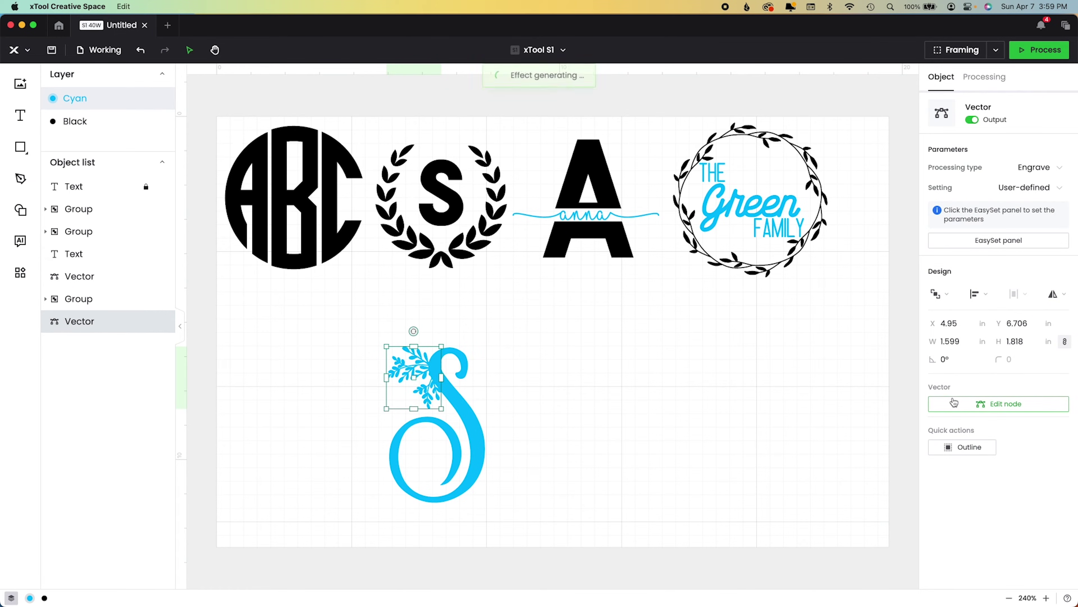
- Unlock the script S and unite it with the branches into one shape
right_click(475, 427)
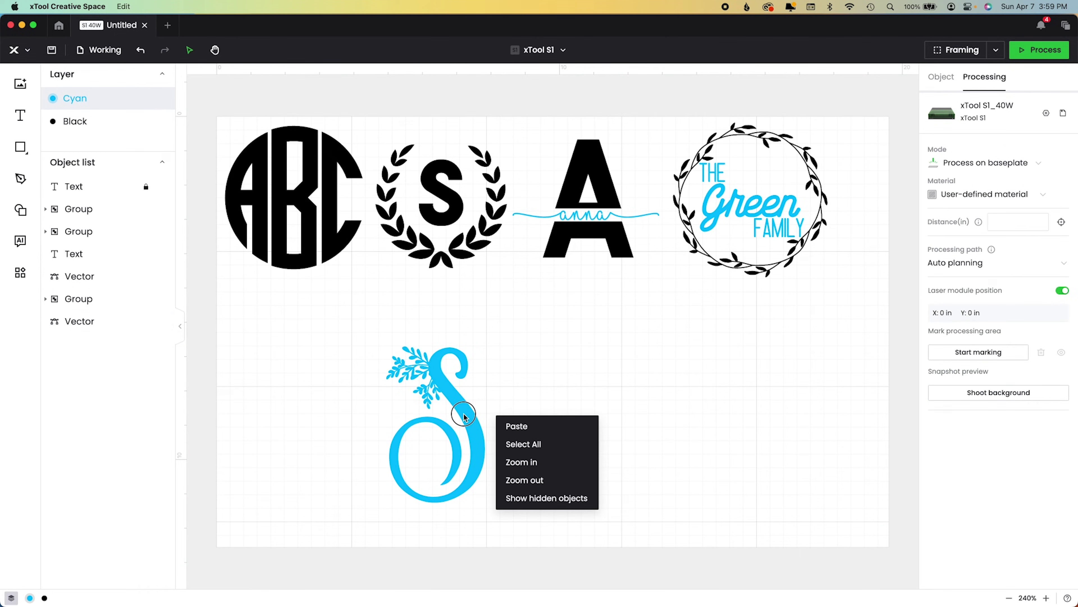
key("Escape")
left_click_drag(321, 346, 494, 508)
left_click(947, 405)
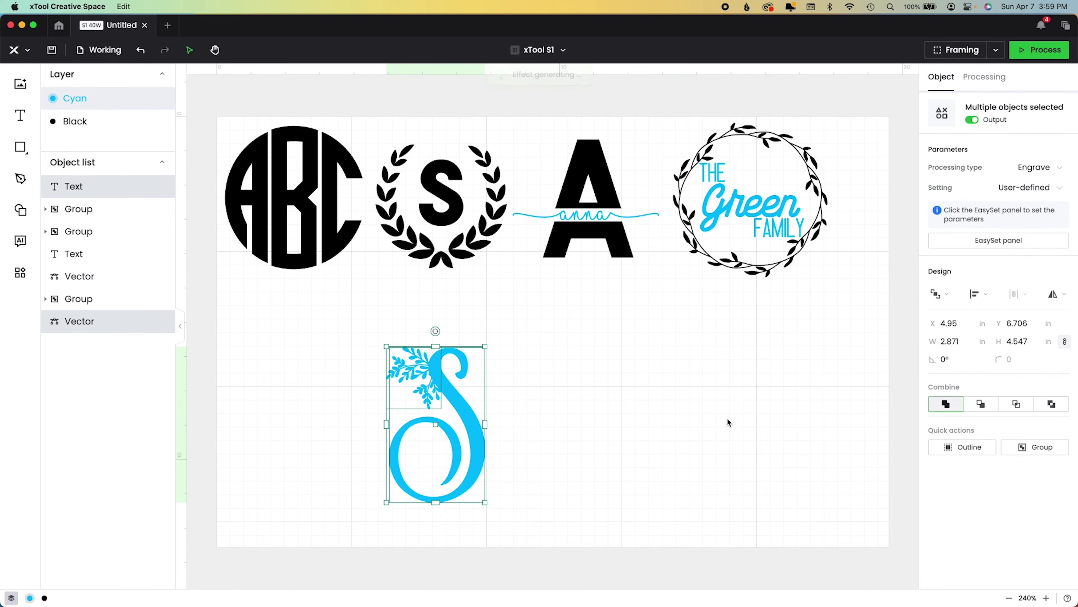
- Move the decorated S to the Black layer and place it below the circle ABC
right_click(472, 416)
left_click(584, 523)
left_click_drag(470, 456, 325, 409)
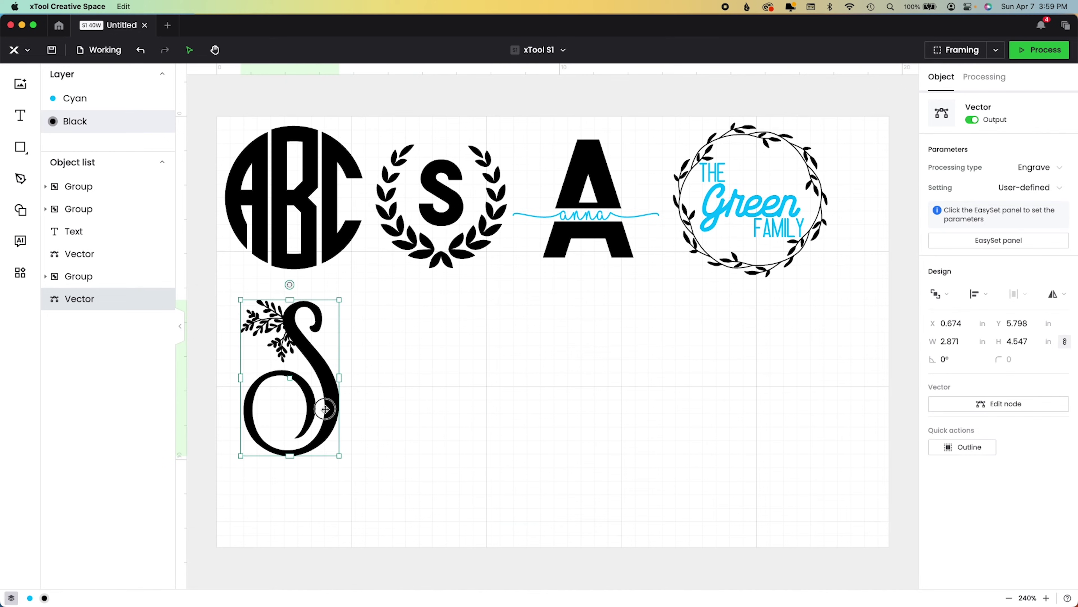
left_click(428, 426)
- Add a text to the right of the decorated S, set its font to Cooper Black and change it to M
left_click(106, 51)
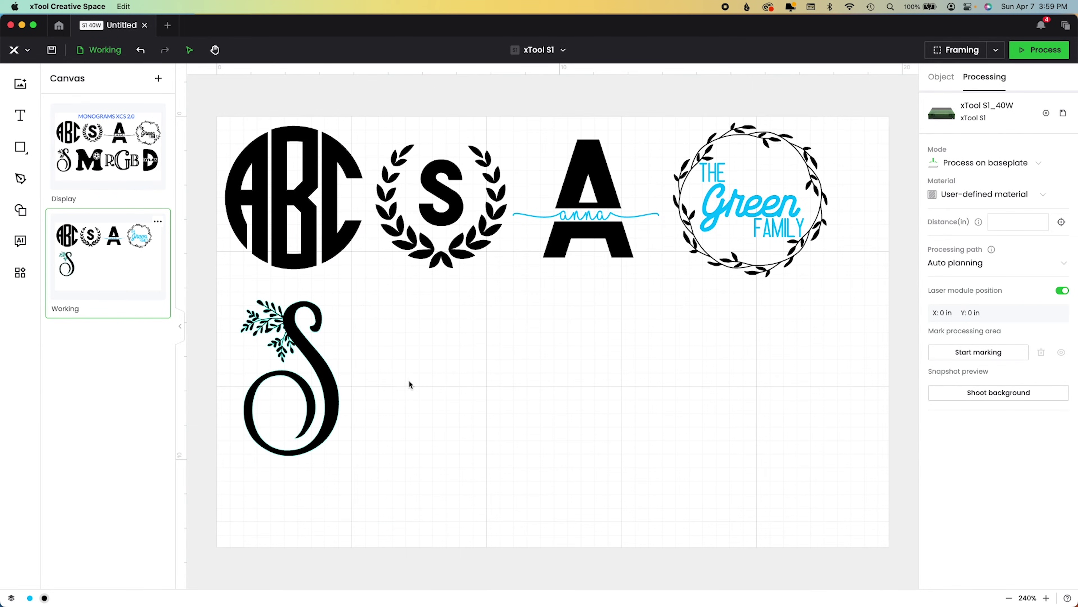
key("t")
left_click(465, 420)
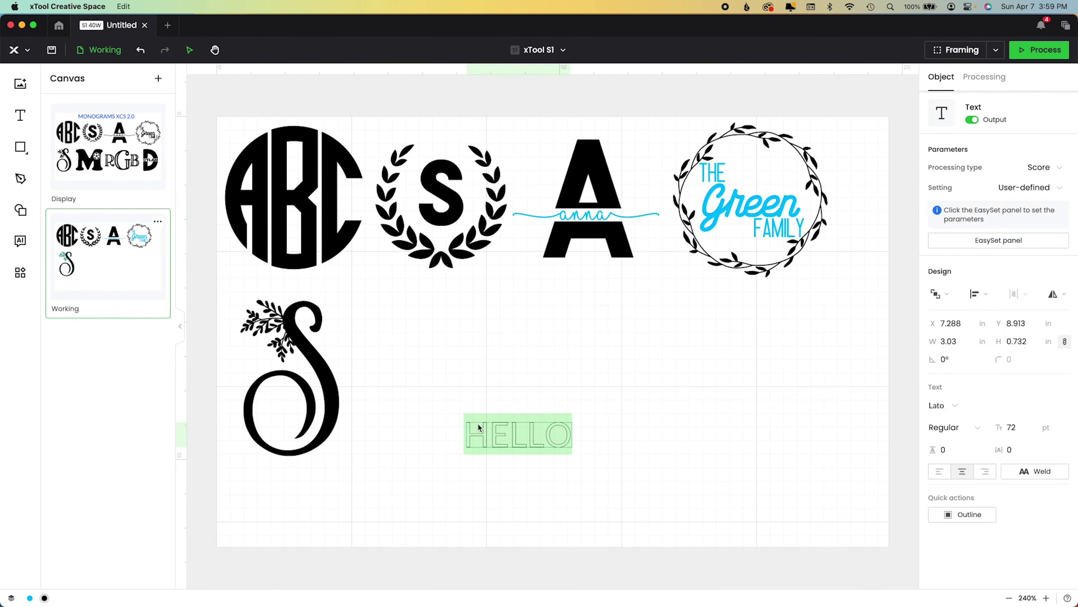
left_click(967, 408)
type("cooper")
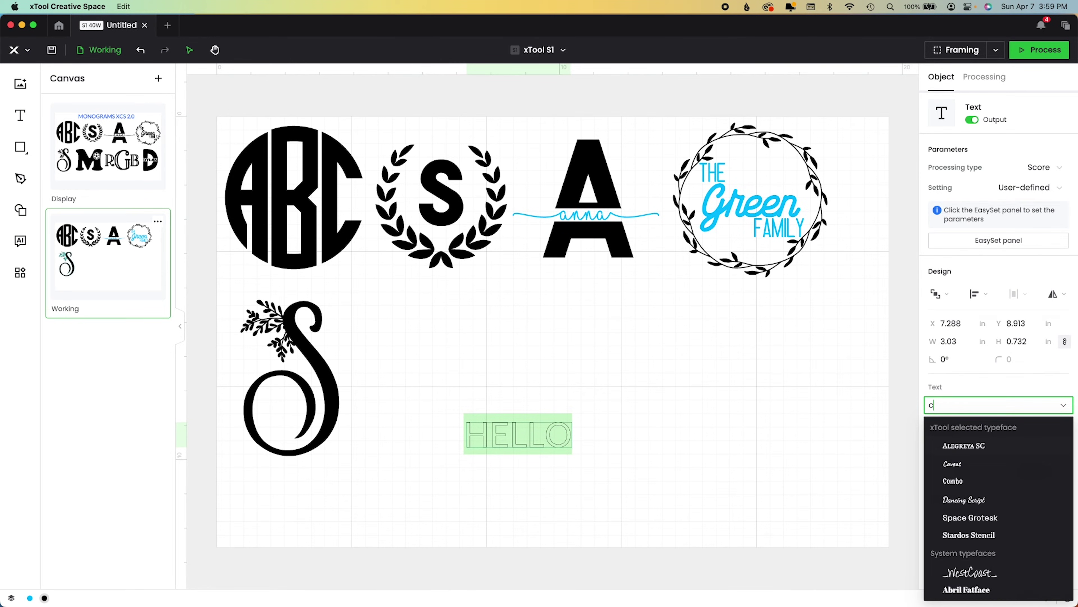
left_click(969, 446)
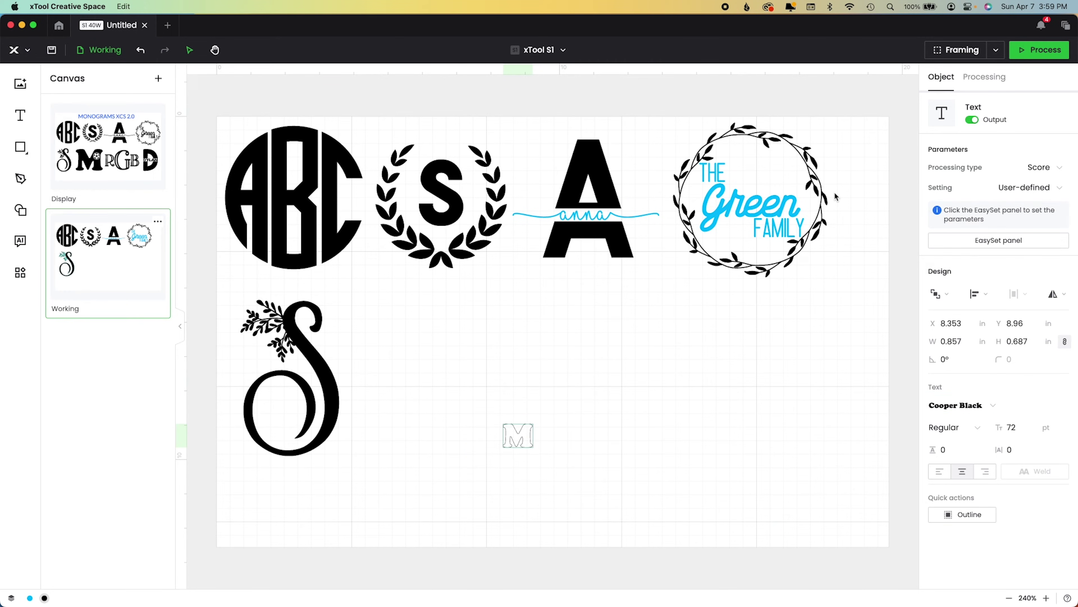
- Set the M to Engrave, enlarge it to several times its size and place it below the laurel S and split A
left_click(1034, 168)
left_click(1023, 207)
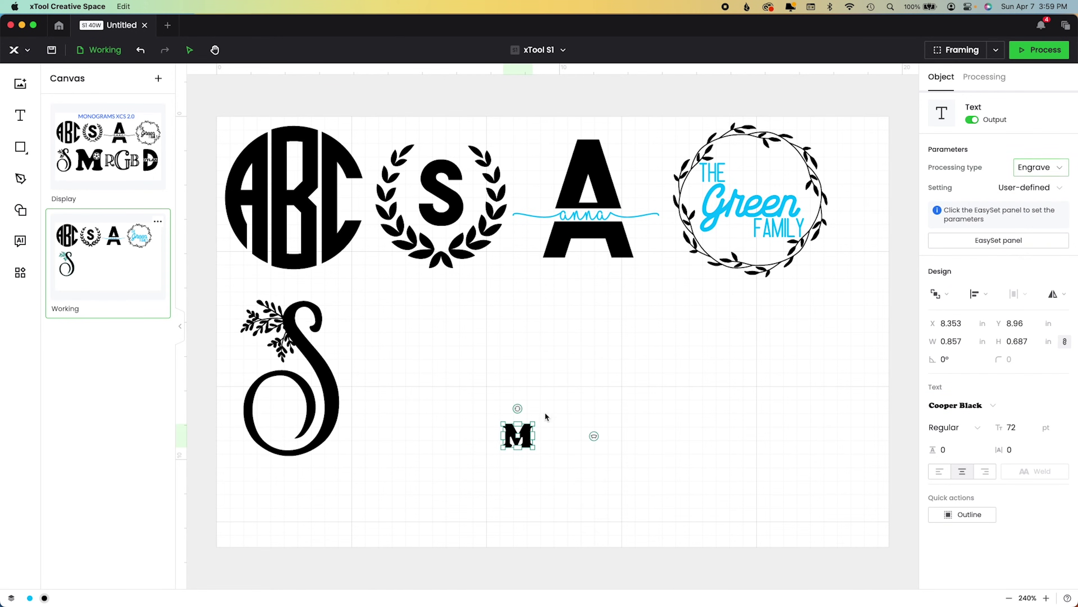
left_click_drag(533, 425, 711, 298)
left_click_drag(664, 358, 587, 406)
left_click(687, 430)
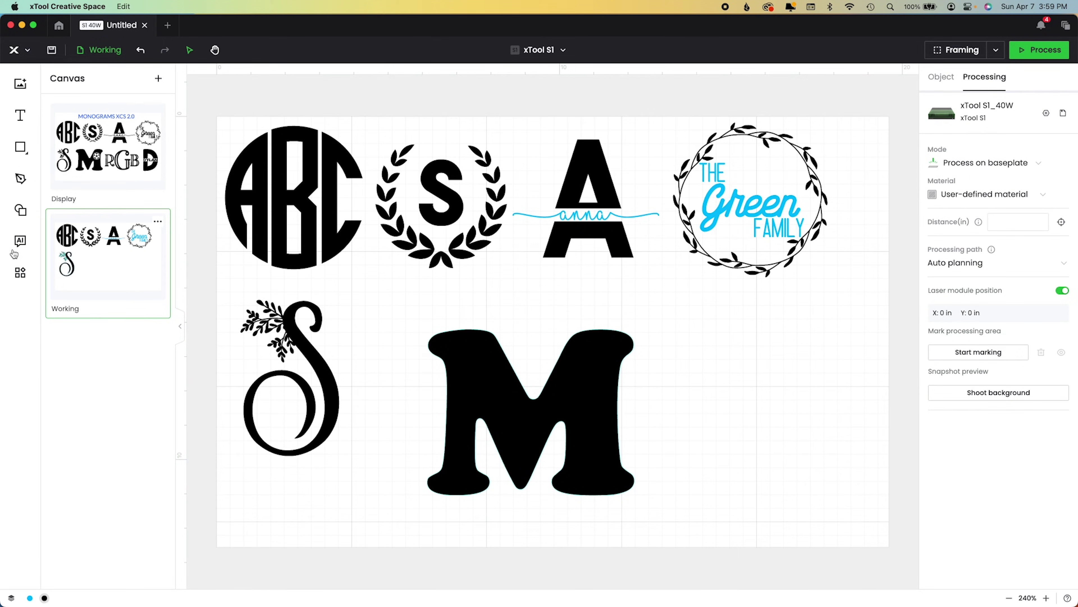
- Add the soccer ball shape from the Other category and place it just to the right of the M
left_click(20, 210)
scroll(107, 534, "down", 5)
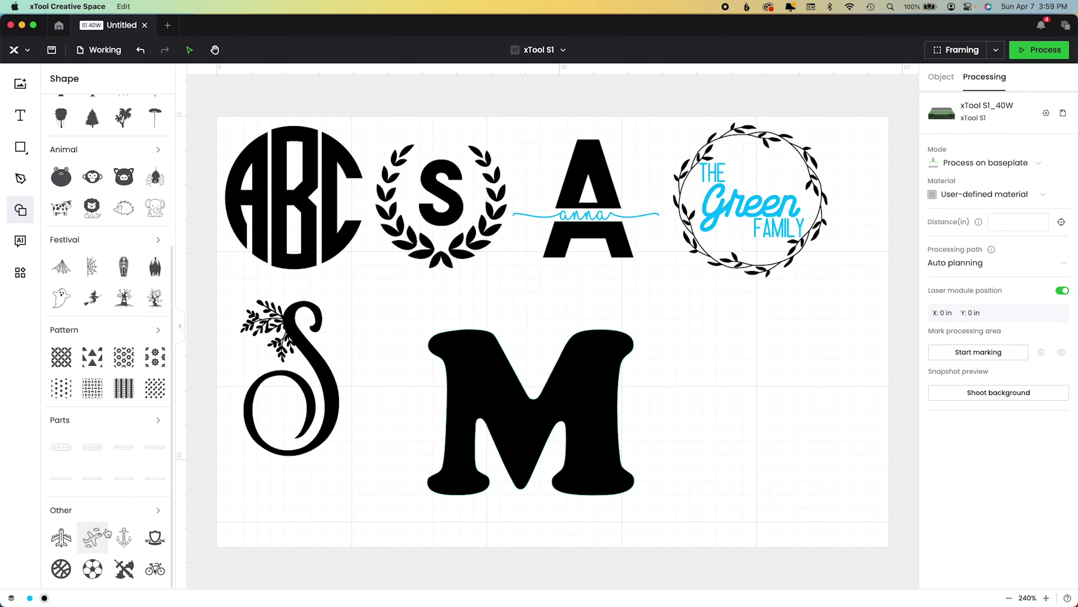
left_click(97, 570)
left_click_drag(537, 173, 653, 402)
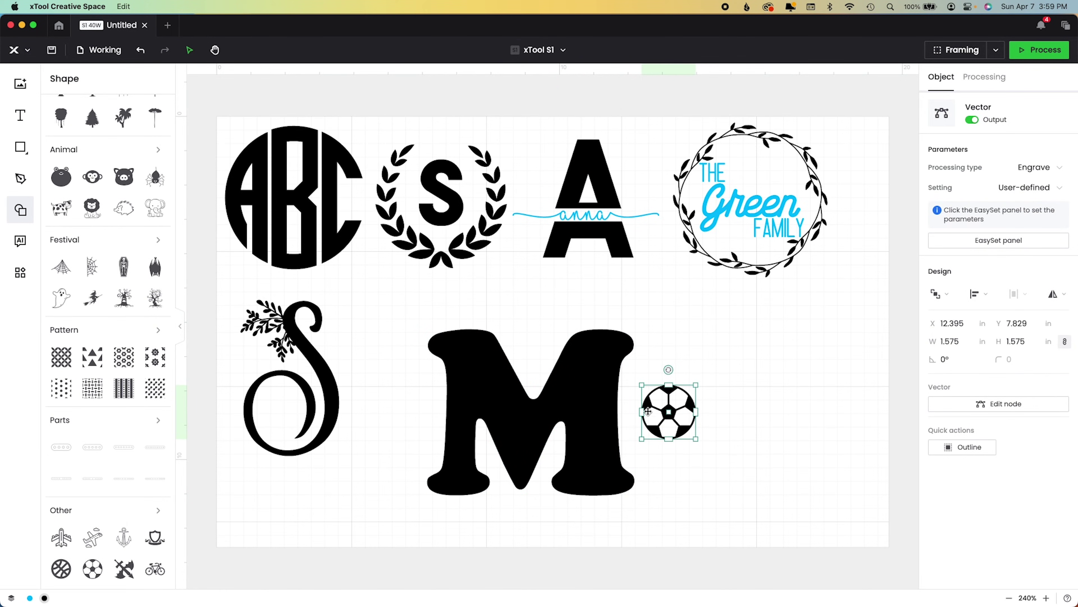
- Outline the soccer ball with a 0.079 in offset and without an inner outline
left_click(945, 448)
left_click(785, 414)
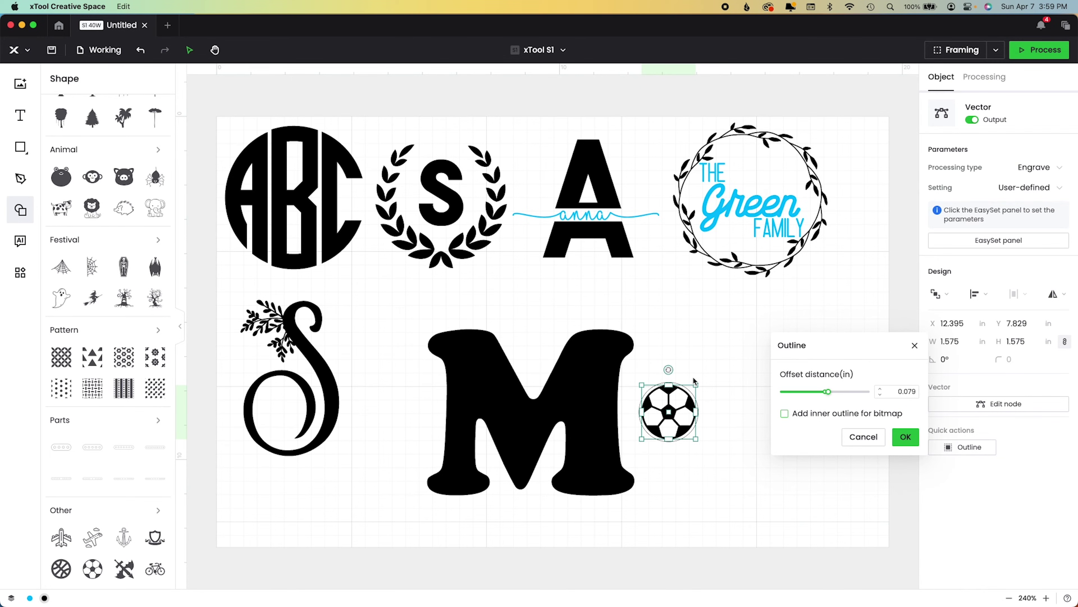
left_click(905, 435)
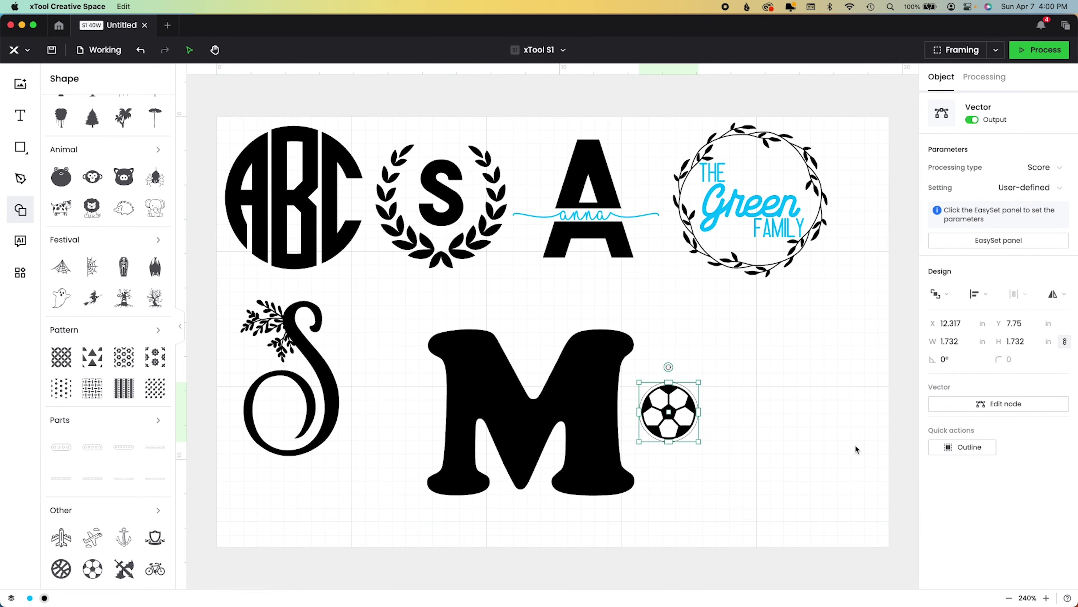
left_click(770, 450)
left_click_drag(665, 408, 742, 423)
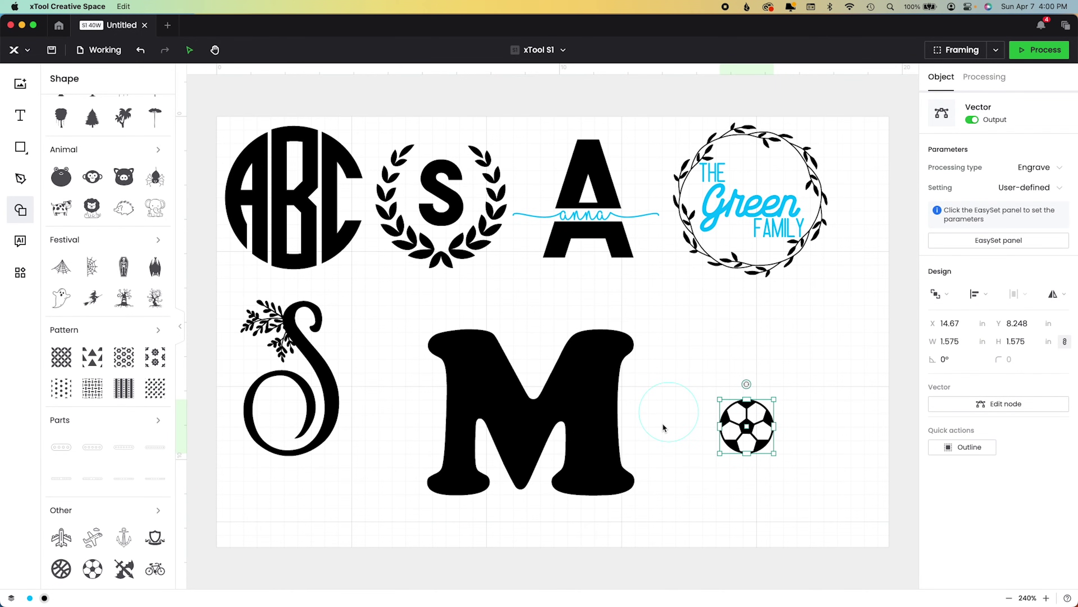
key("super+z")
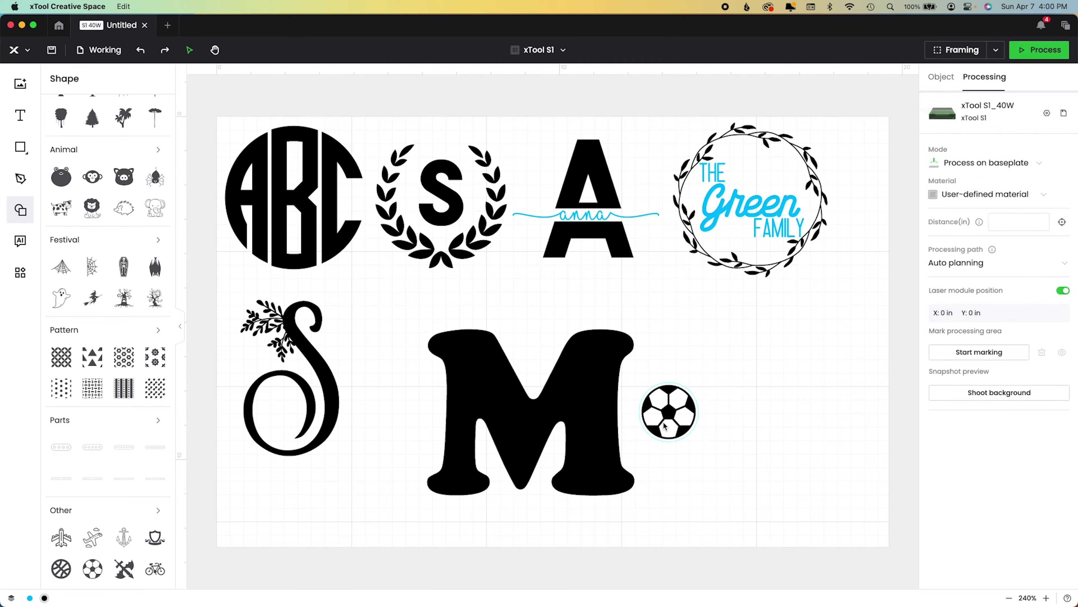
- Move the grouped ball and outline to the Yellow layer and place them, shrunk to about 1.42 in, on the M's upper right arm
left_click(680, 408)
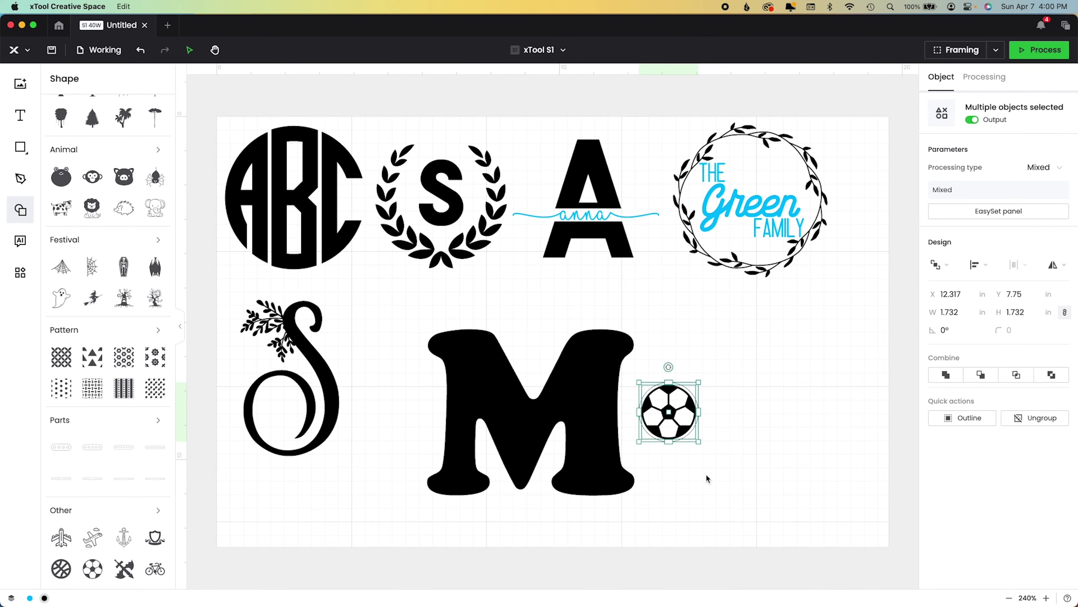
right_click(684, 408)
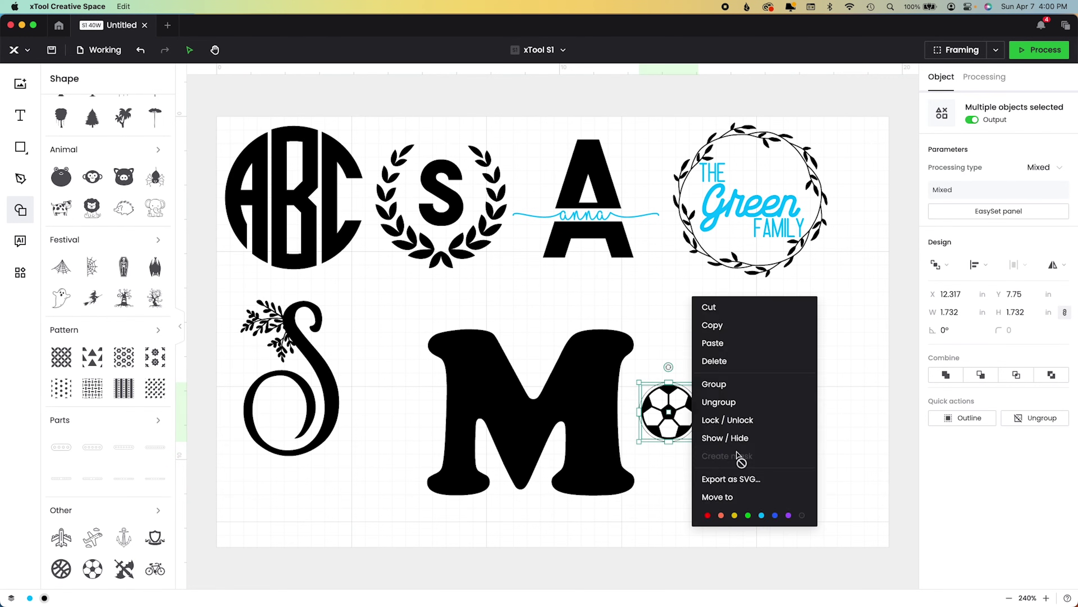
left_click(736, 518)
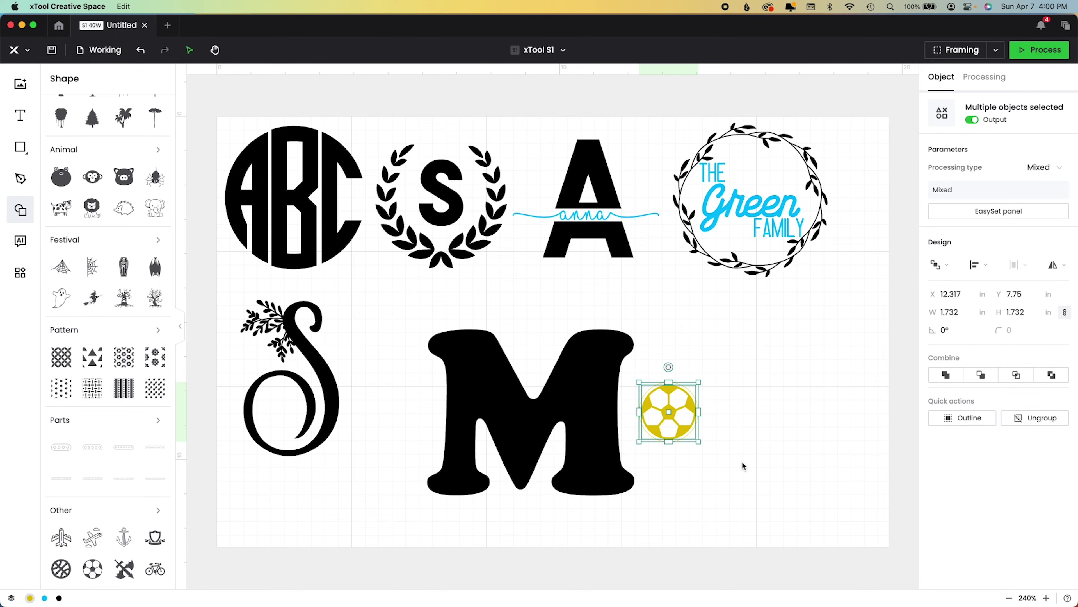
left_click_drag(671, 427, 602, 374)
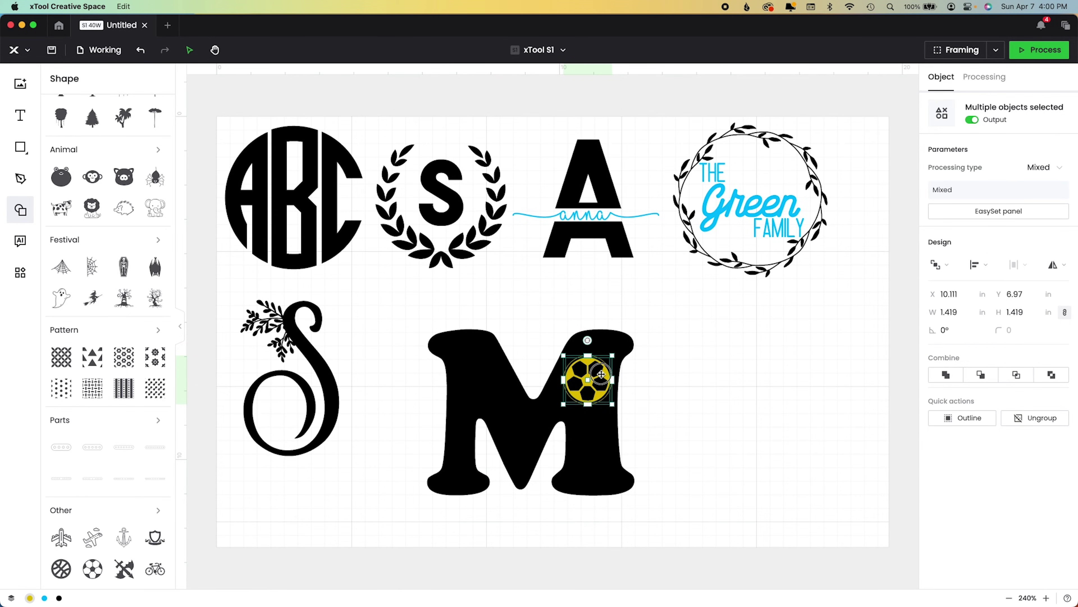
- Ungroup the ball from its outline and lock the ball in the object list
left_click(1045, 418)
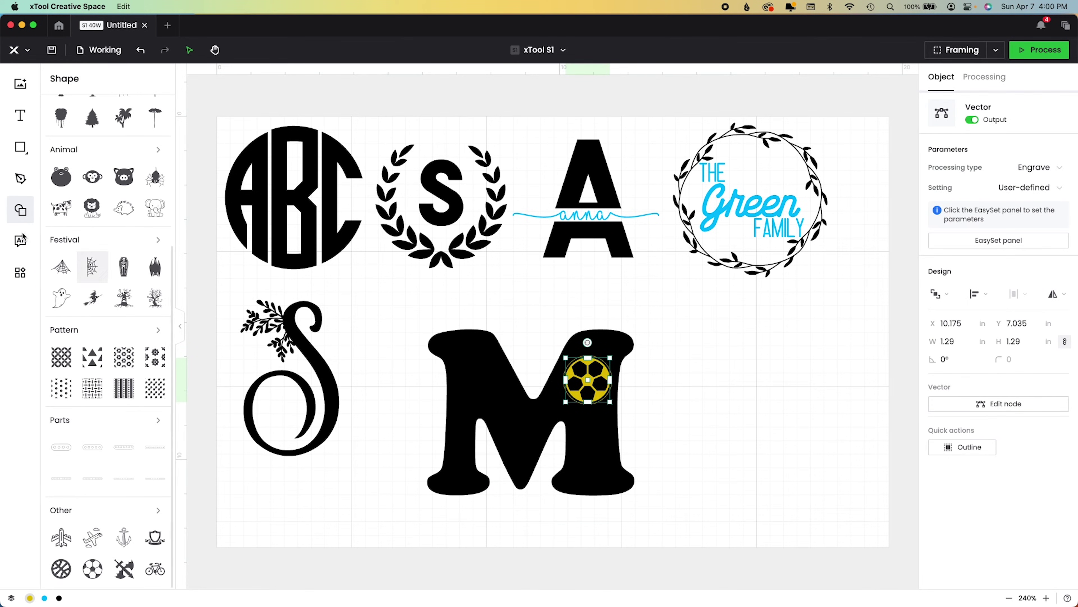
left_click(11, 598)
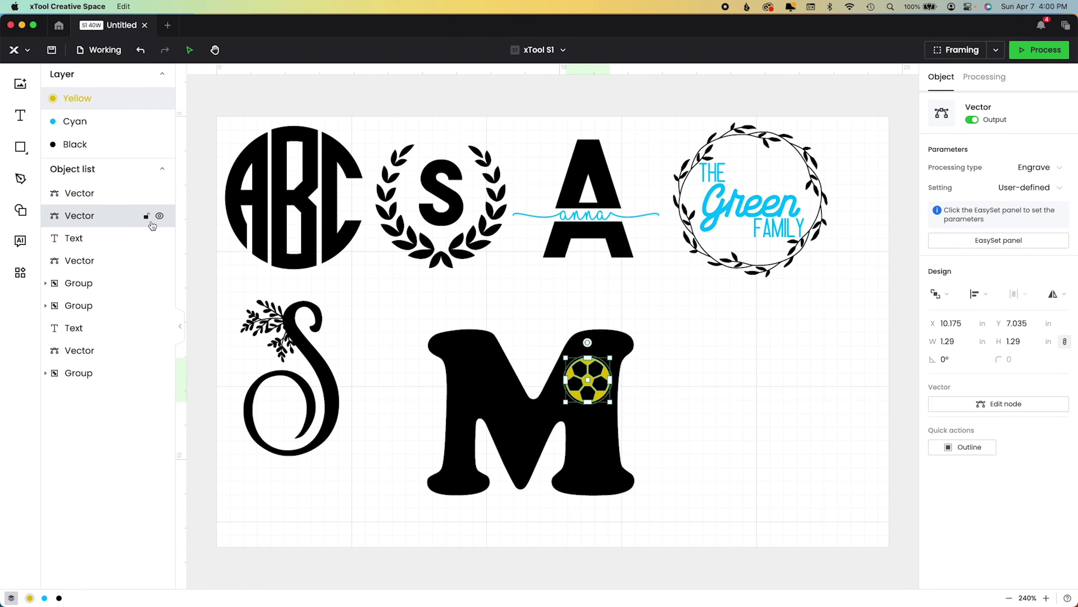
left_click(161, 217)
left_click(160, 216)
left_click(146, 218)
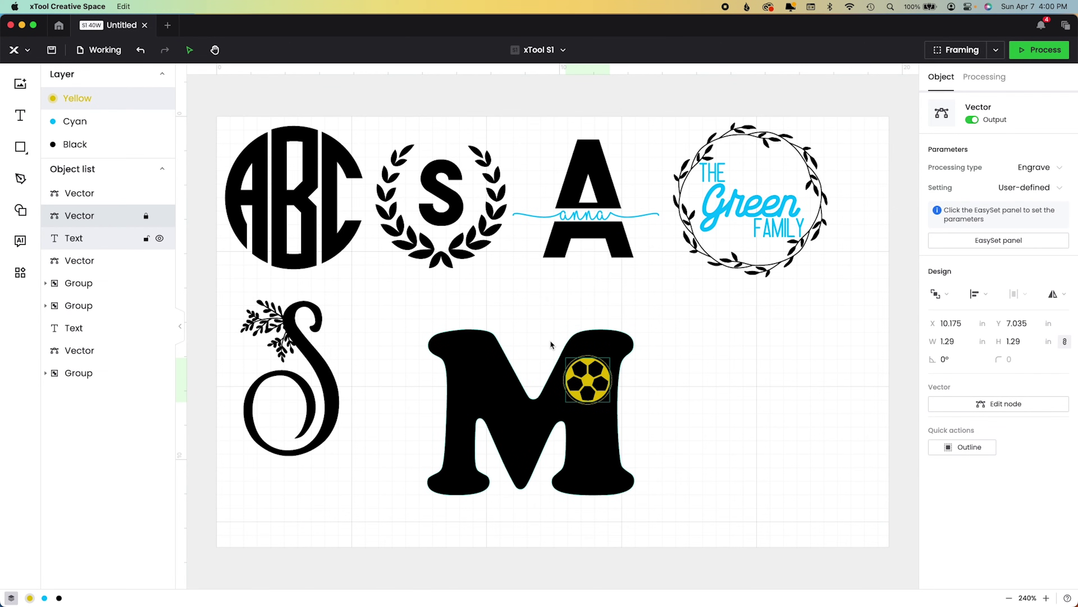
- Set the ball's circular outline to Engrave
left_click(117, 195)
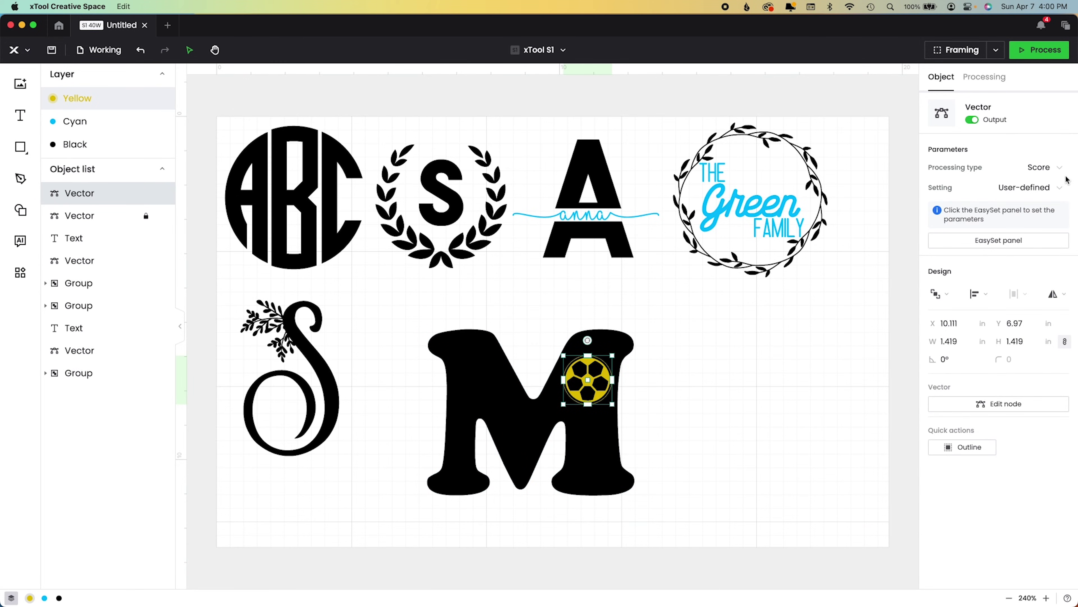
left_click(1046, 168)
left_click(1038, 208)
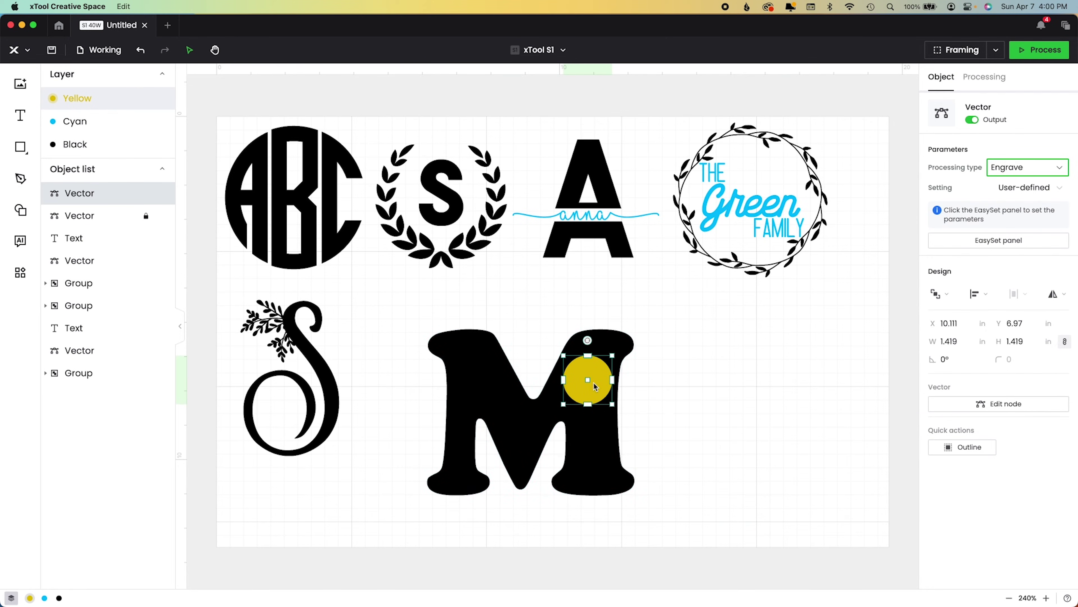
- Subtract the filled yellow circle from the M to cut a round hole around the ball
left_click(600, 456, "shift")
left_click(979, 403)
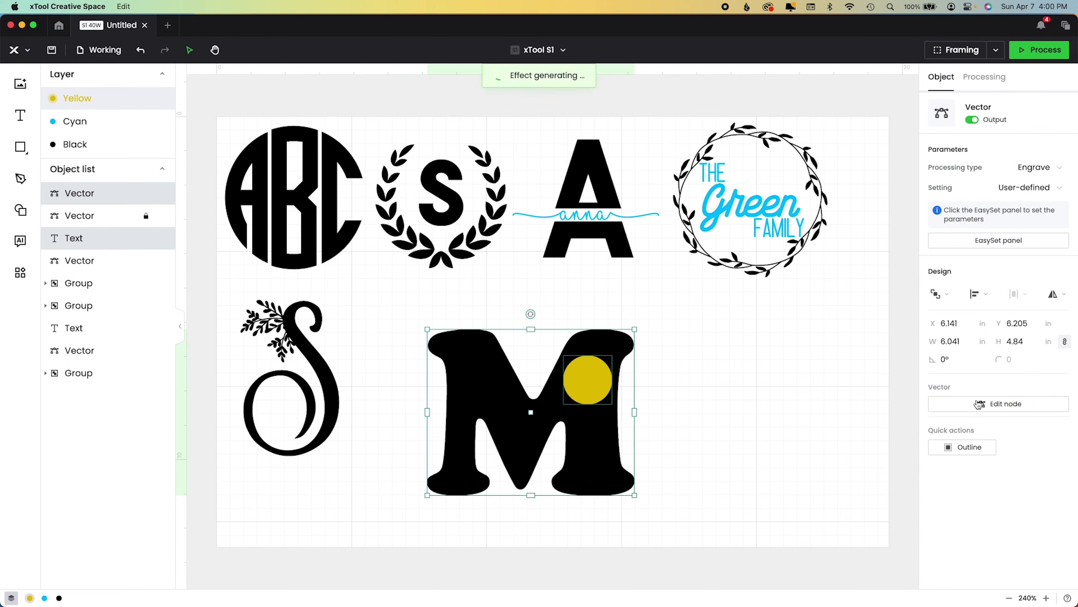
left_click(817, 408)
right_click(603, 386)
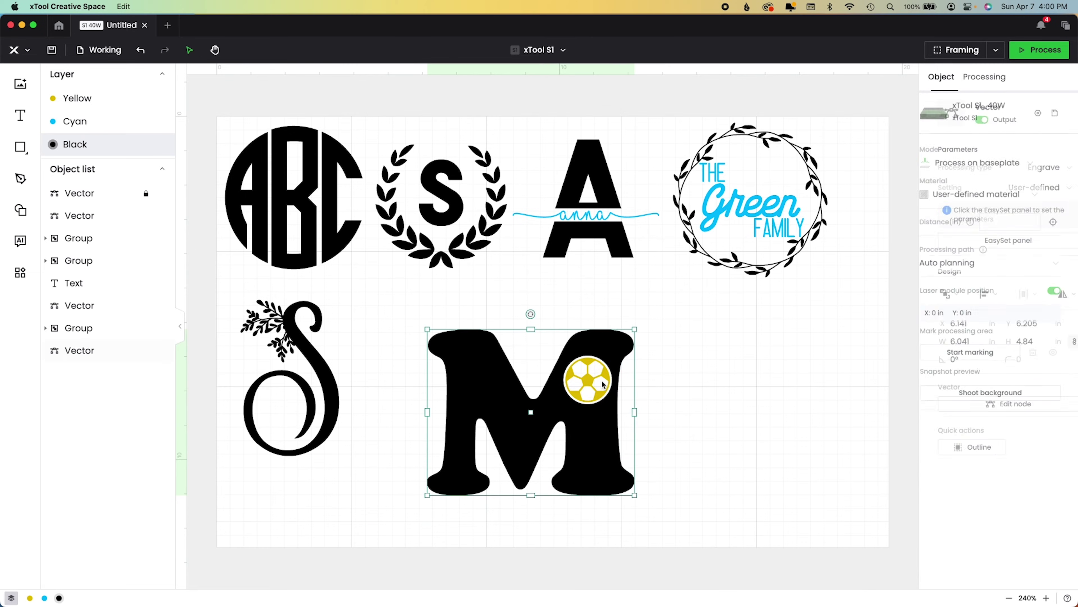
left_click(824, 415)
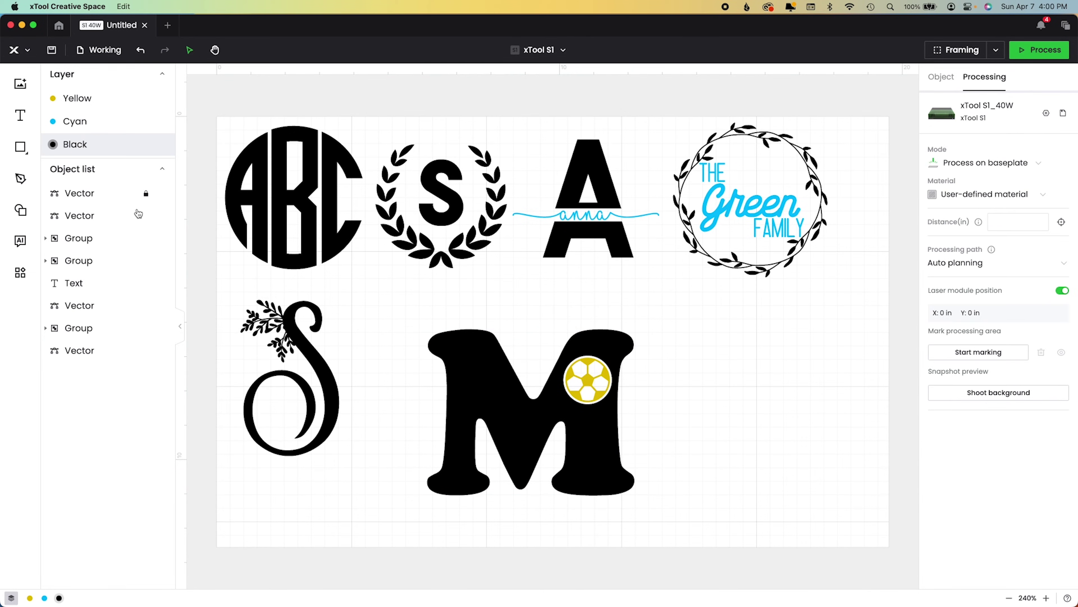
- Unlock the soccer ball and move it to the Black layer
left_click(147, 193)
right_click(588, 386)
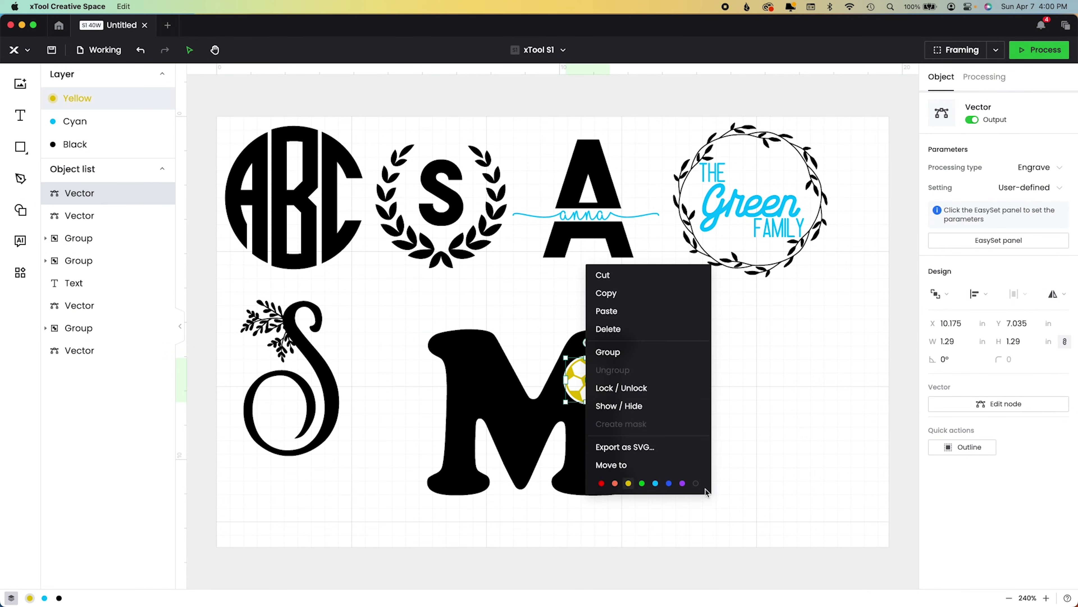
left_click(696, 485)
- Group the M with its ball, shrink it to about 4.48 in wide and place it beside the decorated S
left_click_drag(684, 416, 505, 359)
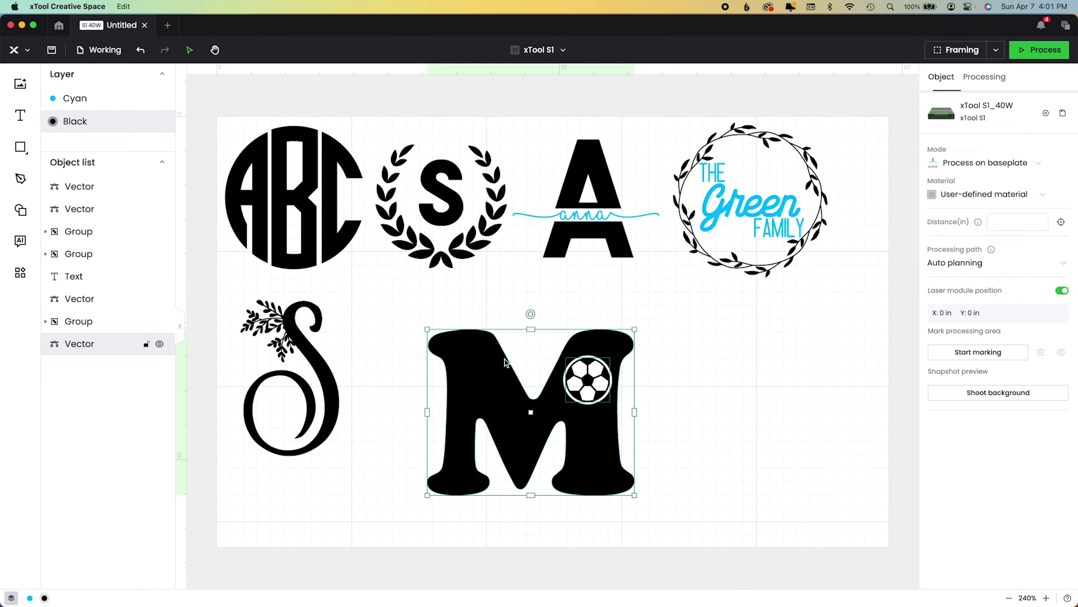
left_click(1044, 449)
left_click_drag(635, 495, 483, 430)
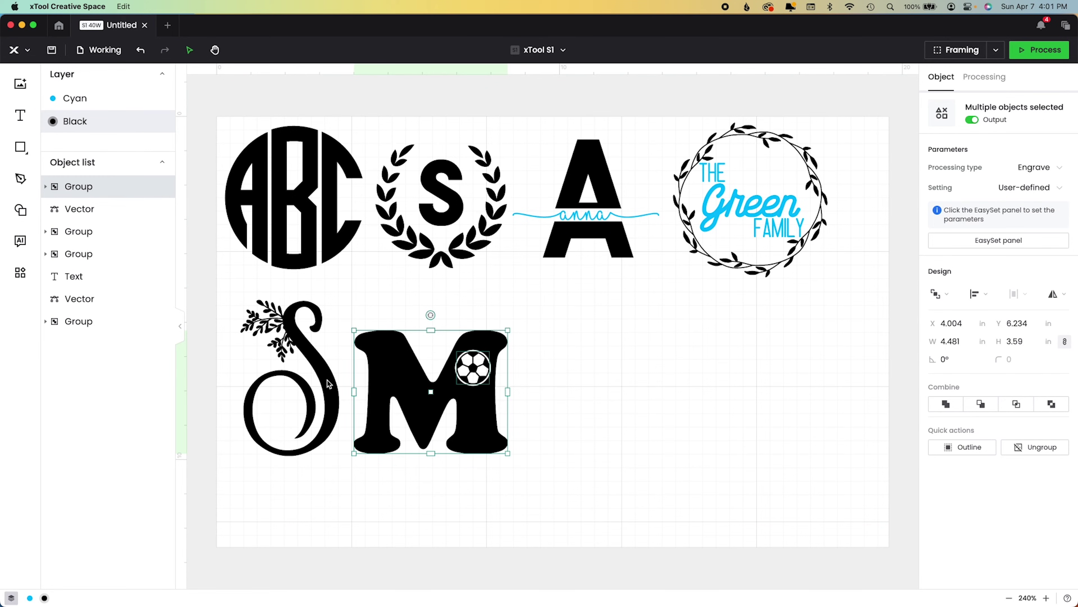
- Add a text in the empty area right of the M, set its font to Breakfast Pastry and change it to G
left_click(105, 50)
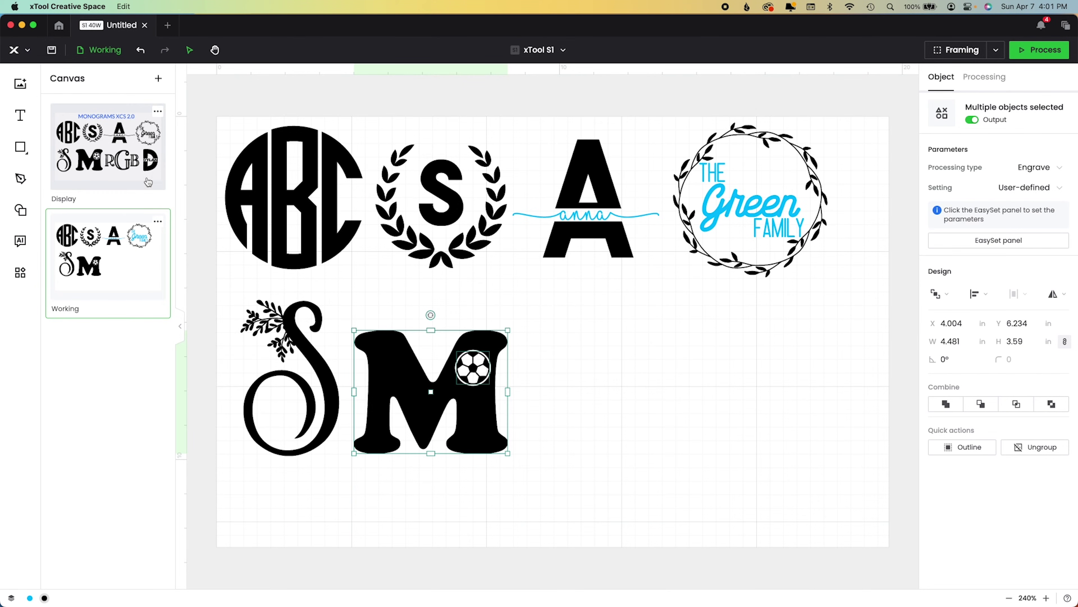
left_click(657, 384)
key("t")
left_click(657, 385)
left_click(966, 406)
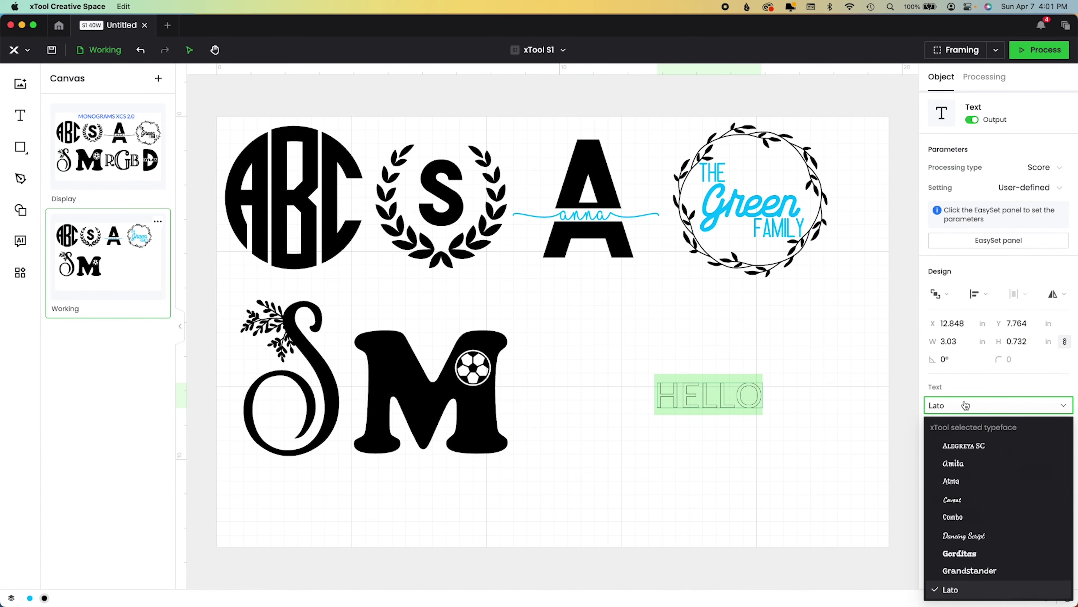
type("breakf")
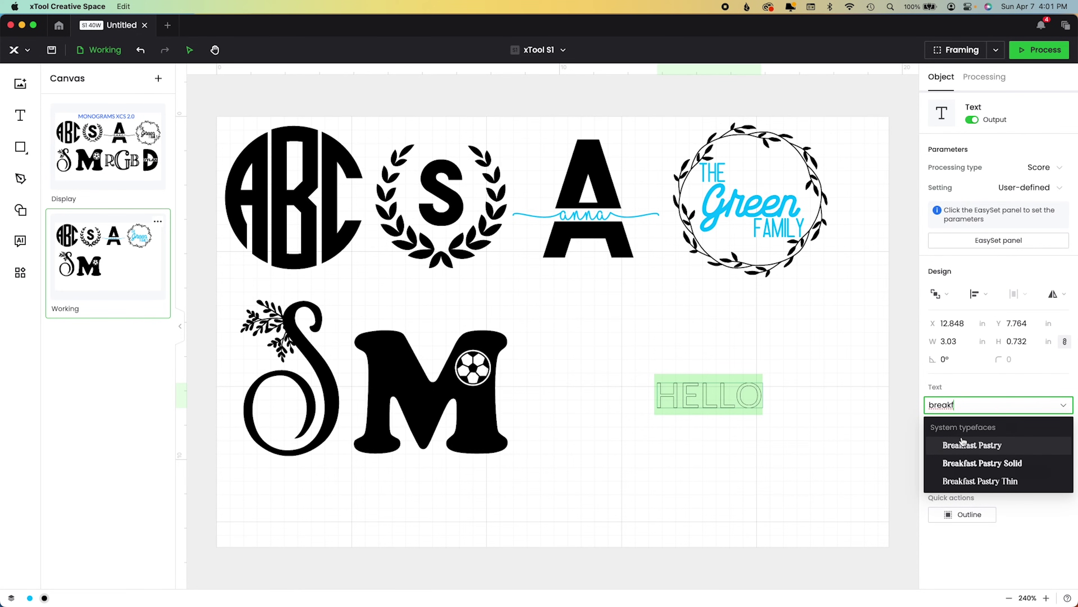
left_click(961, 445)
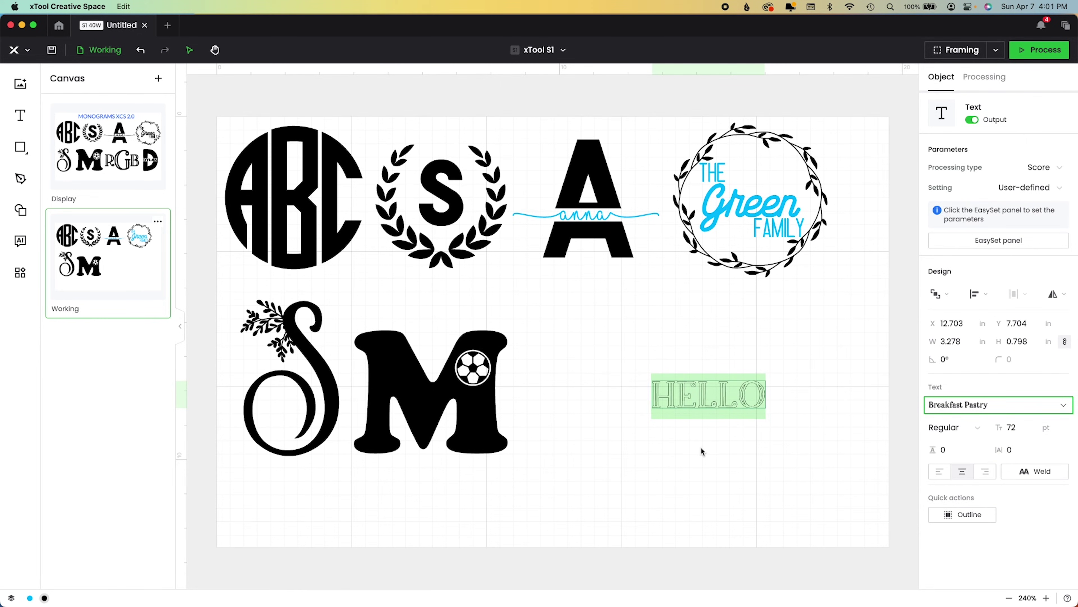
type("G")
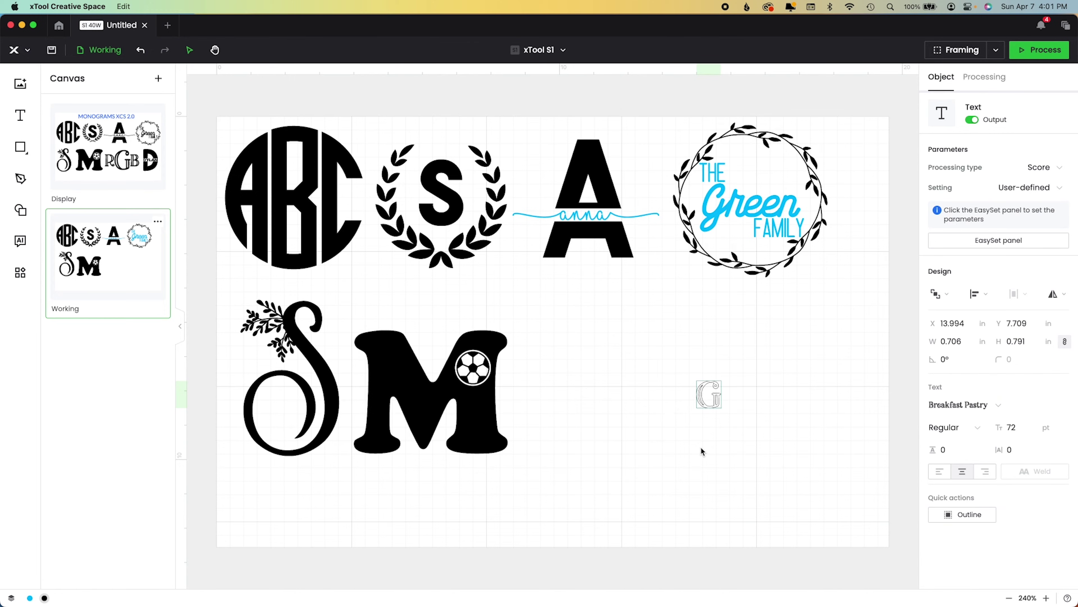
- Enlarge the G to about 3.29 in high, set it to Engrave and narrow it to about 2.7 in without keeping proportions
left_click_drag(722, 380, 798, 310)
left_click(1042, 167)
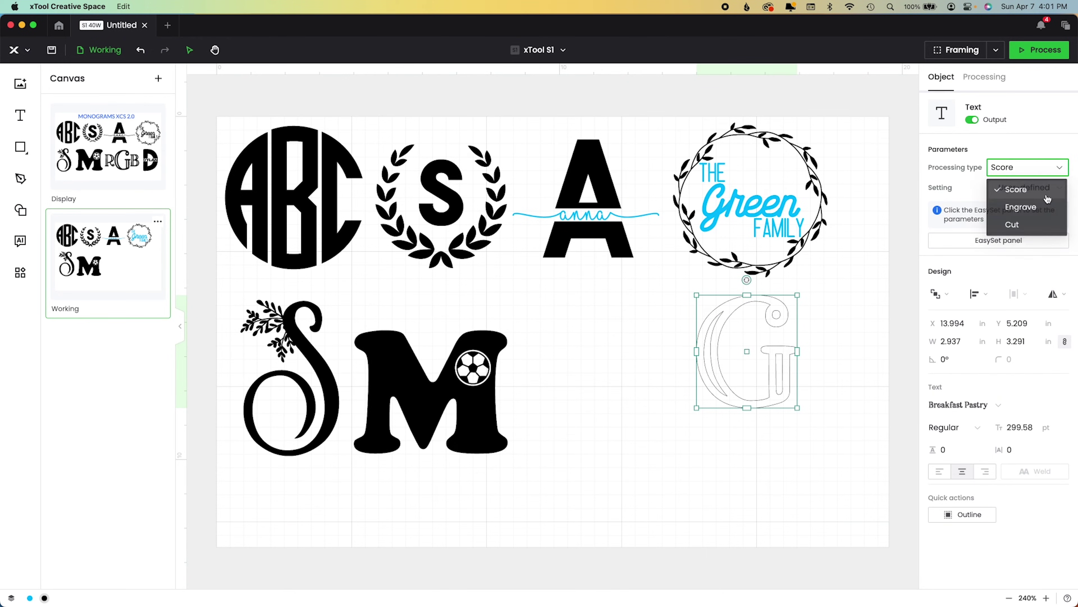
left_click(1018, 207)
left_click(1066, 342)
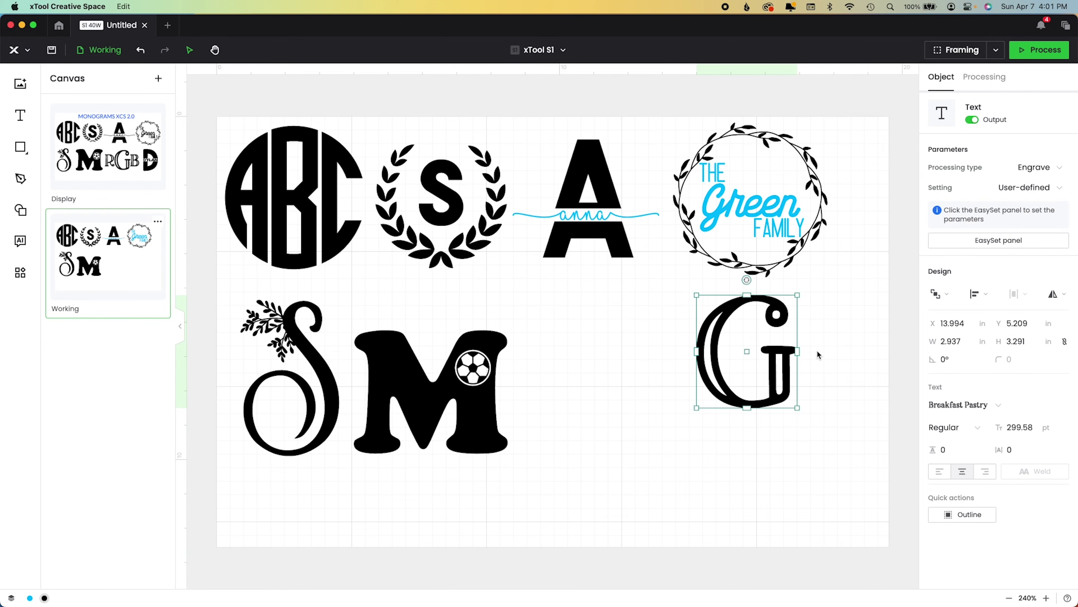
left_click_drag(798, 351, 790, 352)
left_click(732, 465)
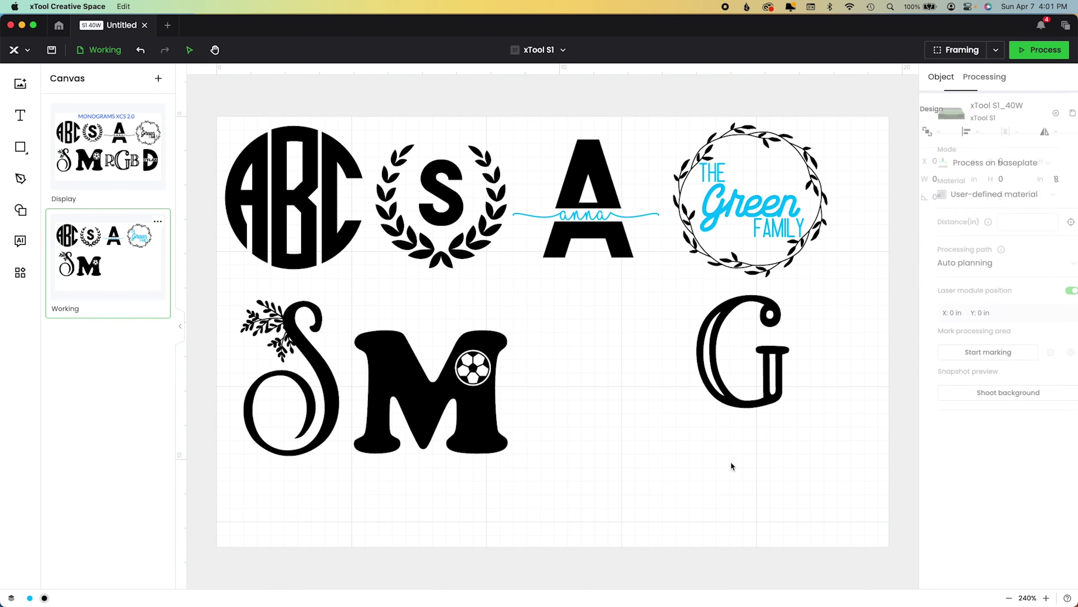
- Duplicate the G, change the copy to R, and place it, shrunk to about 2.08 in high, left of the G
left_click(776, 340)
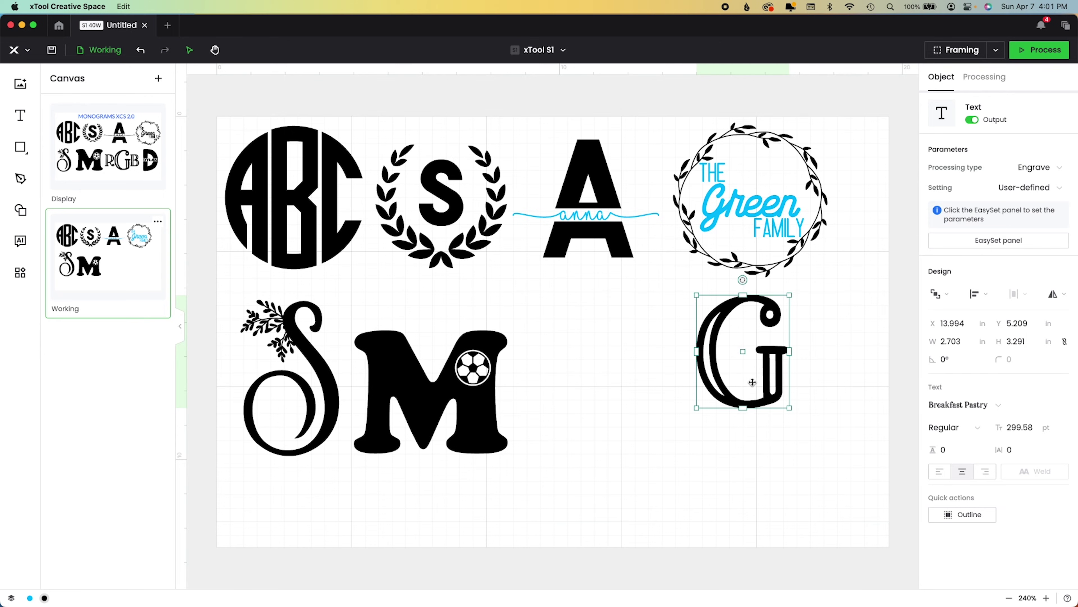
left_click(691, 373)
left_click(708, 358)
key("super+d")
left_click_drag(708, 358, 698, 466)
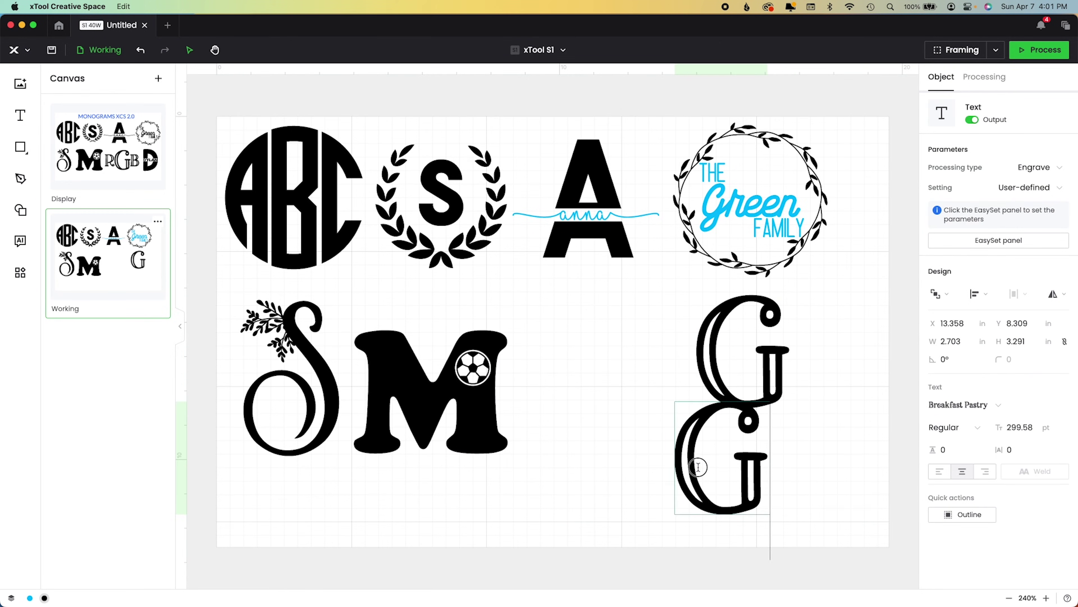
double_click(699, 466)
type("R")
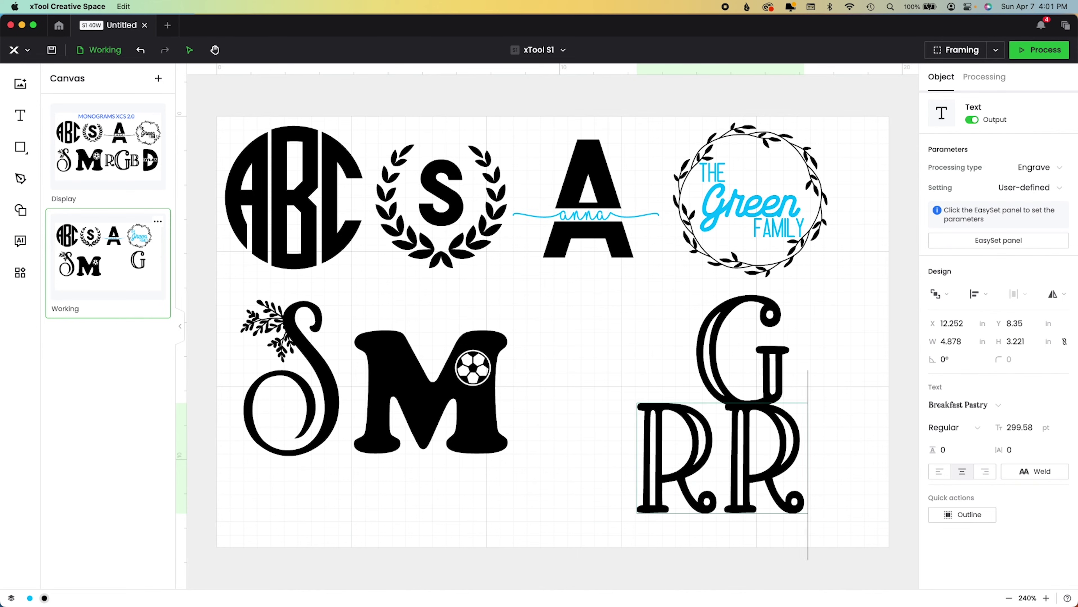
left_click(762, 504)
left_click_drag(760, 514, 677, 376)
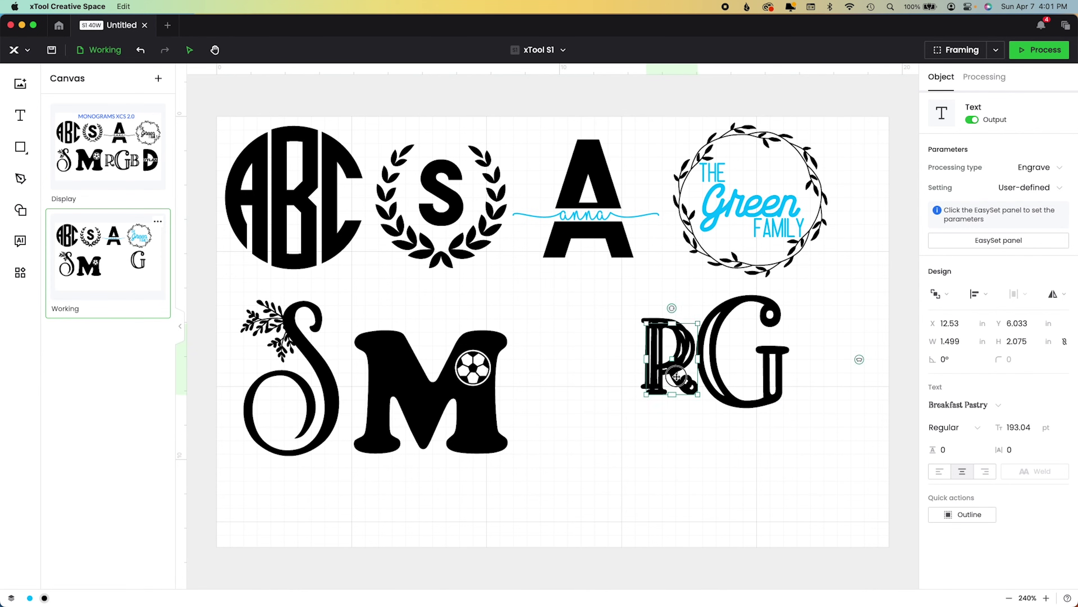
- Duplicate the small R, change the copy to B and place it to the right of the G
double_click(677, 376)
type("B")
left_click(690, 345)
left_click_drag(690, 345, 833, 336)
- Align the R, G and B along their vertical centers and distribute them horizontally
left_click_drag(587, 327, 890, 374)
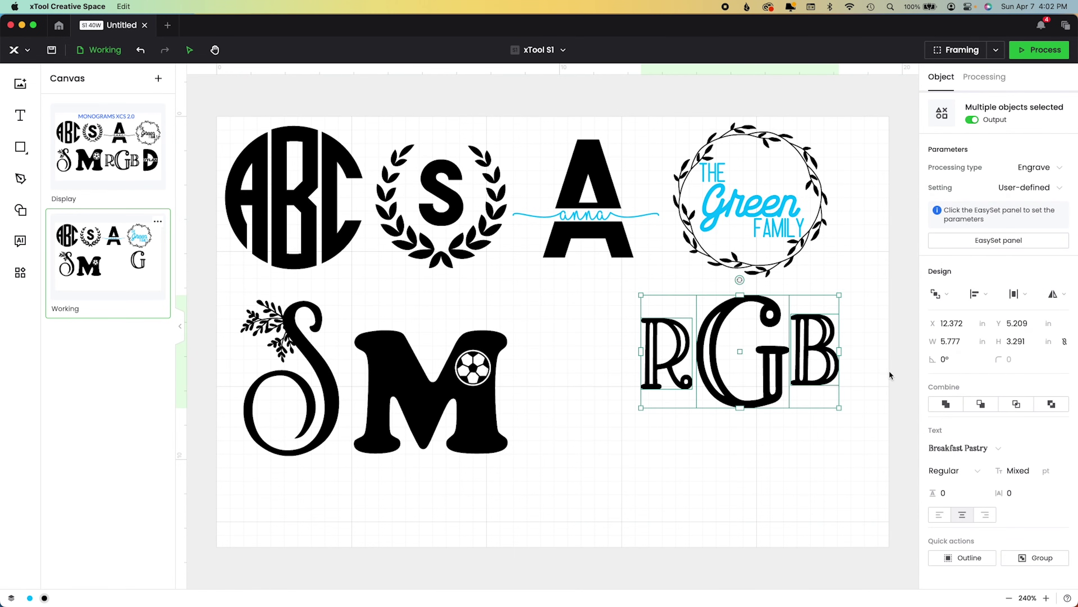
left_click(978, 293)
left_click(975, 394)
left_click(1017, 293)
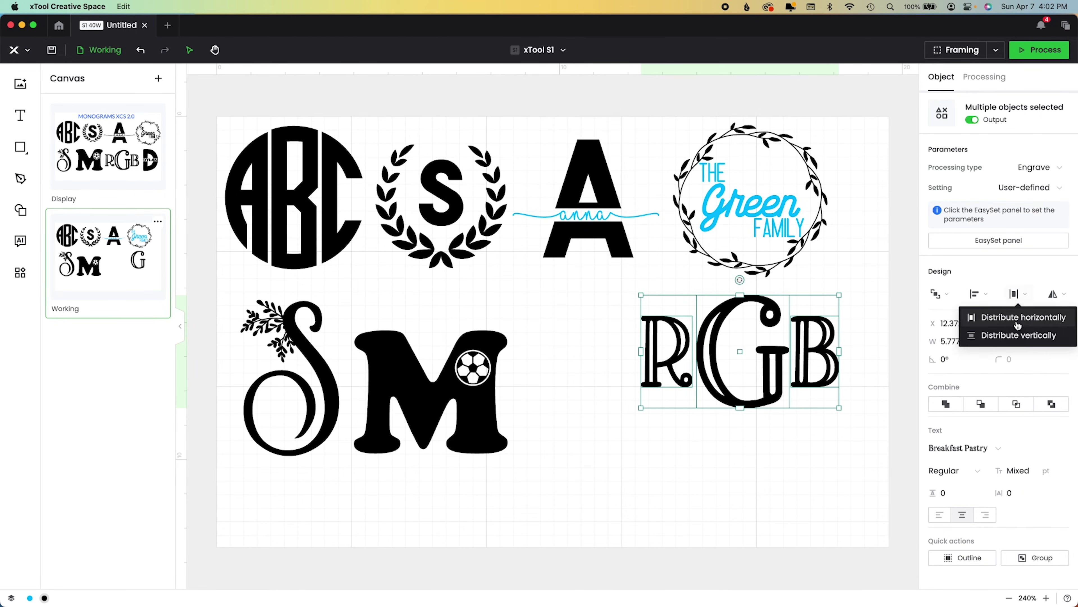
left_click(1019, 316)
- Group the R, G and B letters and move the group close beside the soccer-ball M
left_click(823, 445)
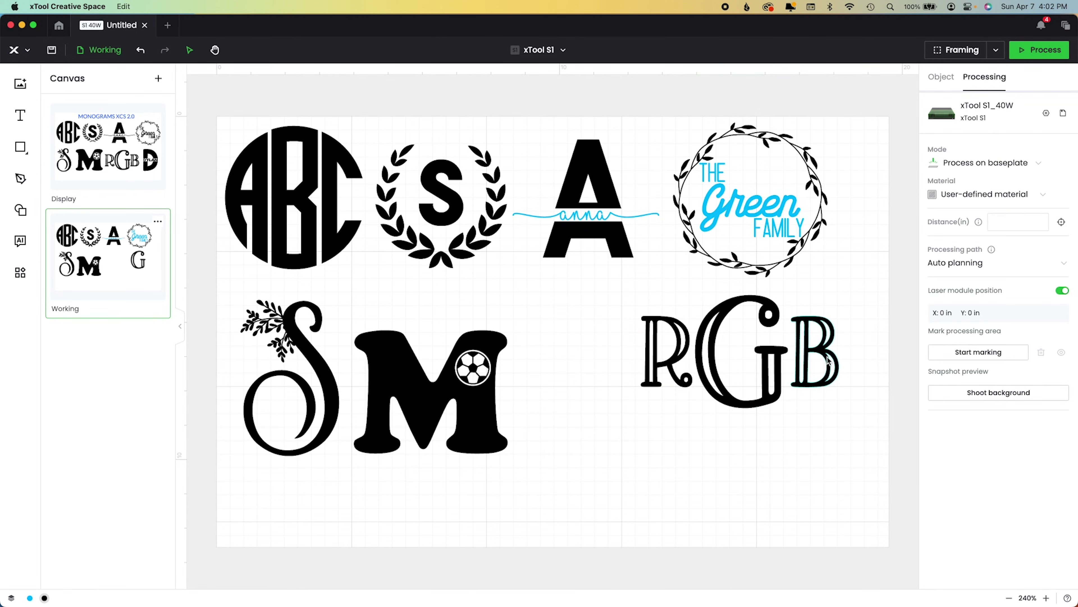
left_click(814, 380)
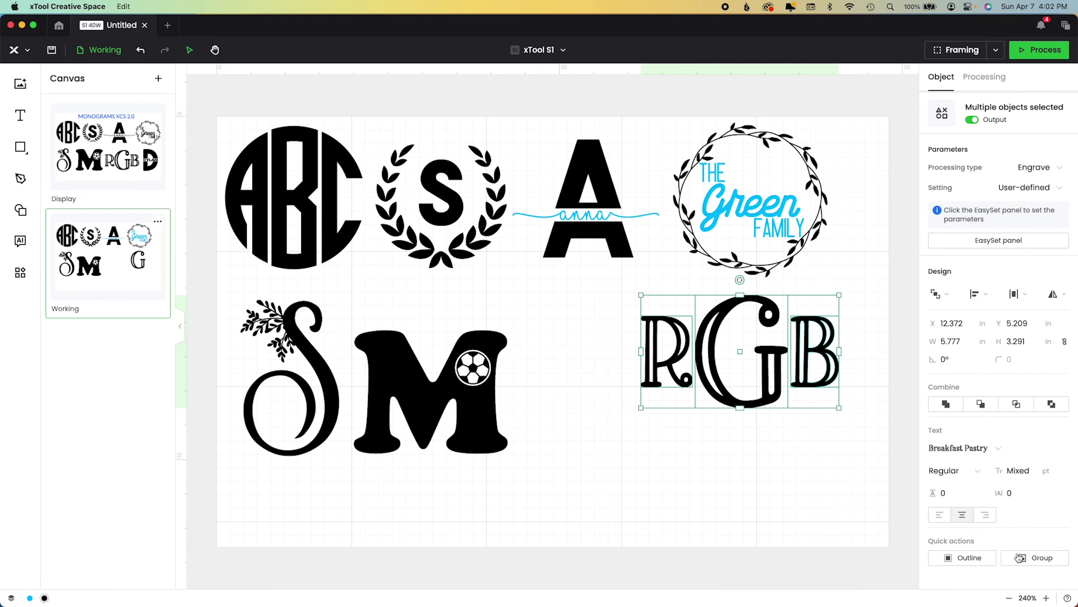
left_click_drag(760, 385, 684, 404)
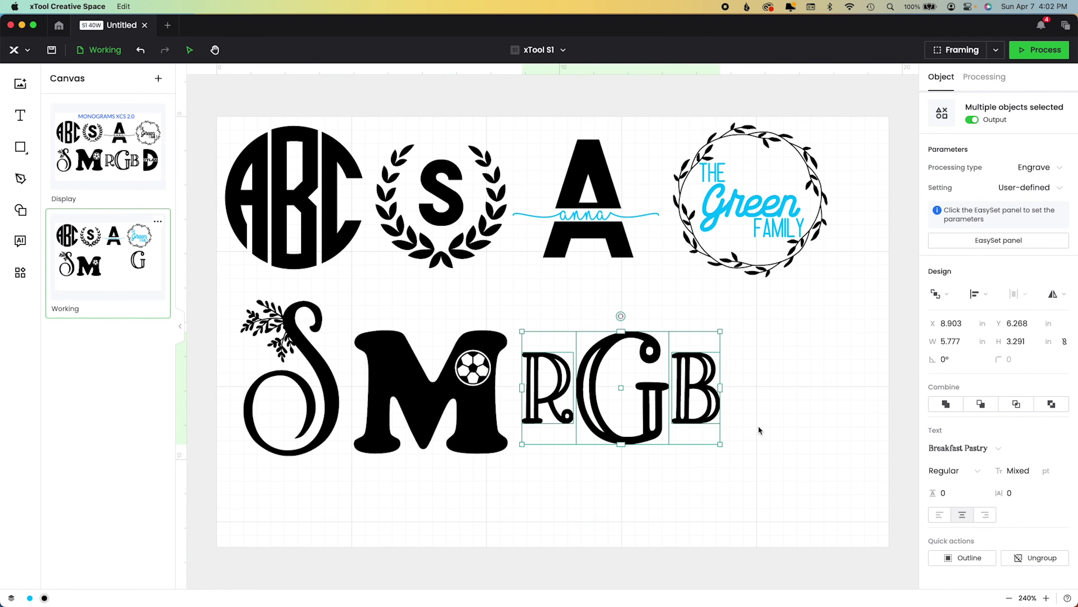
- Add a text in the empty area right of the RGB group, set its font to Uncle Grump and change it to D
left_click_drag(824, 445, 592, 443)
key("t")
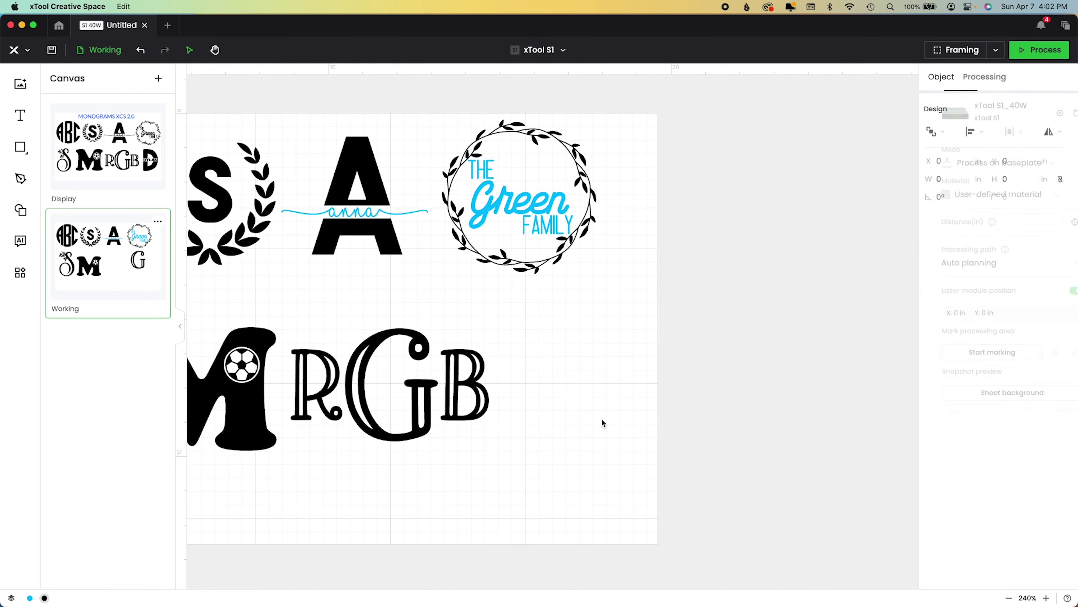
left_click(600, 369)
left_click(951, 405)
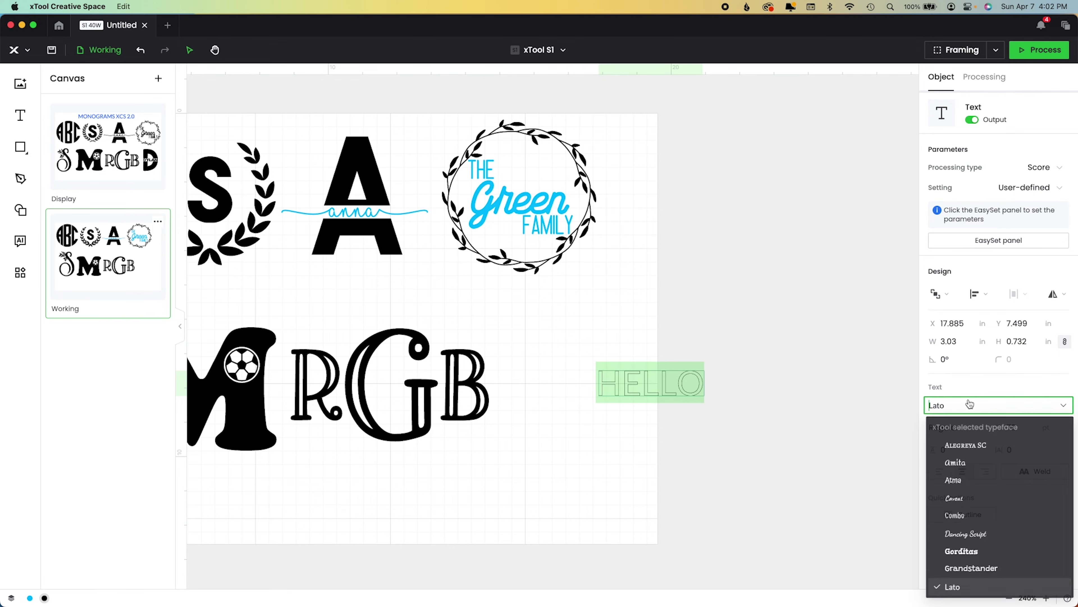
type("uncl")
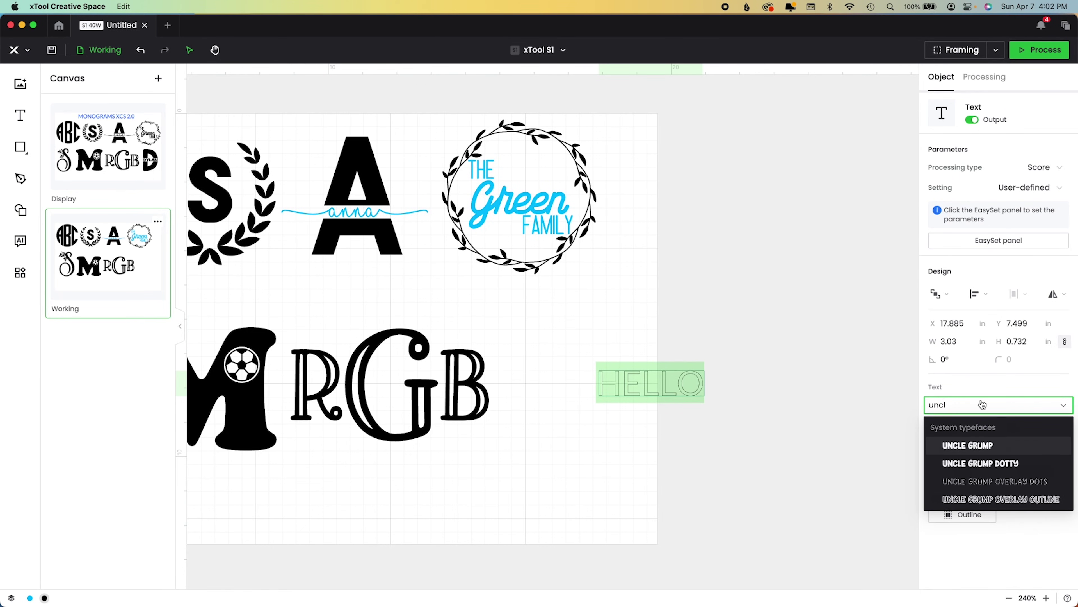
left_click(993, 446)
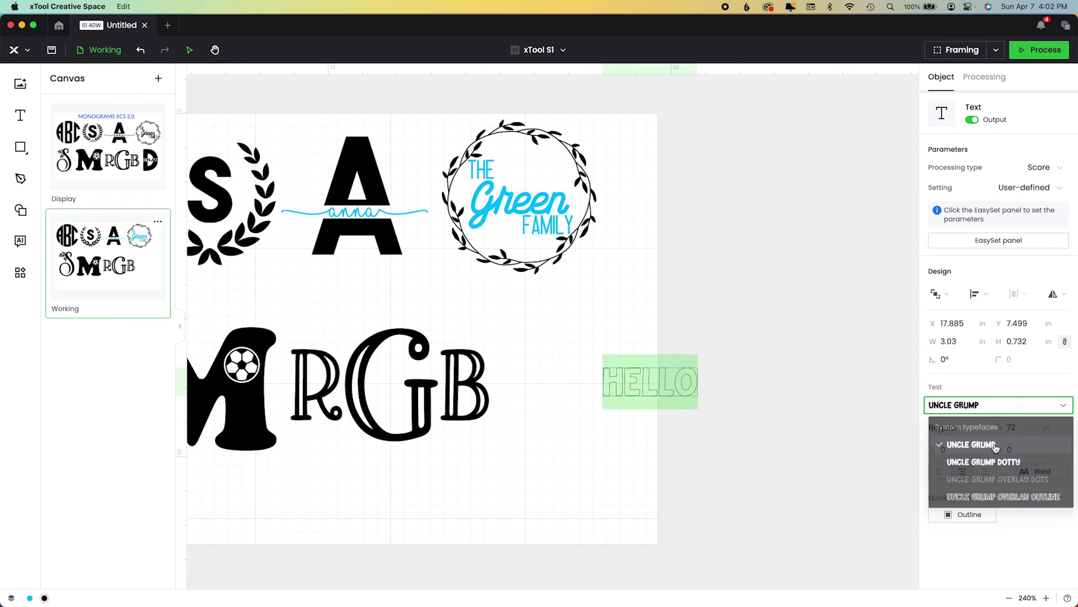
type("D")
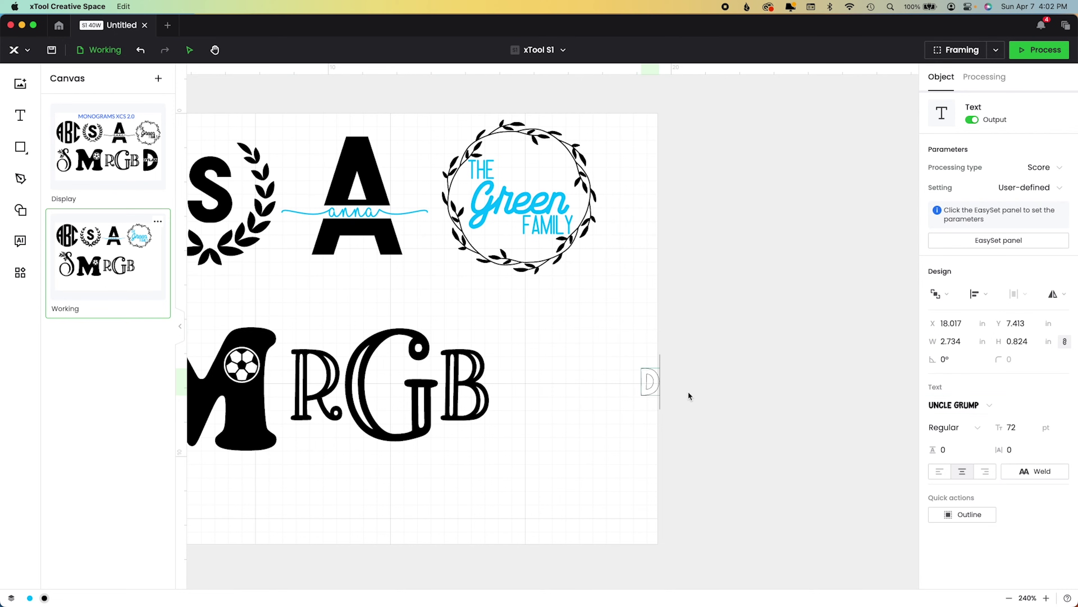
- Set the D to Engrave, enlarge it to about 6.55 in high and place it right of the RGB group
left_click(1052, 167)
left_click(1016, 208)
key("Escape")
left_click_drag(658, 396, 774, 581)
left_click_drag(691, 457, 657, 428)
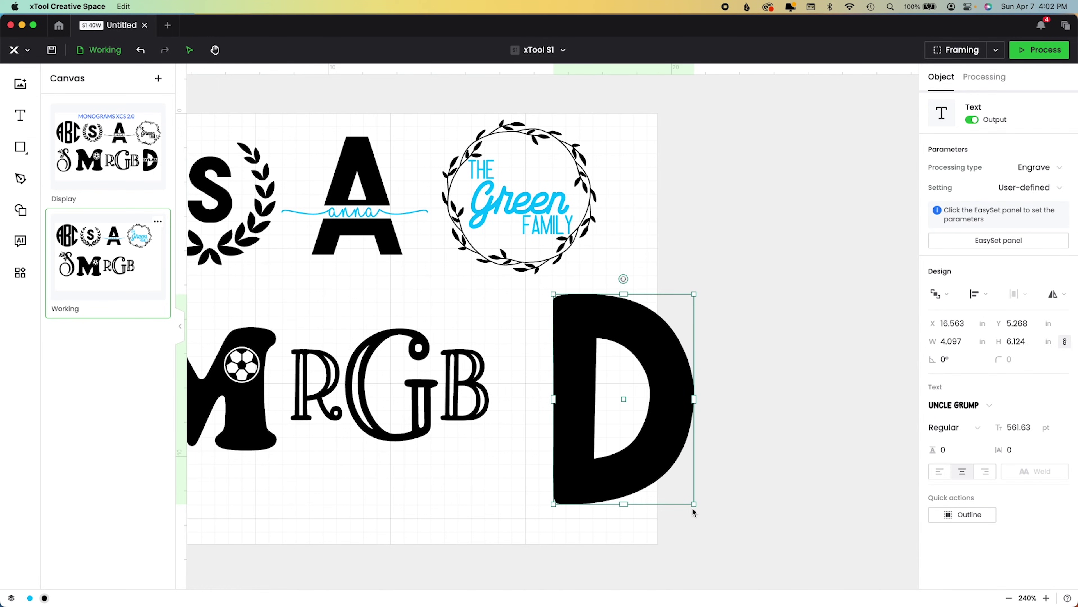
left_click_drag(695, 503, 701, 518)
left_click(705, 436)
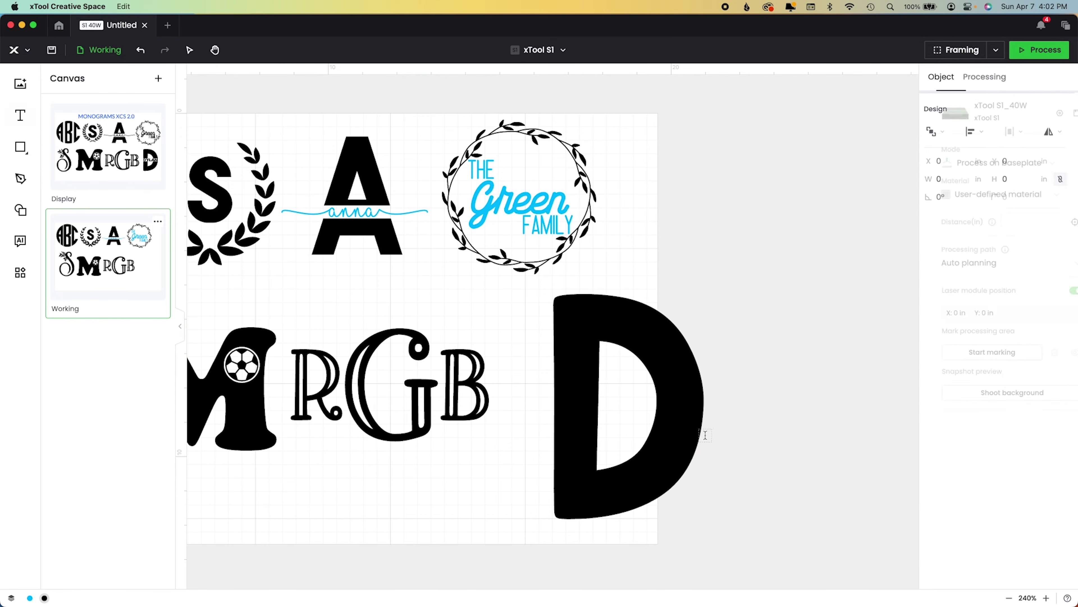
- Draw a rectangle about 5.11 in wide across the middle of the D and reduce its height to about 1.19 in without keeping proportions
left_click(72, 158)
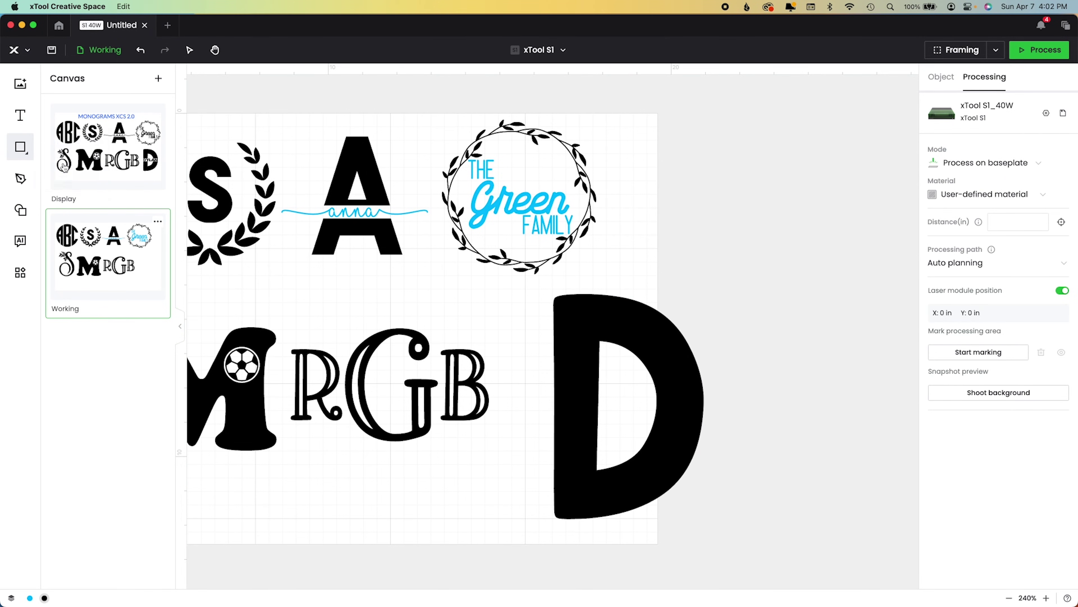
left_click_drag(542, 383, 716, 430)
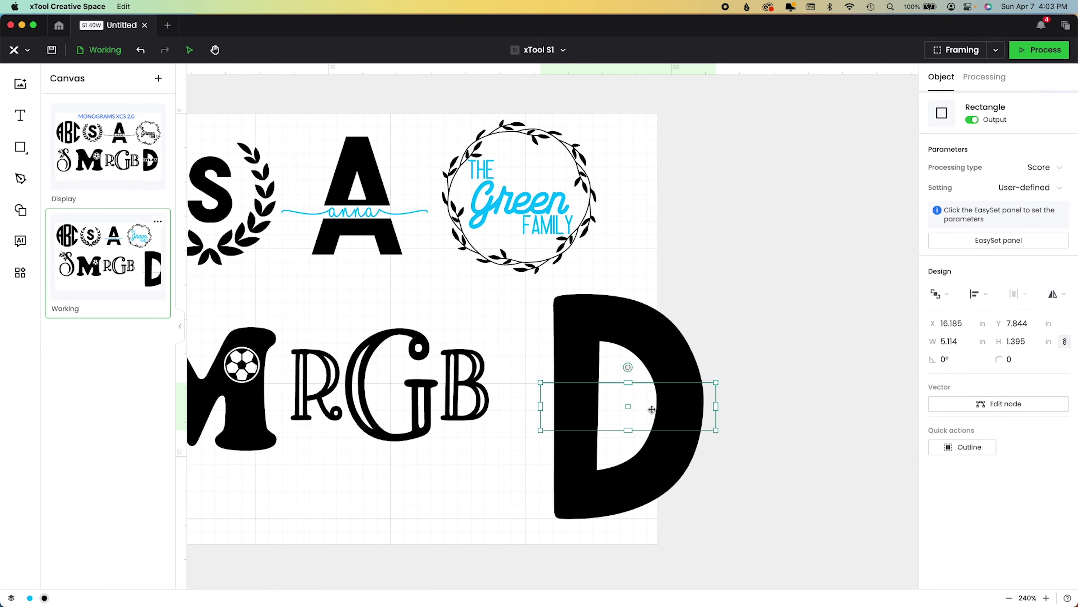
left_click_drag(673, 401, 669, 402)
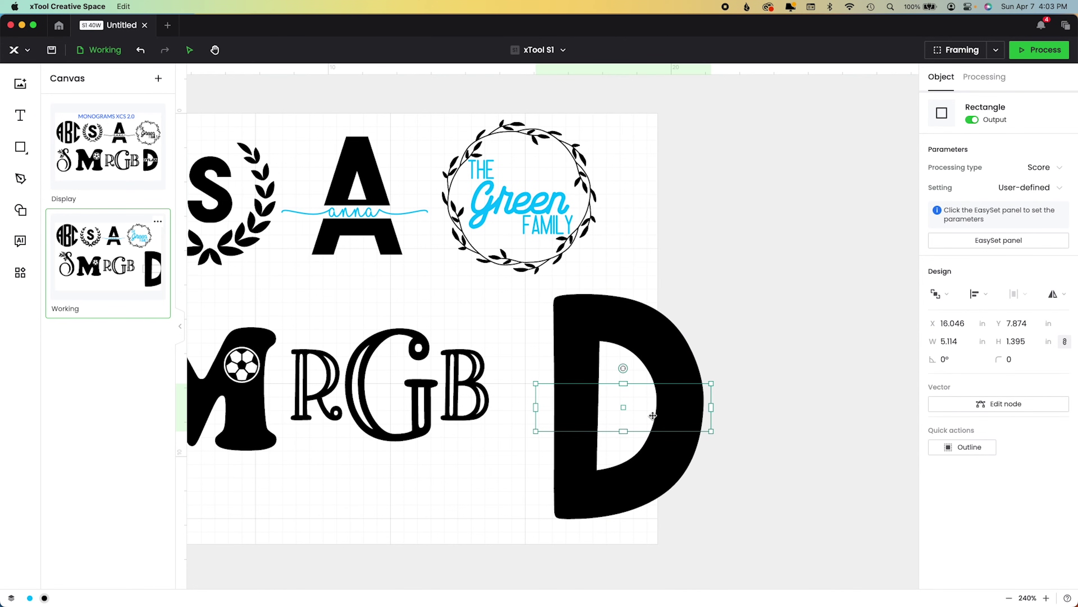
left_click(1070, 343)
left_click_drag(623, 430, 626, 426)
left_click_drag(688, 395, 691, 398)
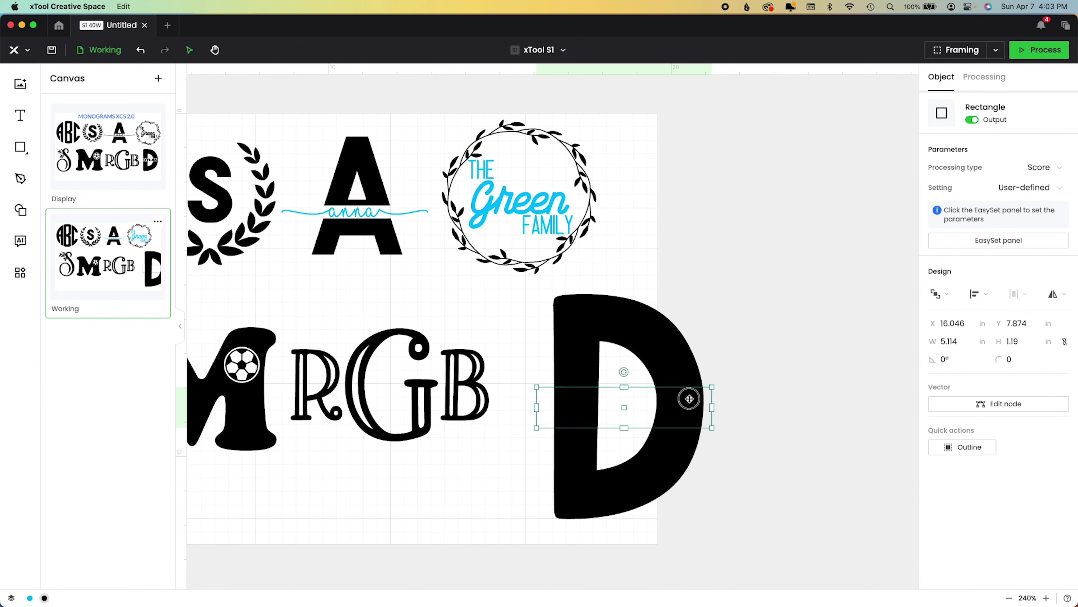
- Align the rectangle and the D to each other with Vertical align center
left_click(672, 435)
left_click(672, 435, "shift")
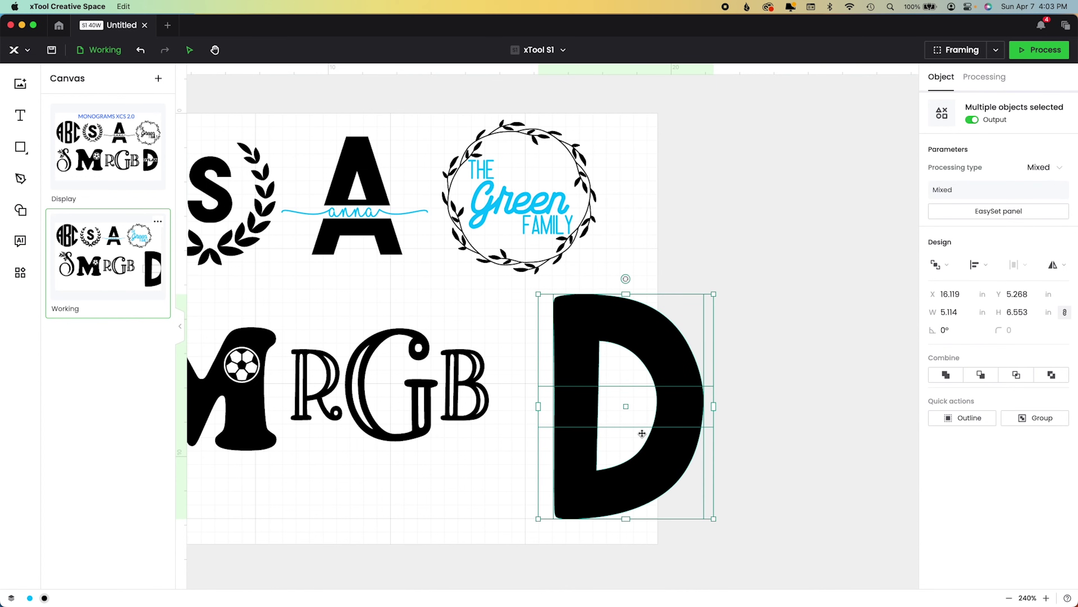
left_click(982, 274)
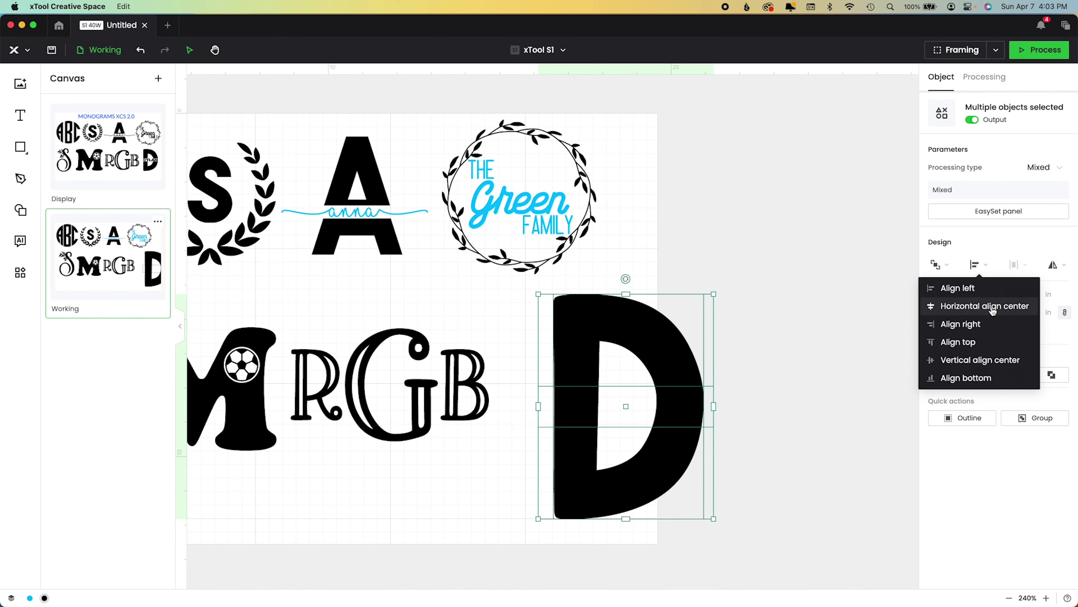
left_click(990, 362)
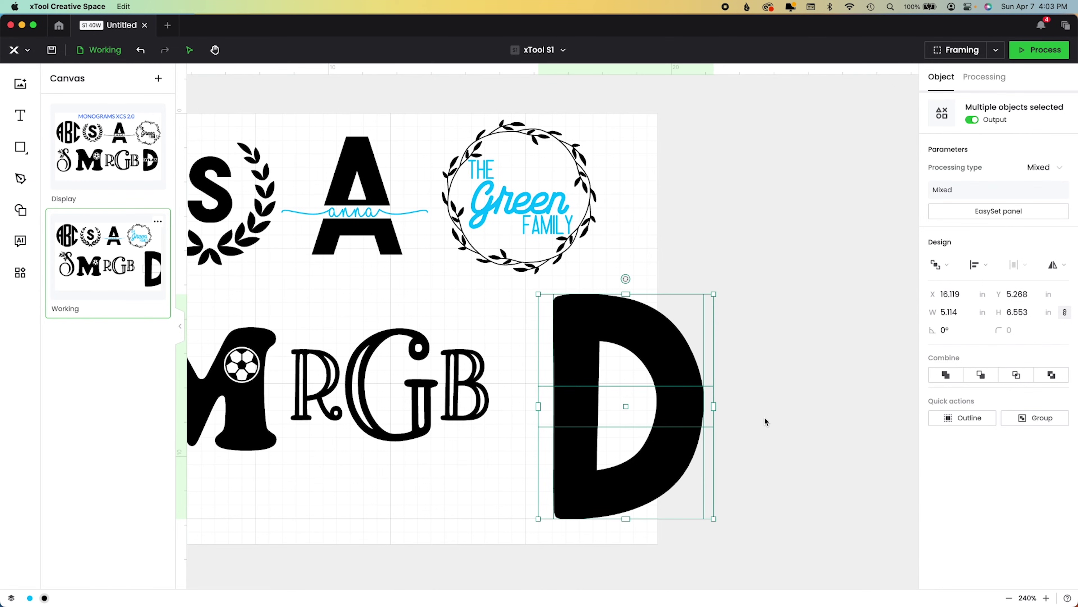
left_click(767, 388)
- Set the rectangle across the D to Engrave and move it to the yellow layer
left_click(713, 406)
left_click(1046, 167)
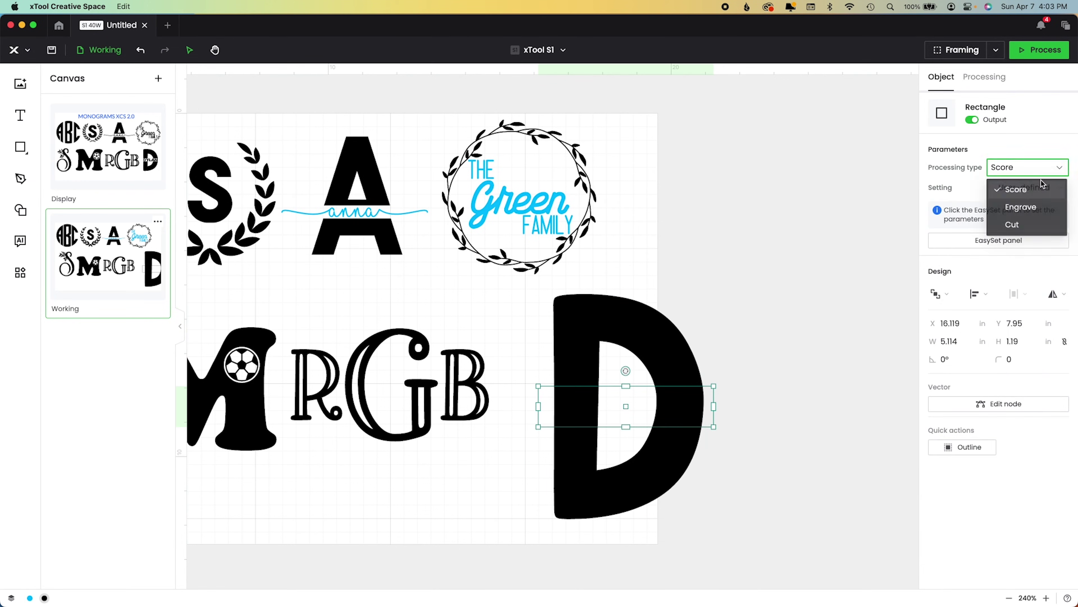
left_click(1021, 207)
right_click(690, 424)
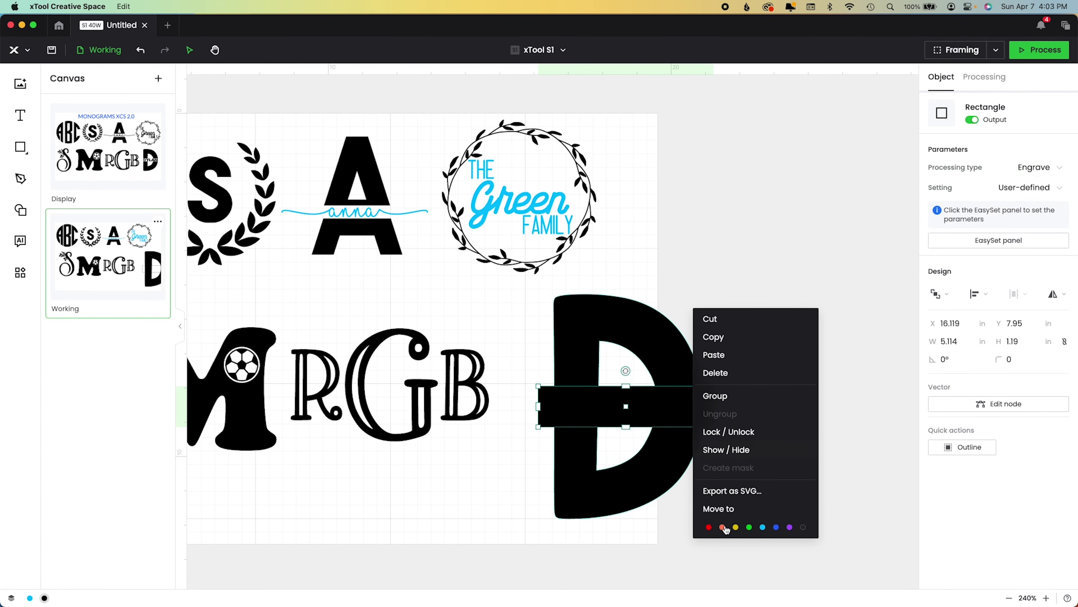
left_click(744, 530)
left_click(753, 433)
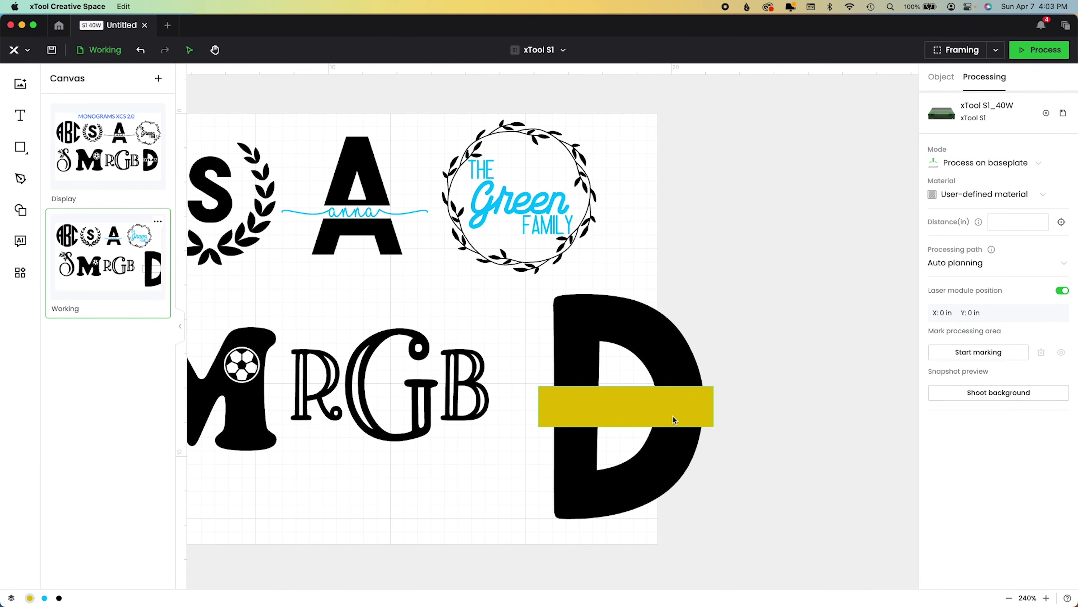
- Subtract the yellow rectangle from the D to cut a horizontal gap through the letter
left_click_drag(761, 294, 697, 351)
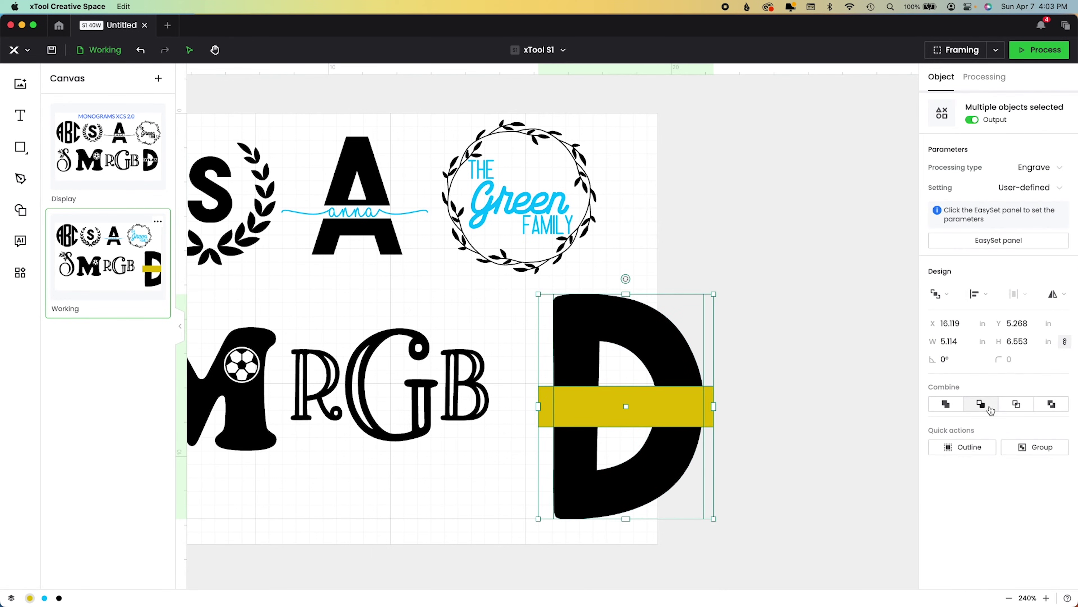
left_click(982, 405)
left_click(804, 432)
- Add a text right of the split D and set its font to Uncle Grump
key("super+v")
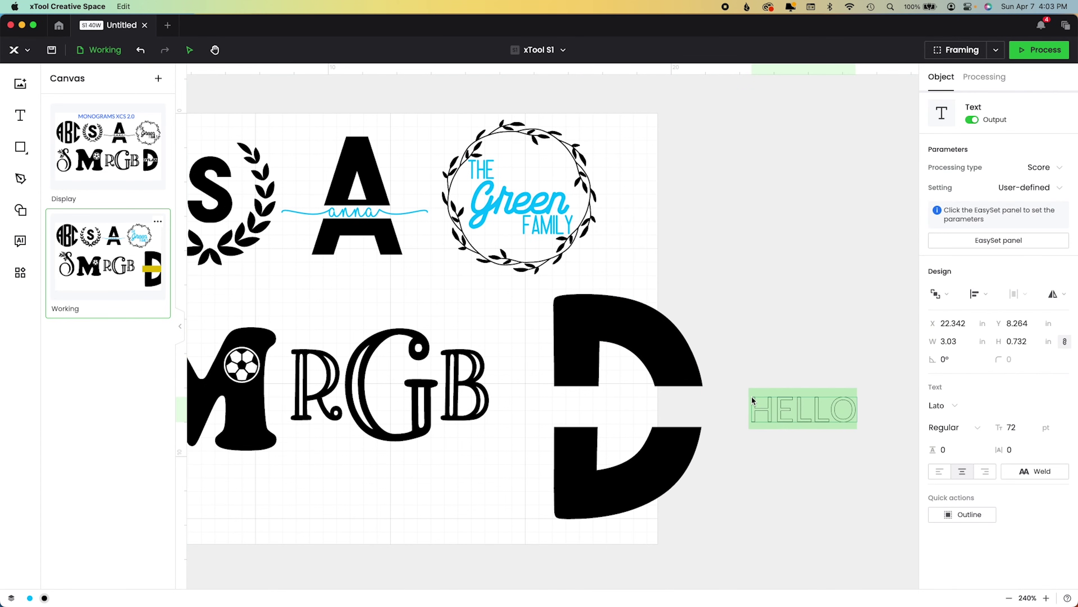
left_click(949, 406)
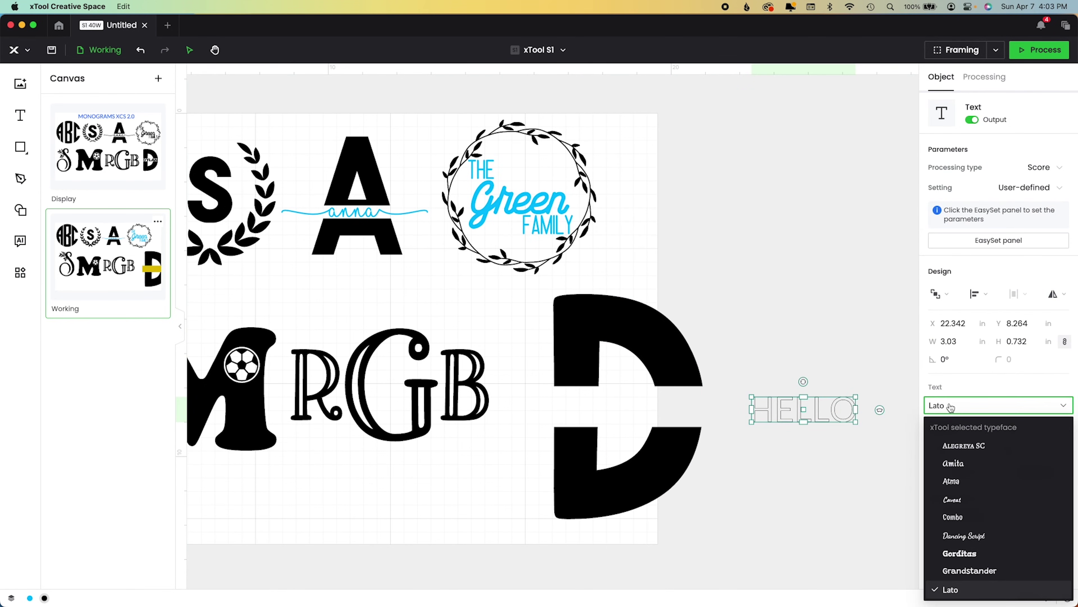
type("y")
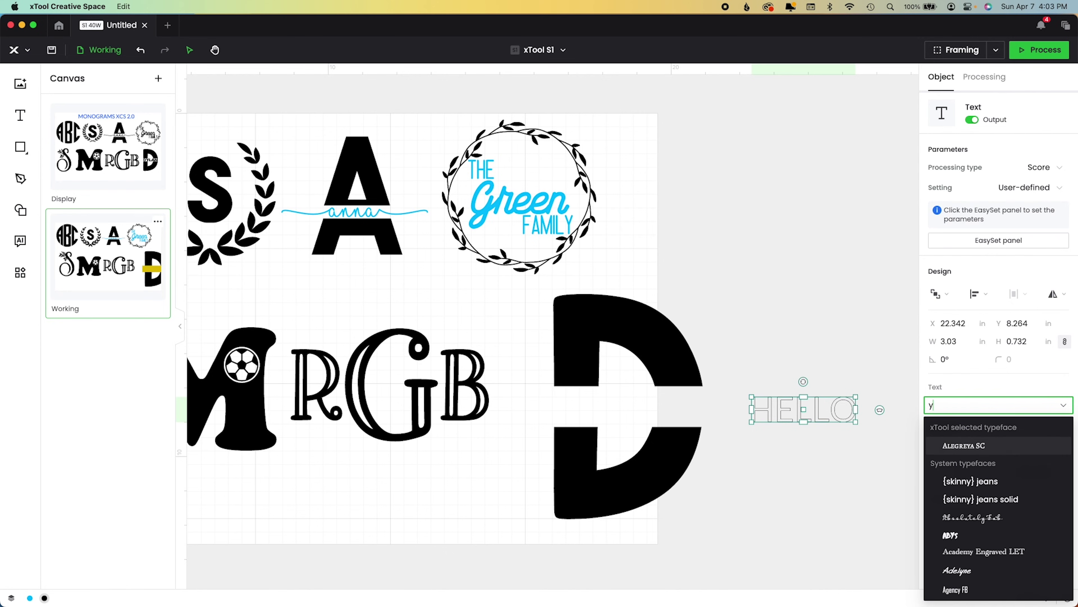
key("BackSpace")
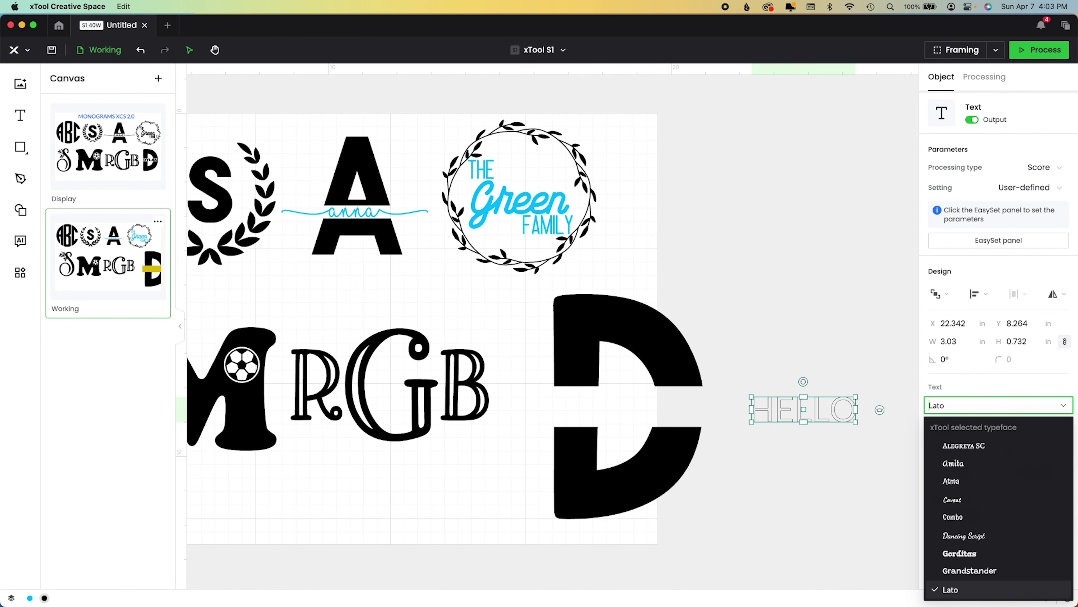
type("uncl")
left_click(977, 463)
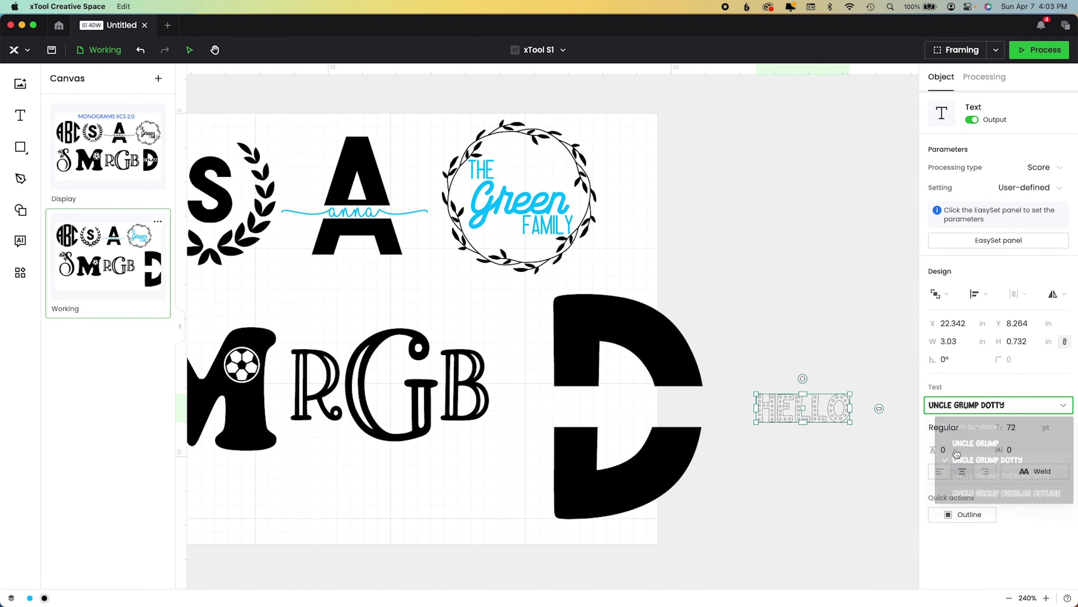
left_click(973, 404)
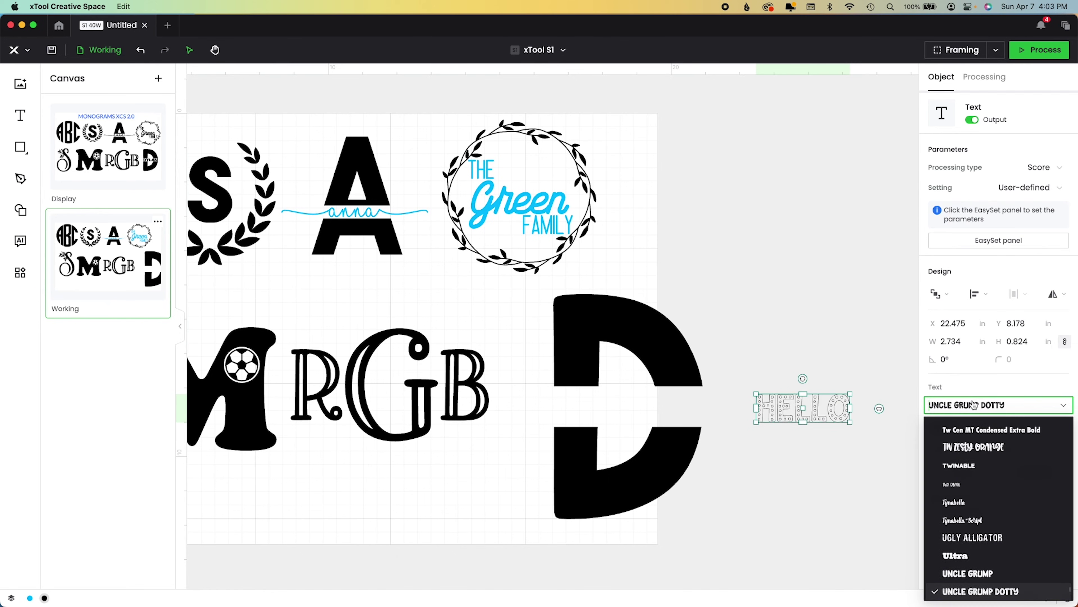
type("uncle")
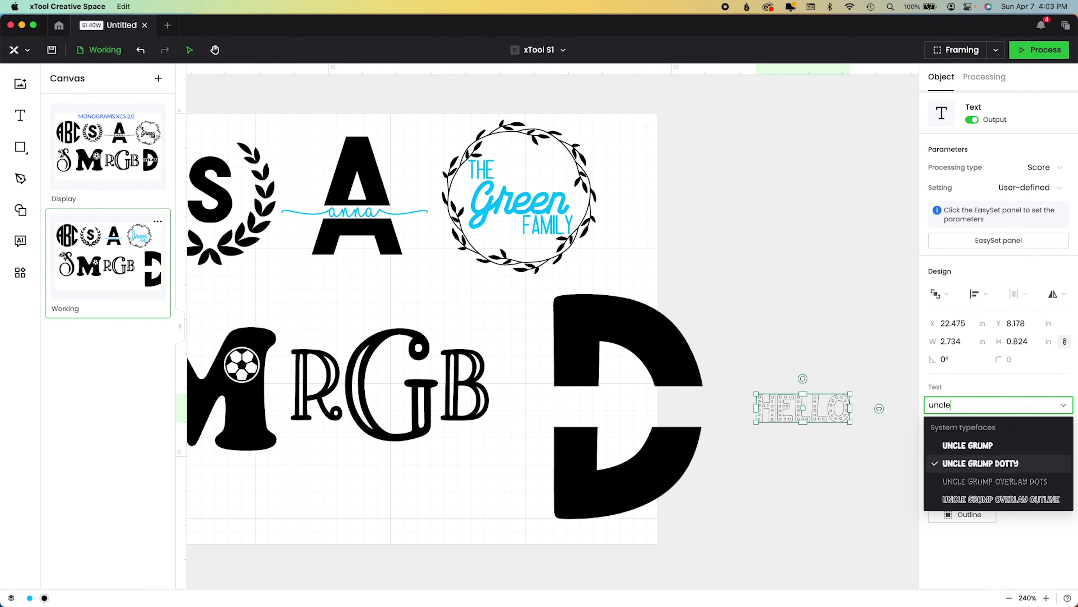
left_click(968, 445)
- Replace the placeholder text beside the split D with the person's first name in capitals
double_click(813, 410)
key("super+a")
type("DYL")
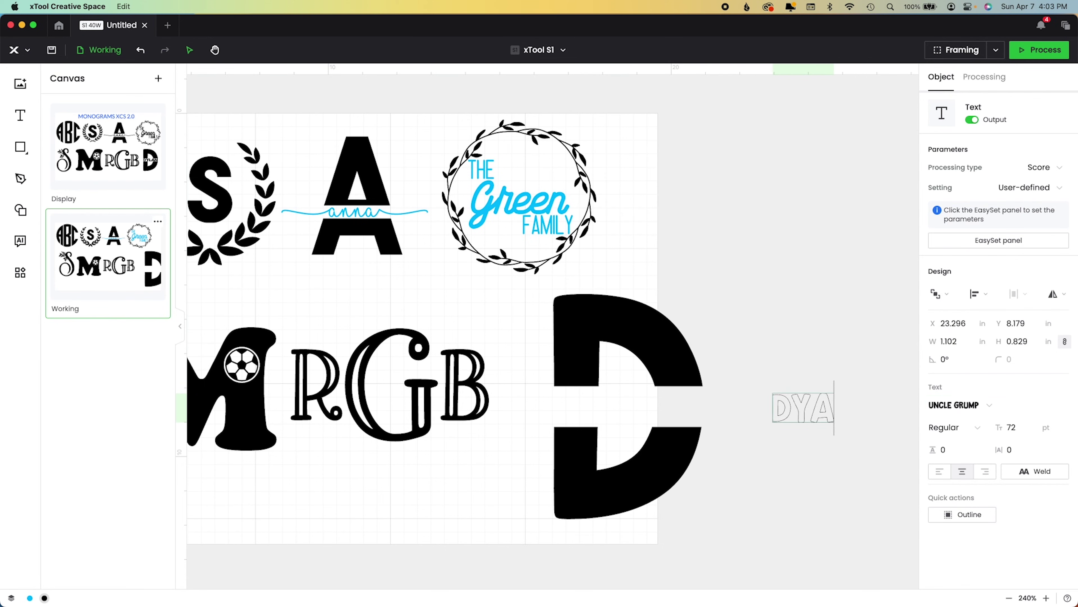
type("AN")
key("Escape")
- Set the name text to Engrave and move it to the light blue layer
left_click(1036, 167)
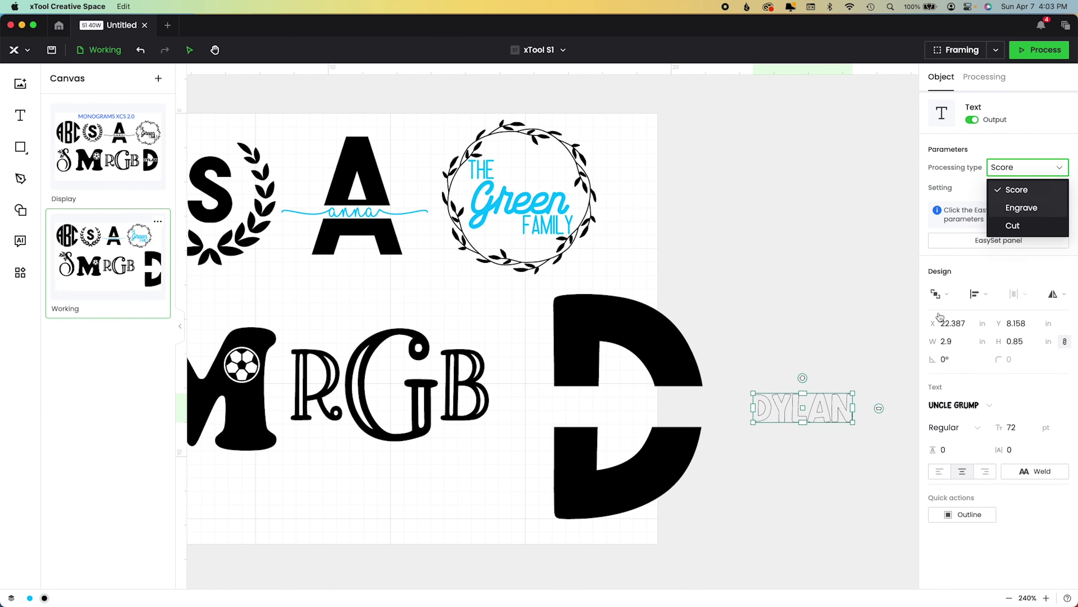
left_click(1020, 207)
right_click(842, 408)
left_click(911, 508)
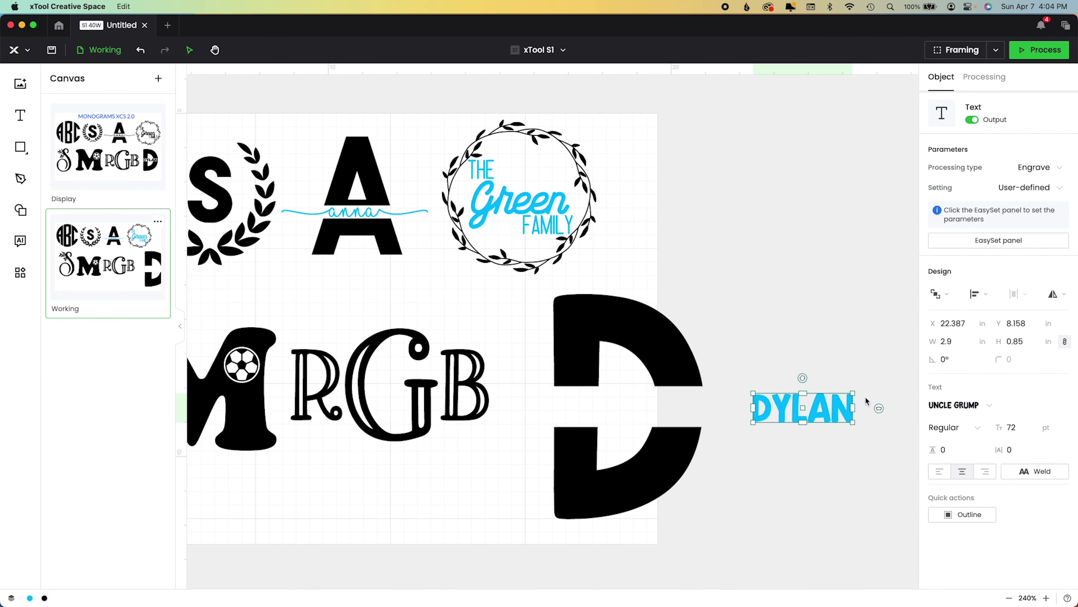
- Fit the name into the gap of the split D, sizing it without keeping proportions to about 4.31 in wide and 1.1 in high
left_click_drag(839, 409, 675, 426)
left_click(1066, 341)
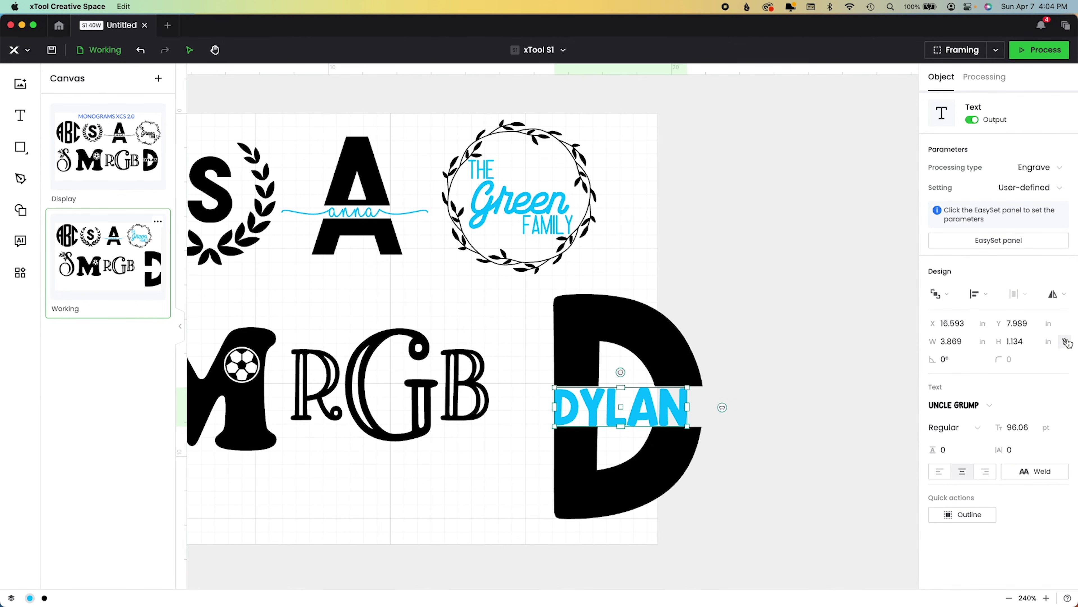
left_click_drag(689, 428, 703, 425)
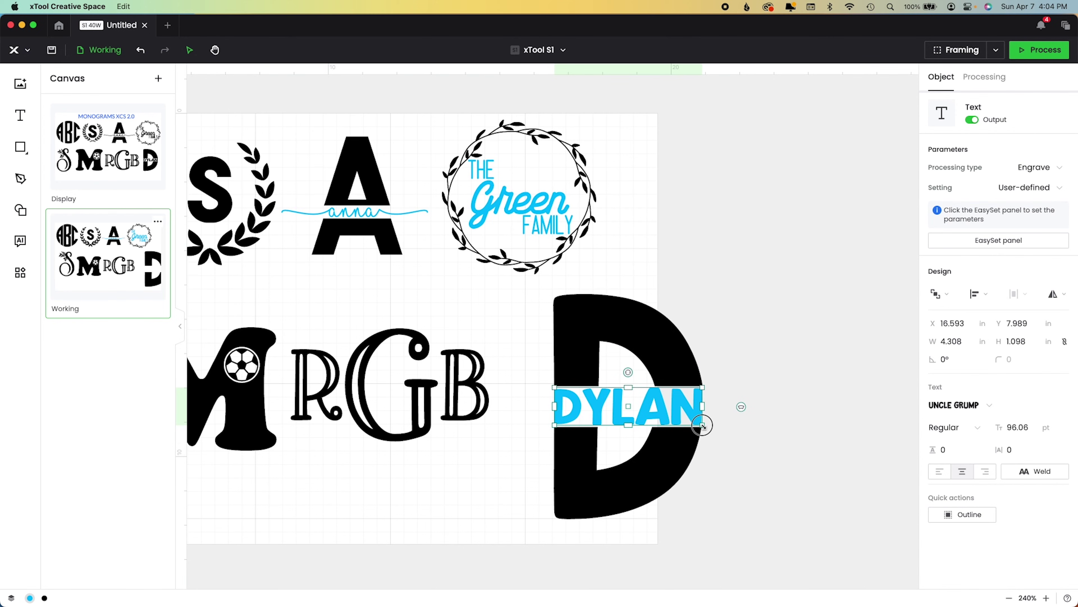
- Left-align the name with the split D and stretch its right edge to the letter's edge, about 4.37 in wide
left_click_drag(542, 376, 581, 425)
left_click(976, 294)
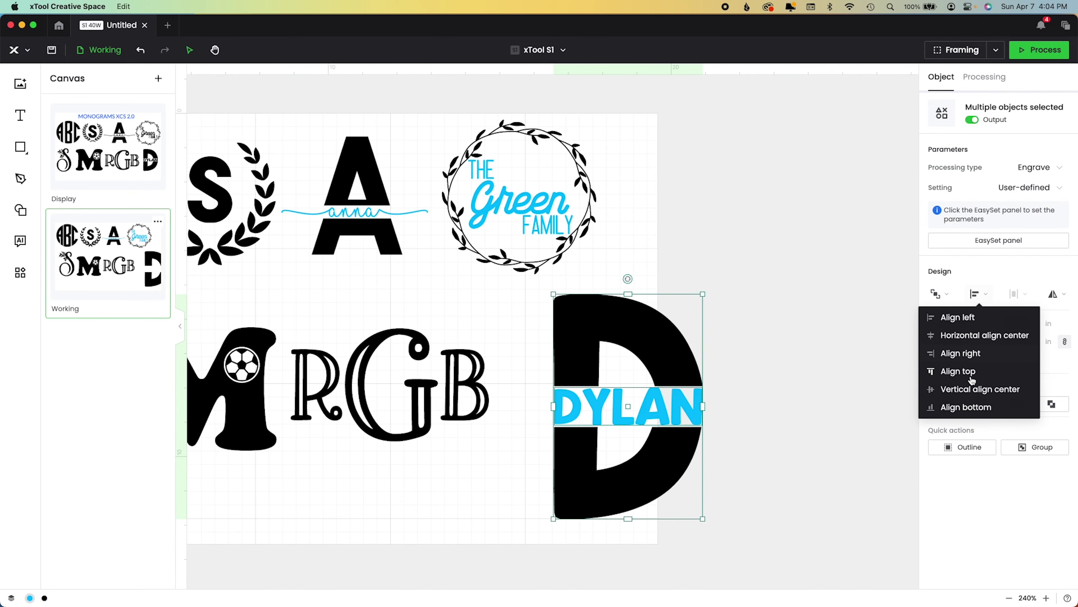
left_click(968, 317)
left_click(799, 405)
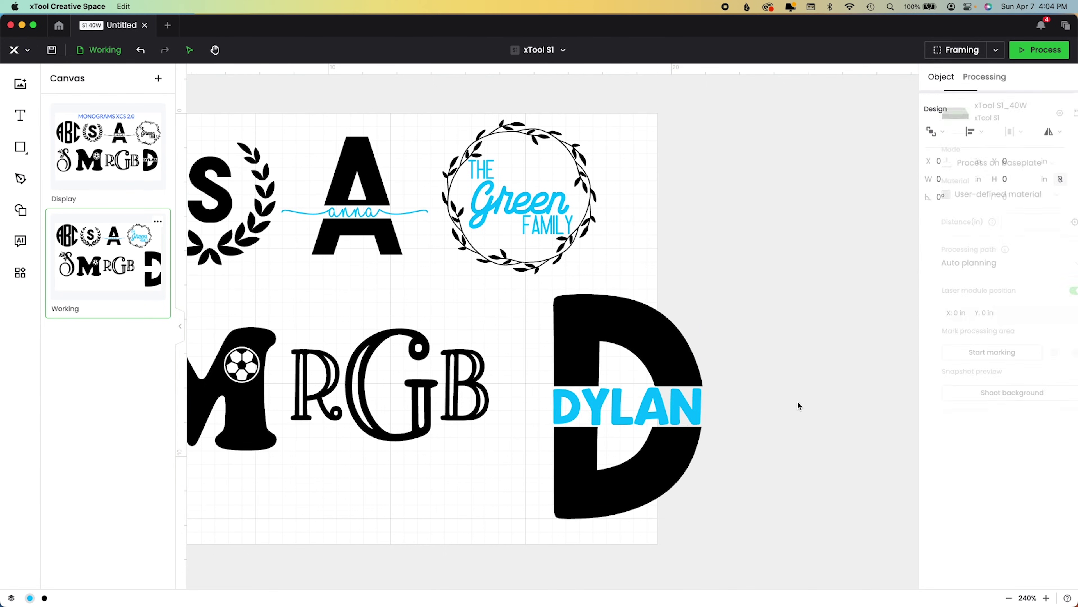
left_click(695, 406)
left_click_drag(702, 407, 704, 407)
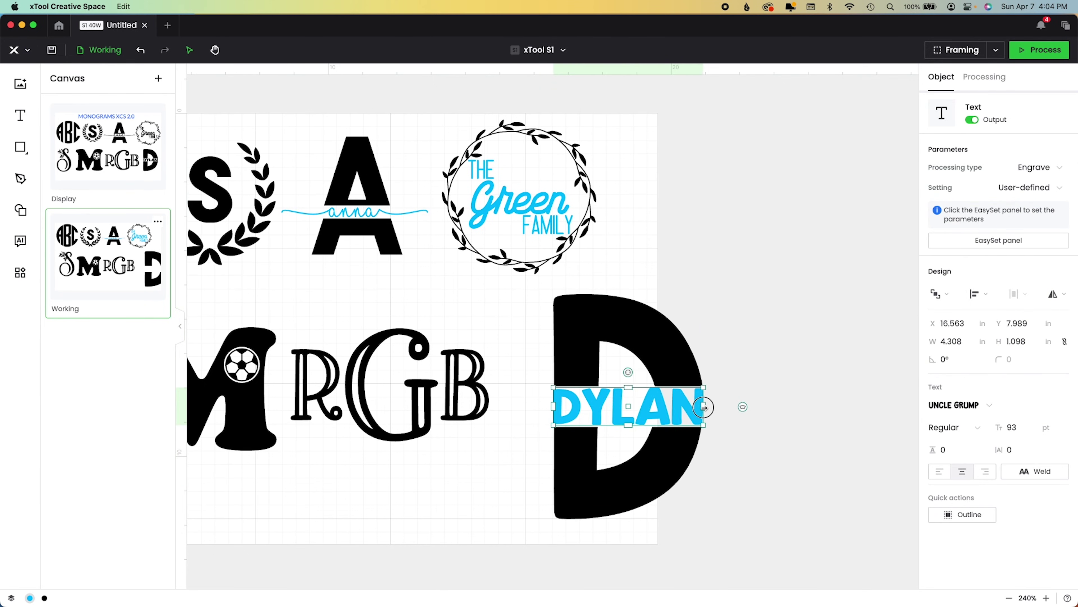
left_click(805, 346)
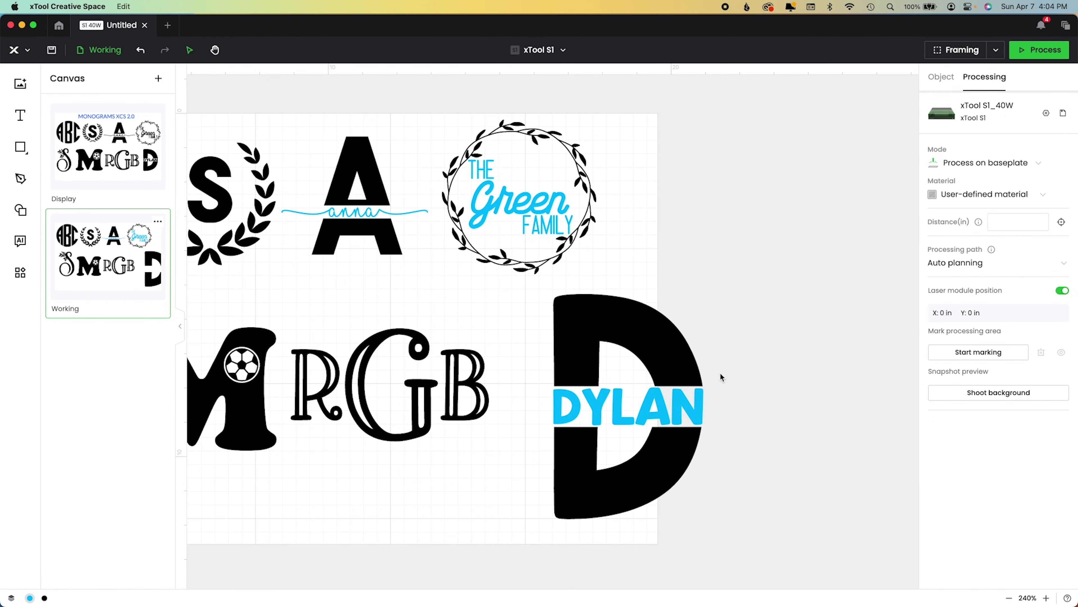
- Group the split D with its name, then shrink the group and place it beside the RGB monogram
left_click_drag(709, 501, 681, 427)
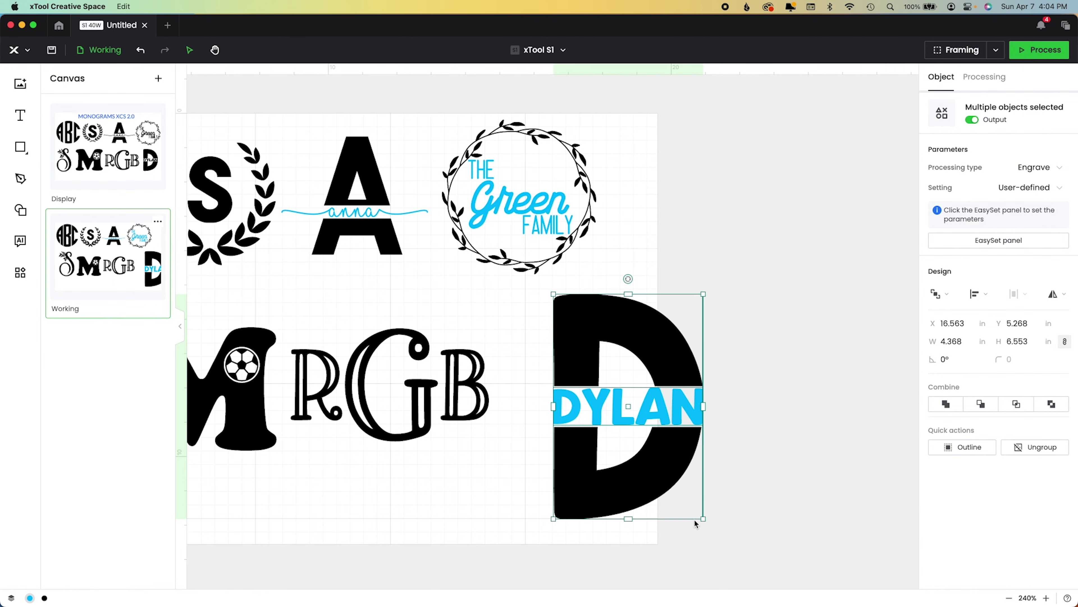
left_click_drag(704, 518, 598, 435)
left_click(693, 440)
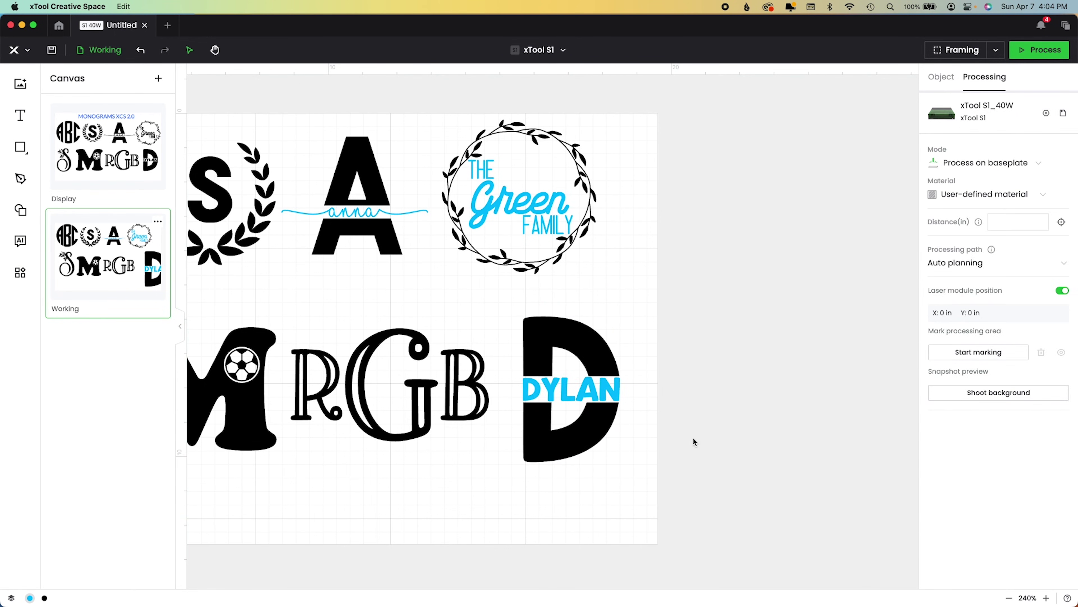
- Add a text below the RGB monogram at the lower edge of the work area, containing the person's first name in capitals
scroll(486, 540, "left", 5)
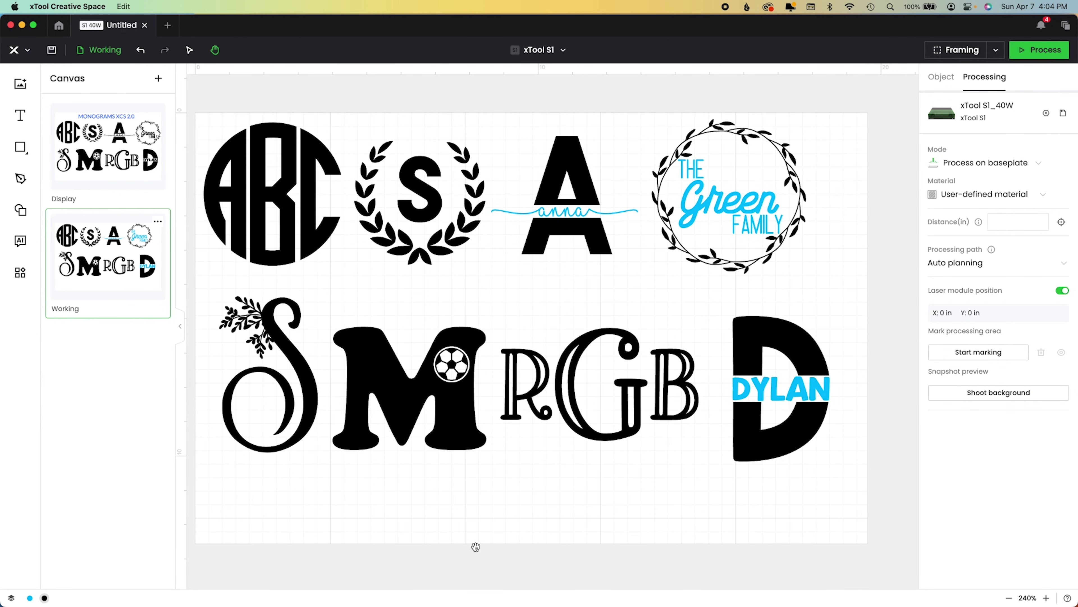
left_click(189, 50)
left_click(27, 118)
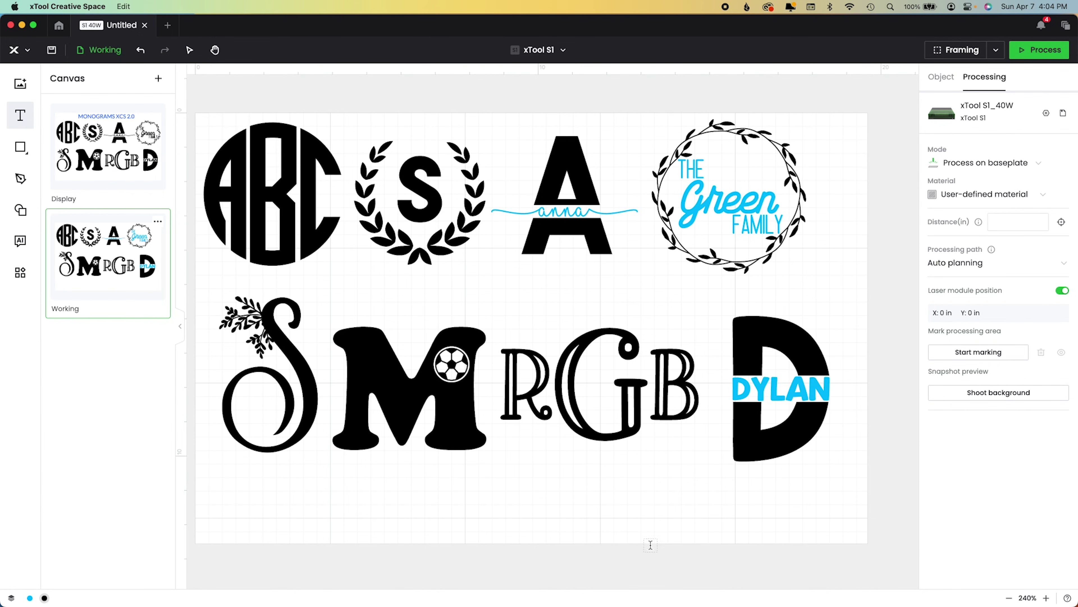
left_click(572, 528)
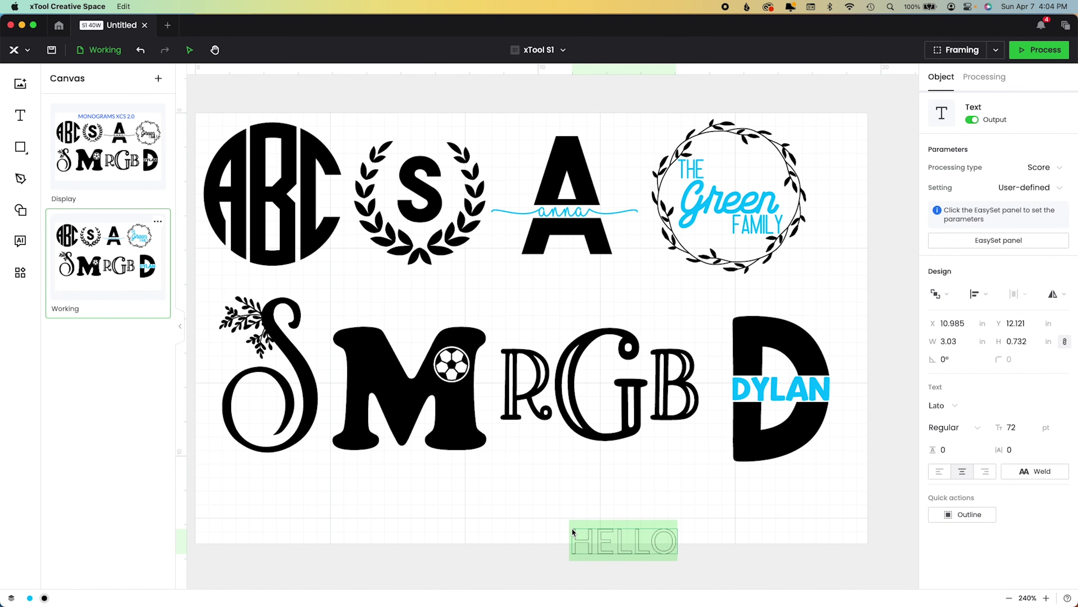
type("DYLAN")
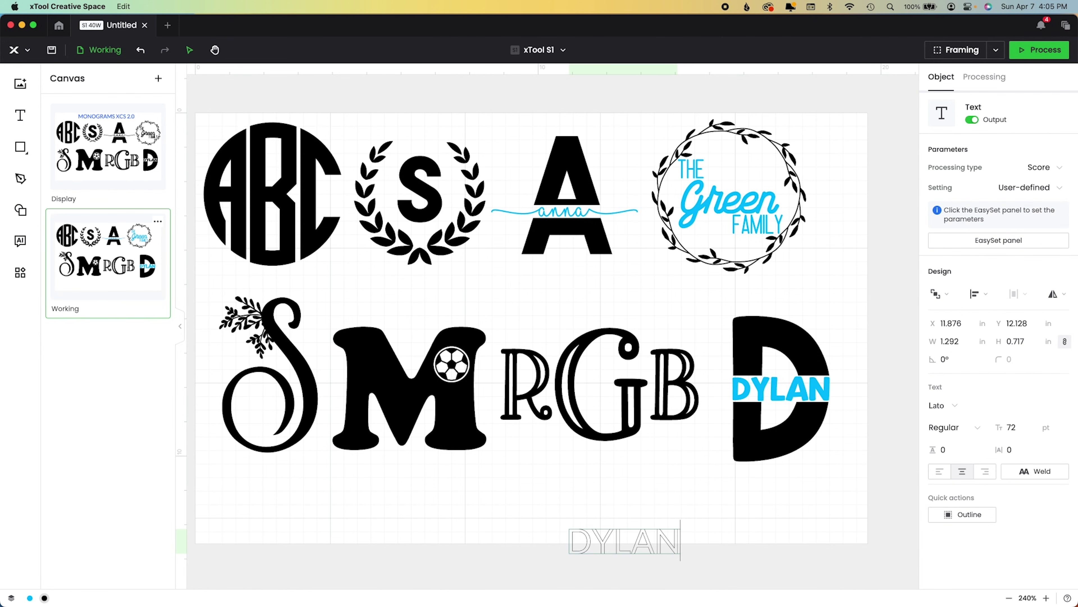
- Set the new name text to Engrave and change its font to Uncle Grump
left_click(1044, 167)
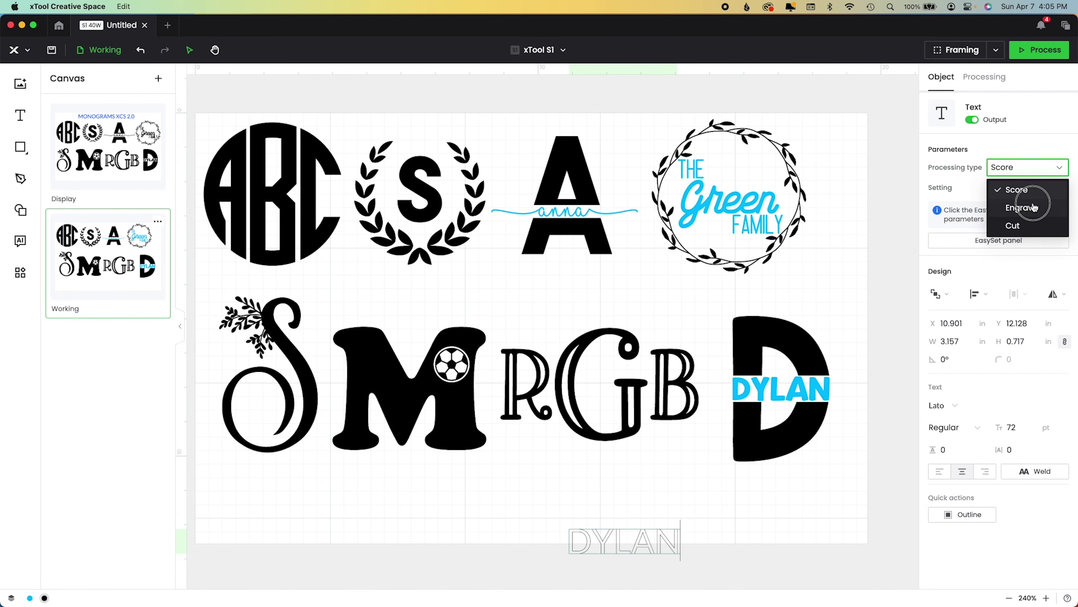
left_click(1028, 207)
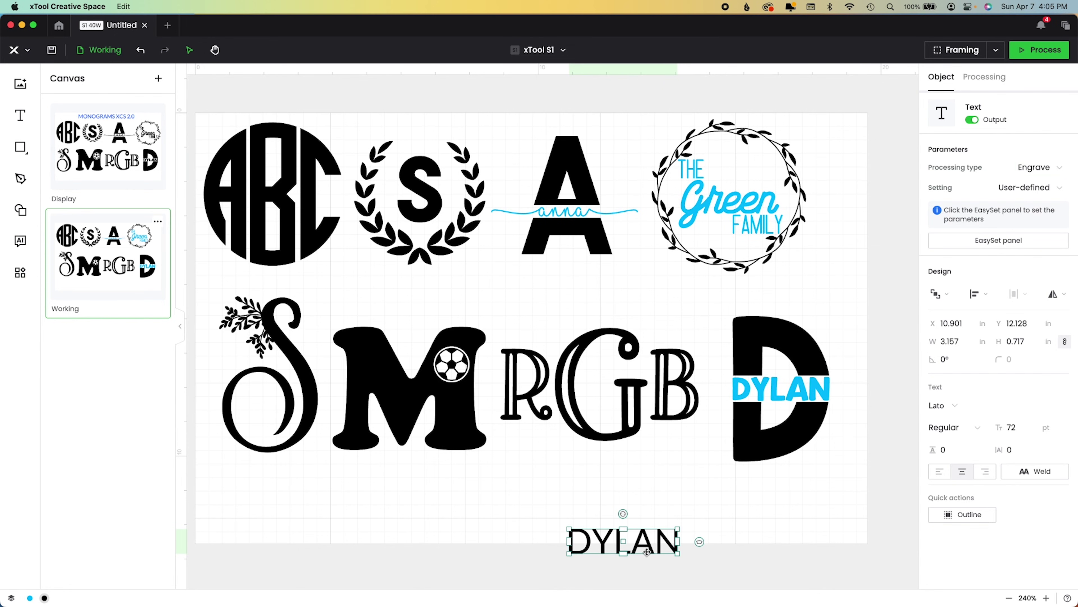
left_click(955, 407)
type("UNCL")
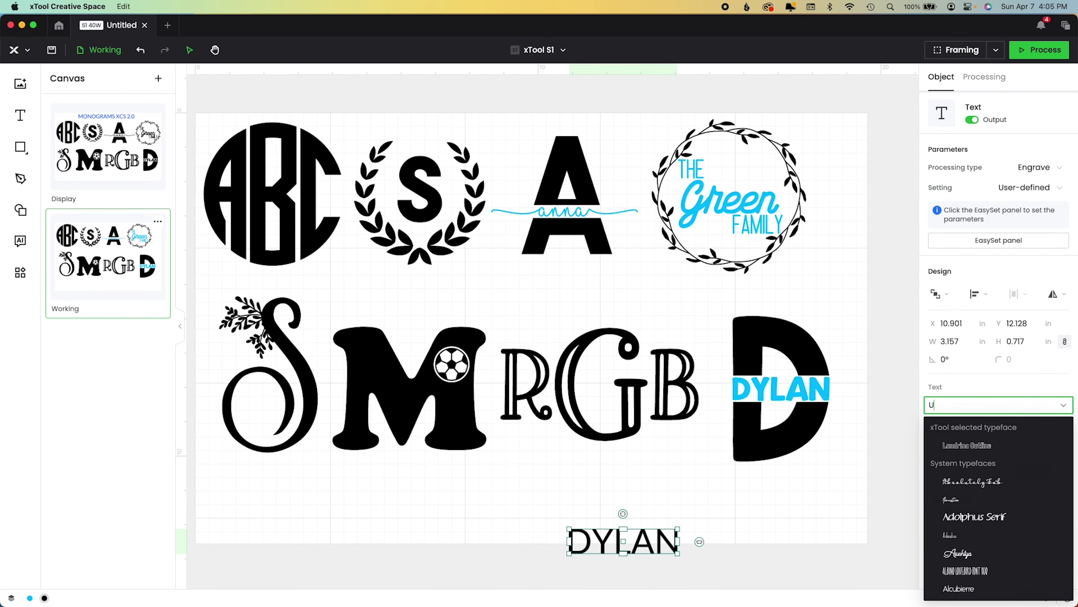
left_click(976, 448)
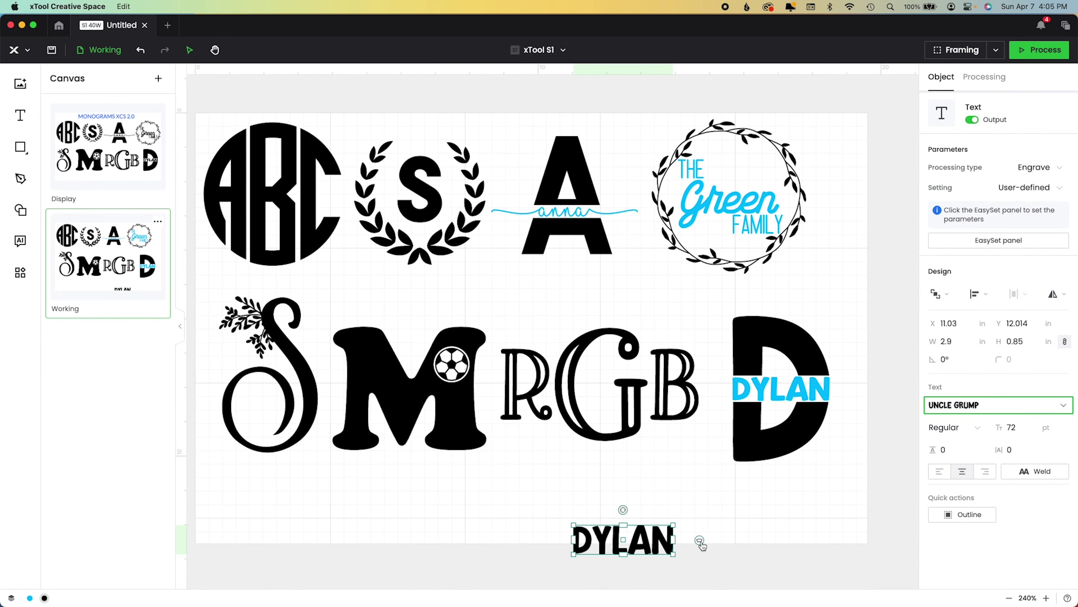
- Bend the new name into an upward arch about 3.64 in wide and 1.48 in high
left_click(700, 542)
left_click_drag(701, 543, 671, 574)
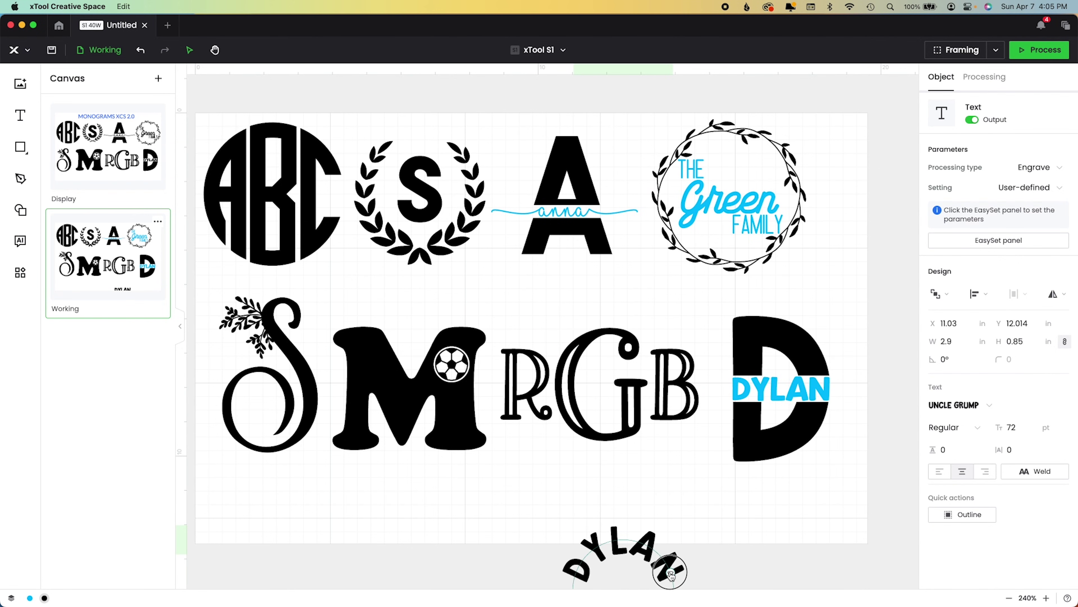
left_click(737, 537)
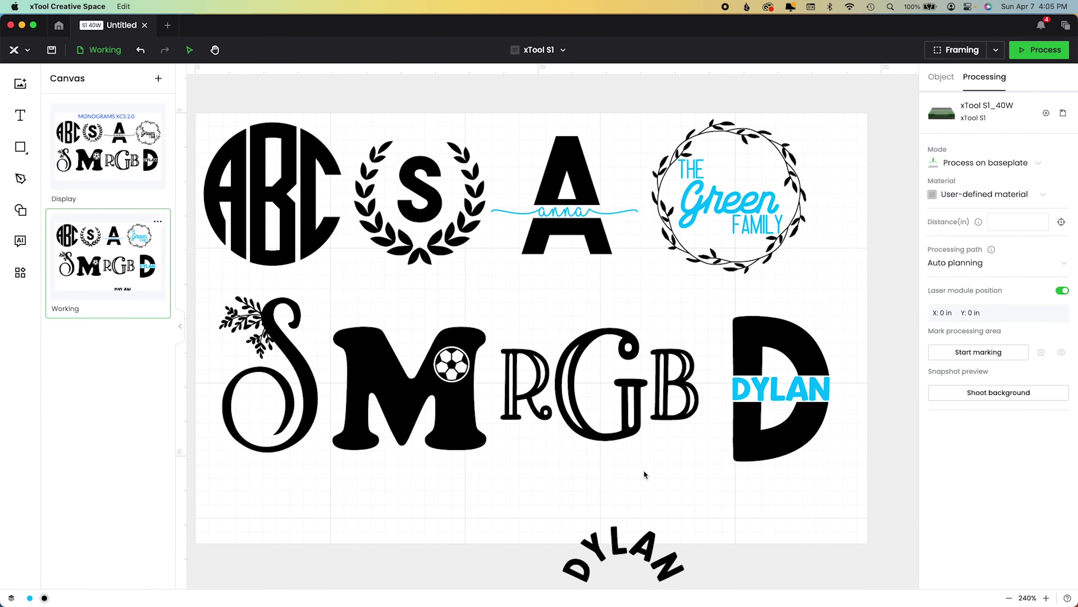
scroll(416, 437, "down", 5)
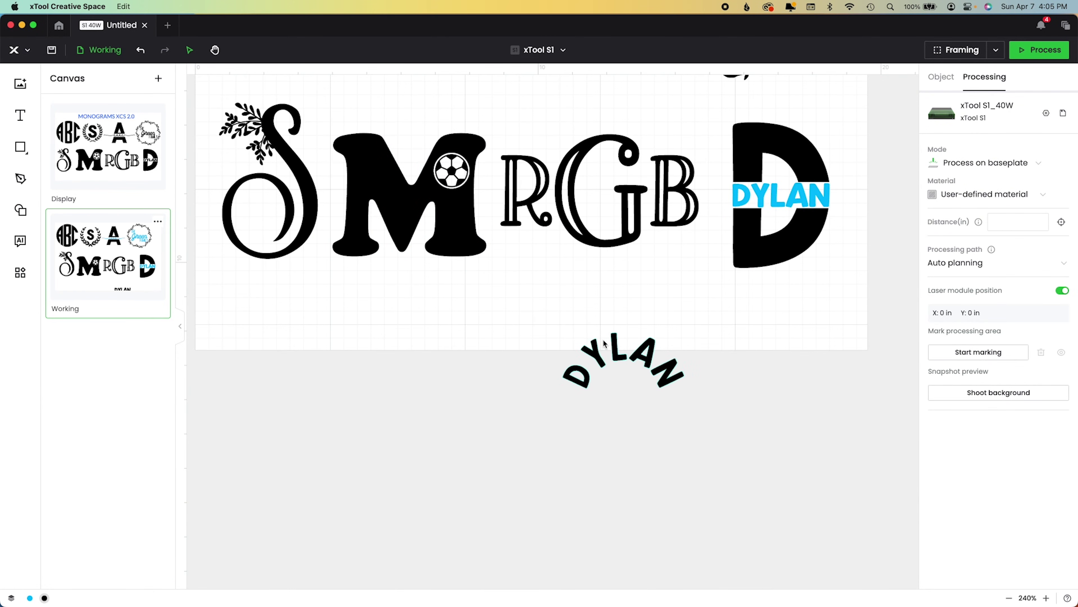
left_click(690, 375)
mouse_move(674, 396)
left_mouse_down()
mouse_move(703, 294)
mouse_move(684, 391)
left_mouse_up()
- Duplicate the arched name directly below the original and bend the copy into a downward curve
left_click_drag(654, 358, 650, 457)
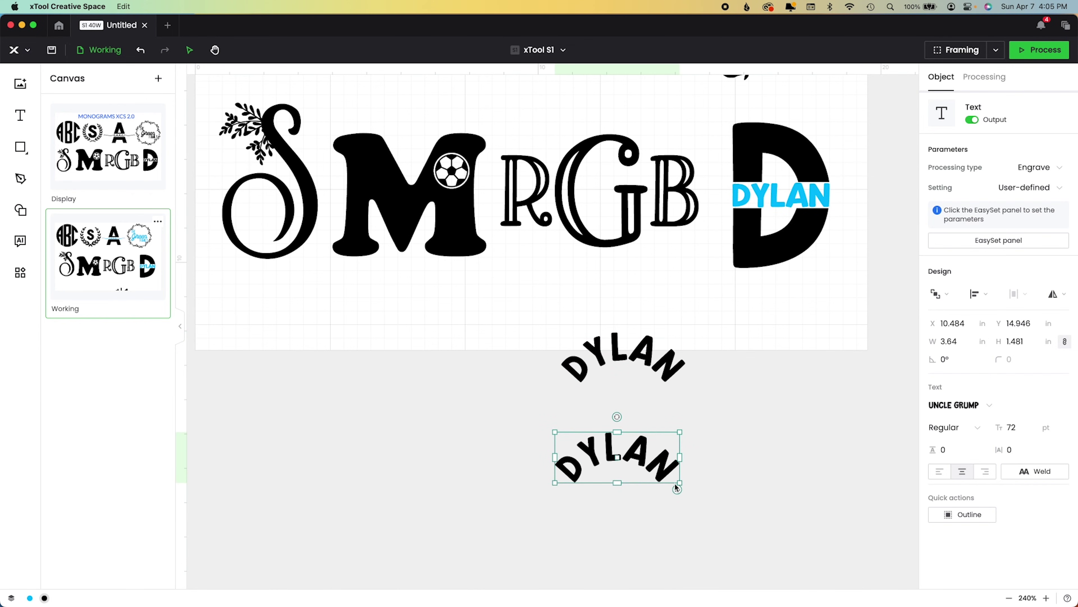
left_click_drag(676, 489, 693, 391)
- Replace the copy's text with another first name in capitals and nudge it under the upper arch
double_click(626, 440)
type("BRIAN")
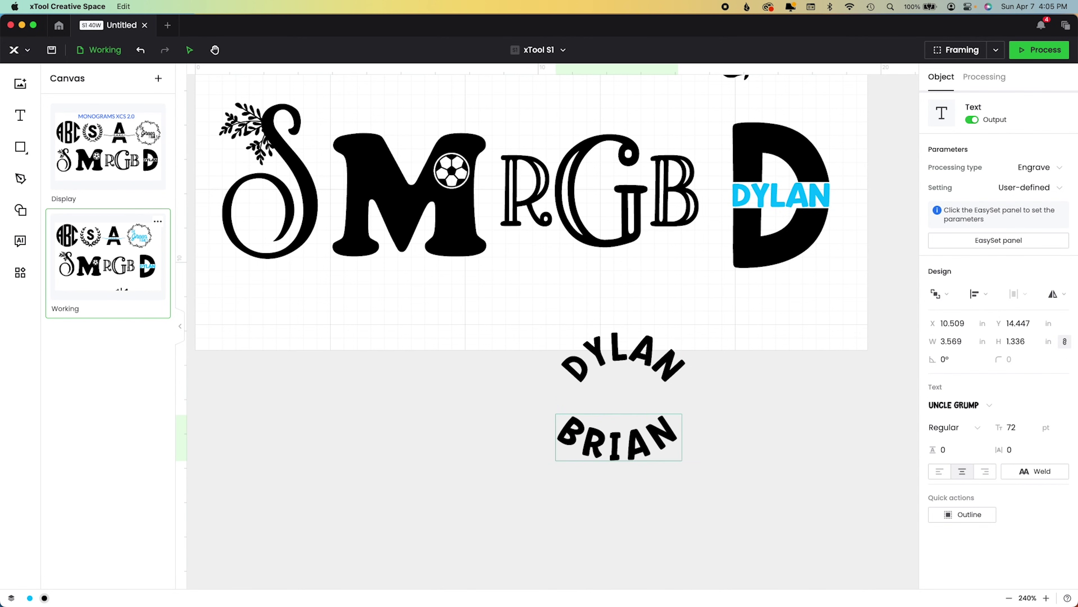
left_click(760, 388)
left_click_drag(642, 431, 652, 436)
- Adjust the curvature of the upper arched name
left_click(667, 379)
left_click_drag(683, 389, 627, 334)
left_click(682, 438)
- Open the Display canvas to review the full set of reference monograms
left_click(628, 406)
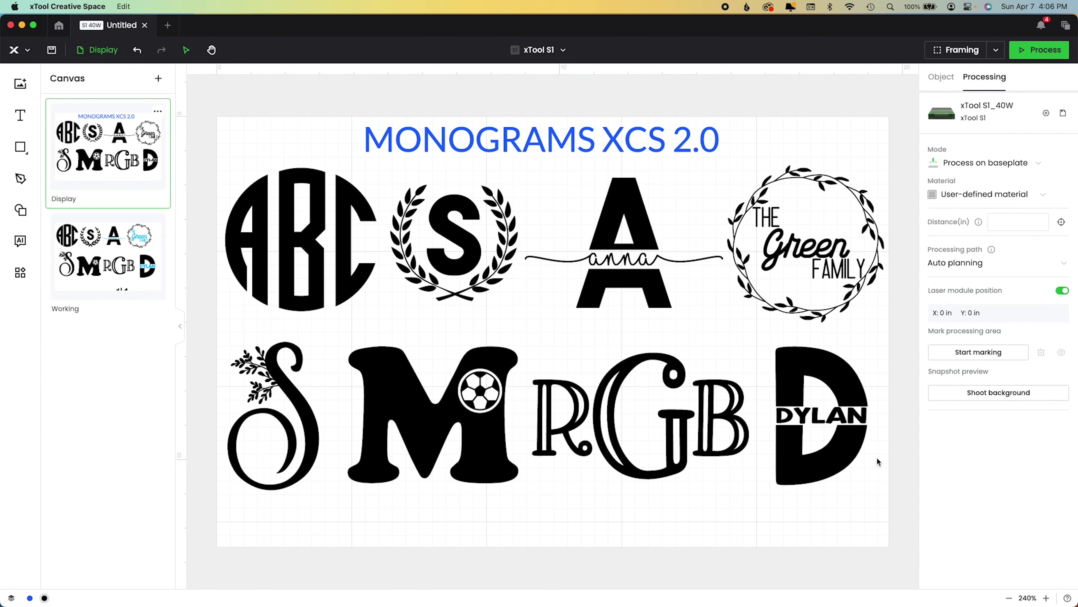
left_click(891, 463)
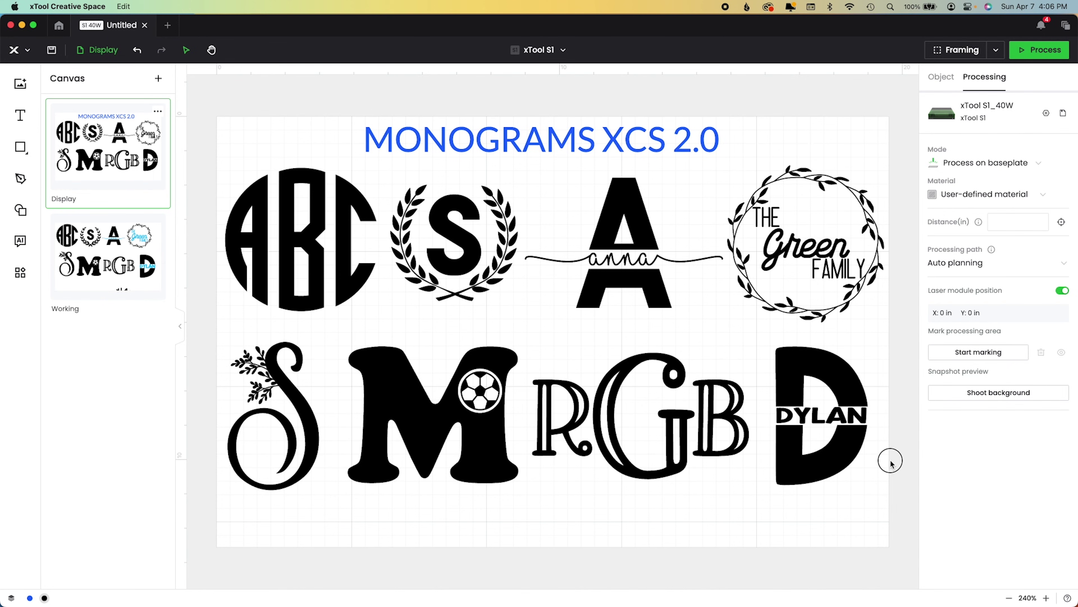